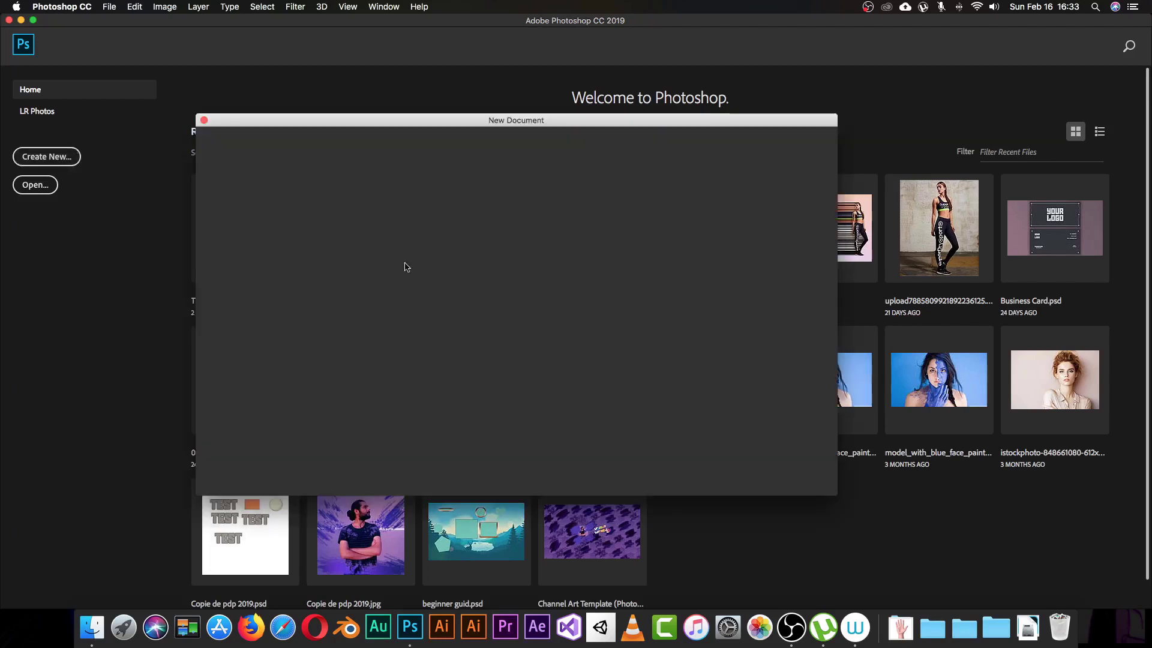
# Create a new document 120 pixels wide at 72 pixels/inch, with RGB color and a white background
pyautogui.click(694, 230)
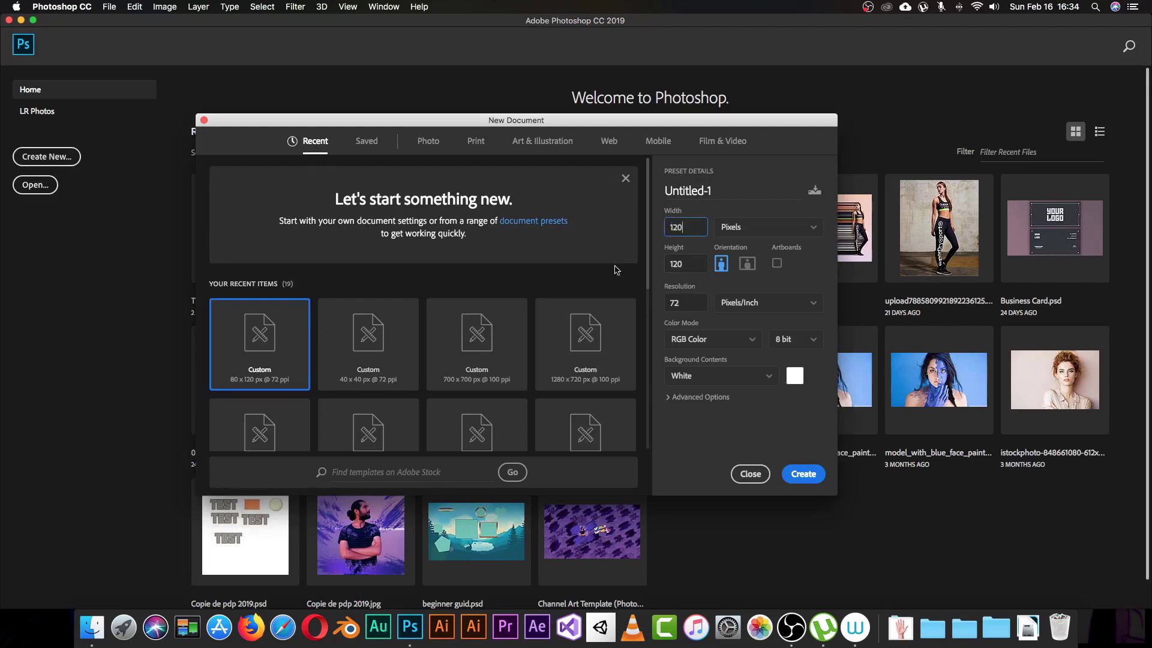
pyautogui.press('Tab')
pyautogui.click(798, 474)
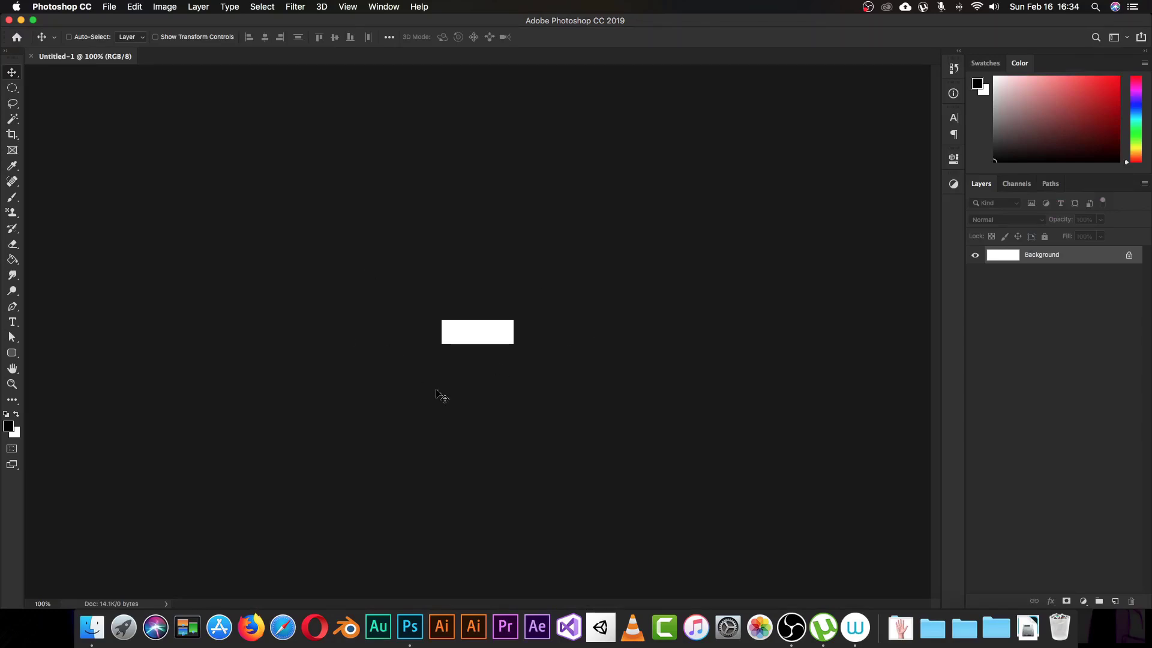
# Select the Pencil tool, reduce its size to 1 px and draw a short test stroke on the canvas
pyautogui.press('super+equal')
pyautogui.press('super+equal')
pyautogui.press('super+equal')
pyautogui.press('super+equal')
pyautogui.press('super+equal')
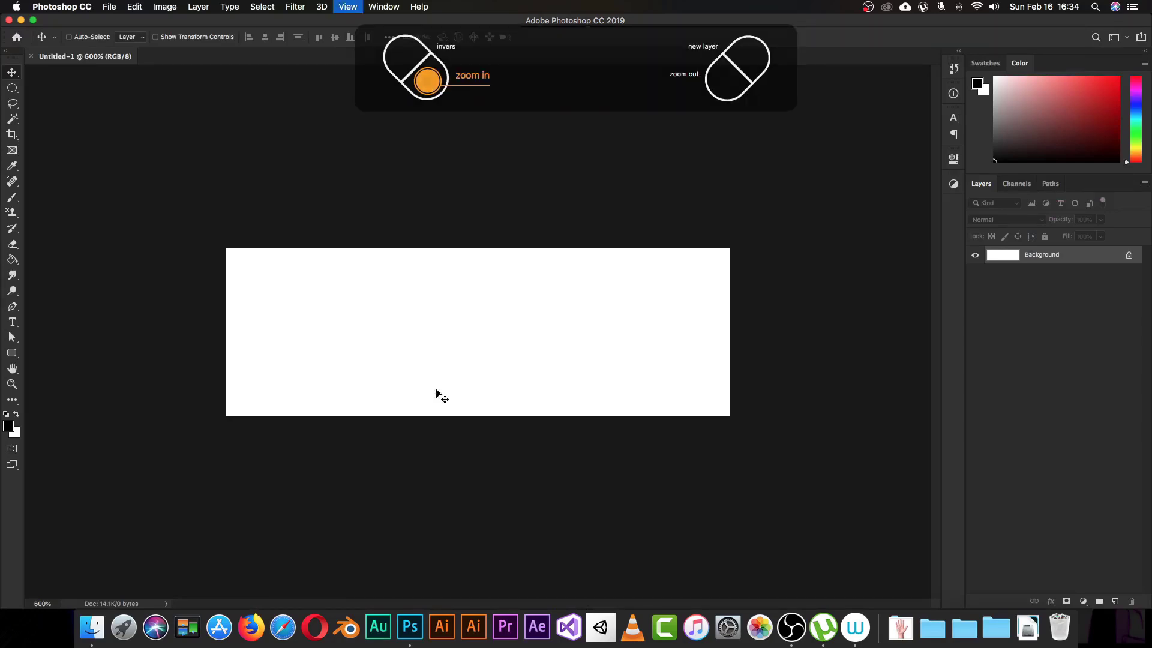
pyautogui.press('super+equal')
pyautogui.press('super+equal')
pyautogui.press('super+equal')
pyautogui.press('super+equal')
pyautogui.press('super+minus')
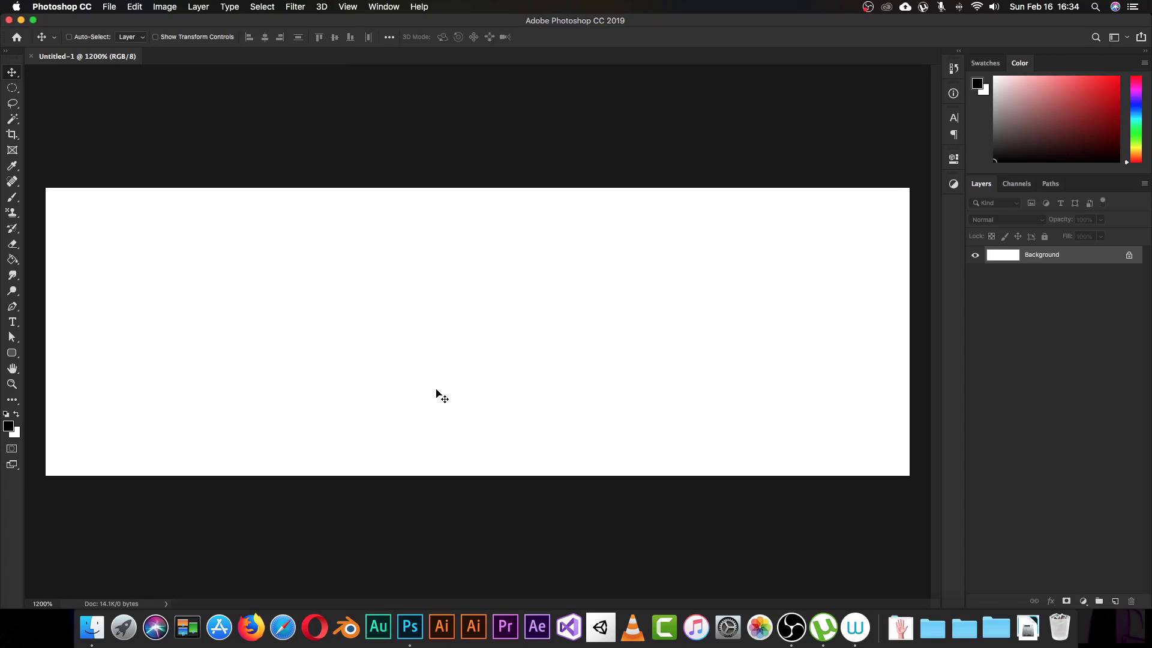
pyautogui.press('super+equal')
pyautogui.press('super+minus')
pyautogui.press('b')
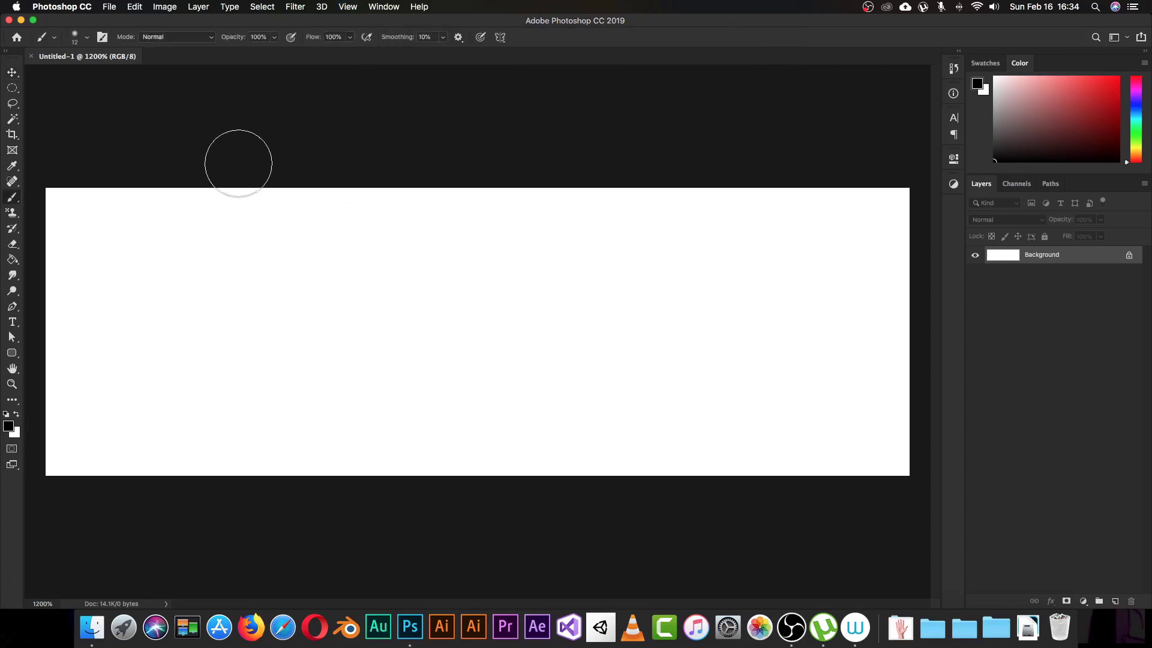
pyautogui.rightClick(17, 198)
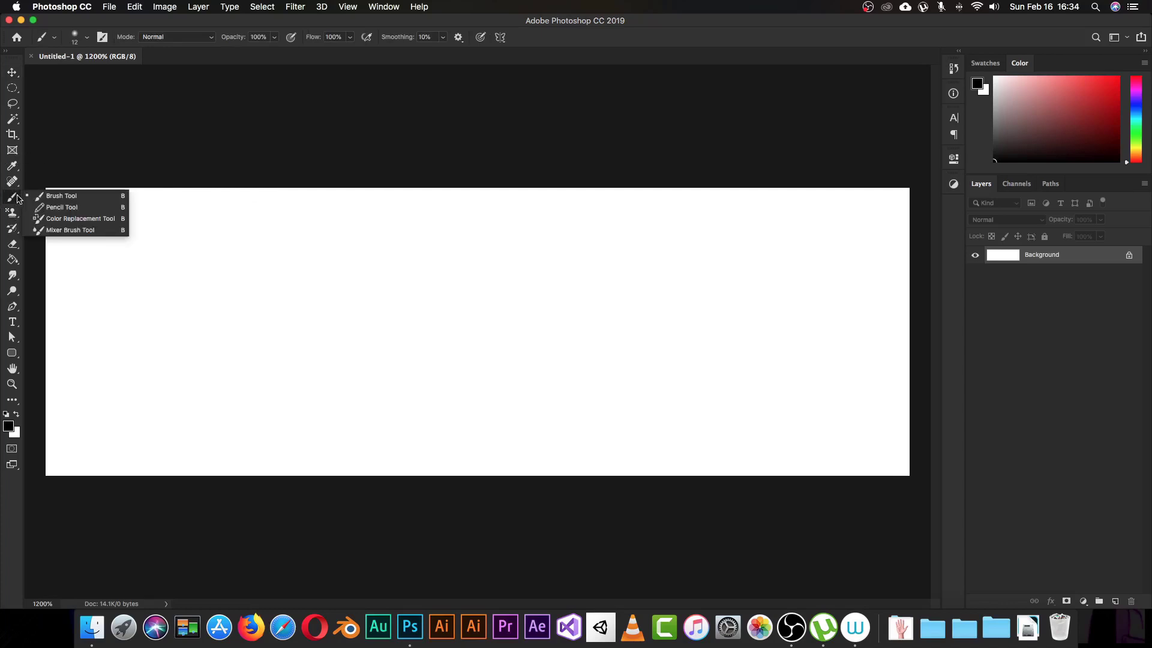
pyautogui.click(54, 206)
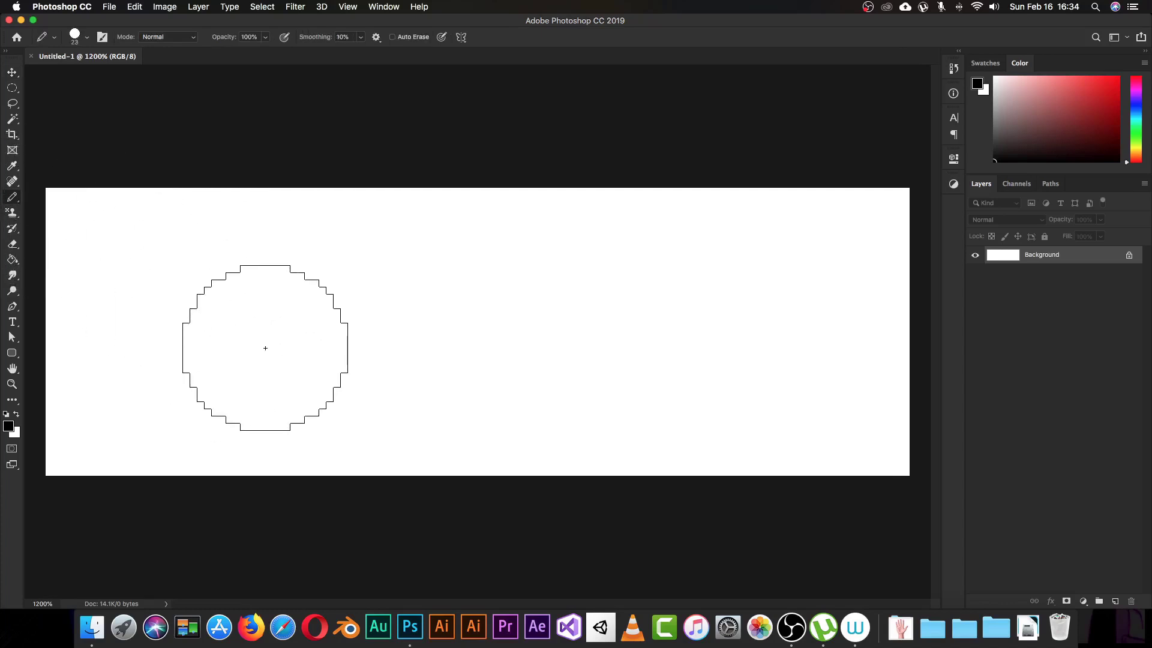
pyautogui.rightClick(272, 324)
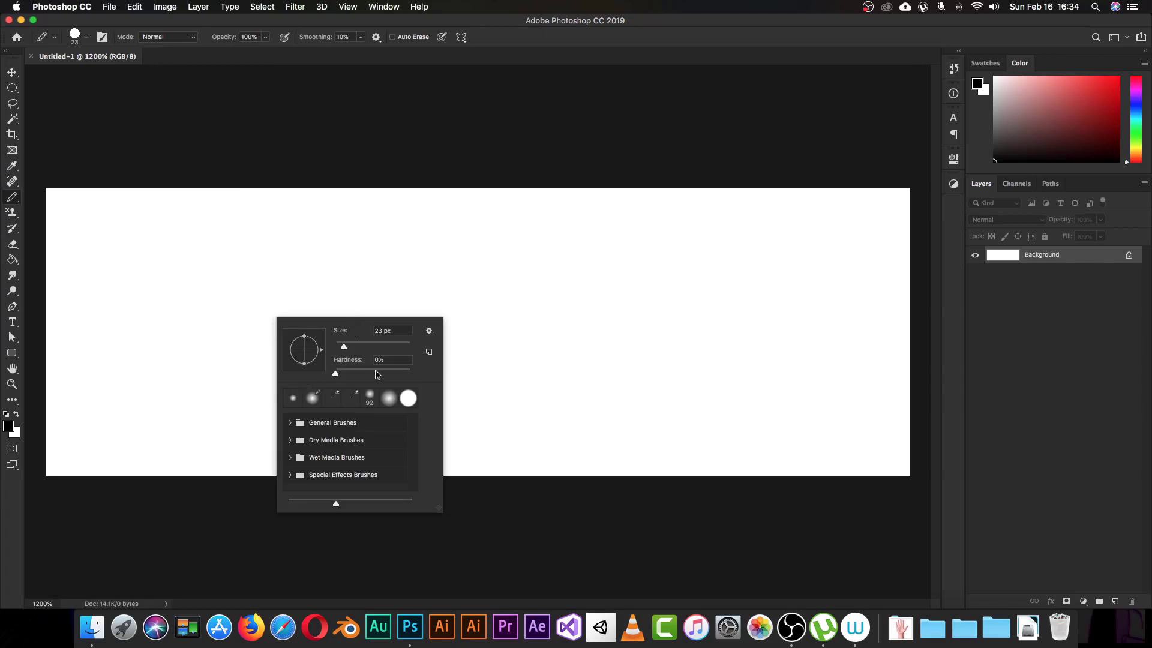
pyautogui.moveTo(345, 348); pyautogui.dragTo(305, 357)
pyautogui.click(297, 161)
pyautogui.press('super+plus')
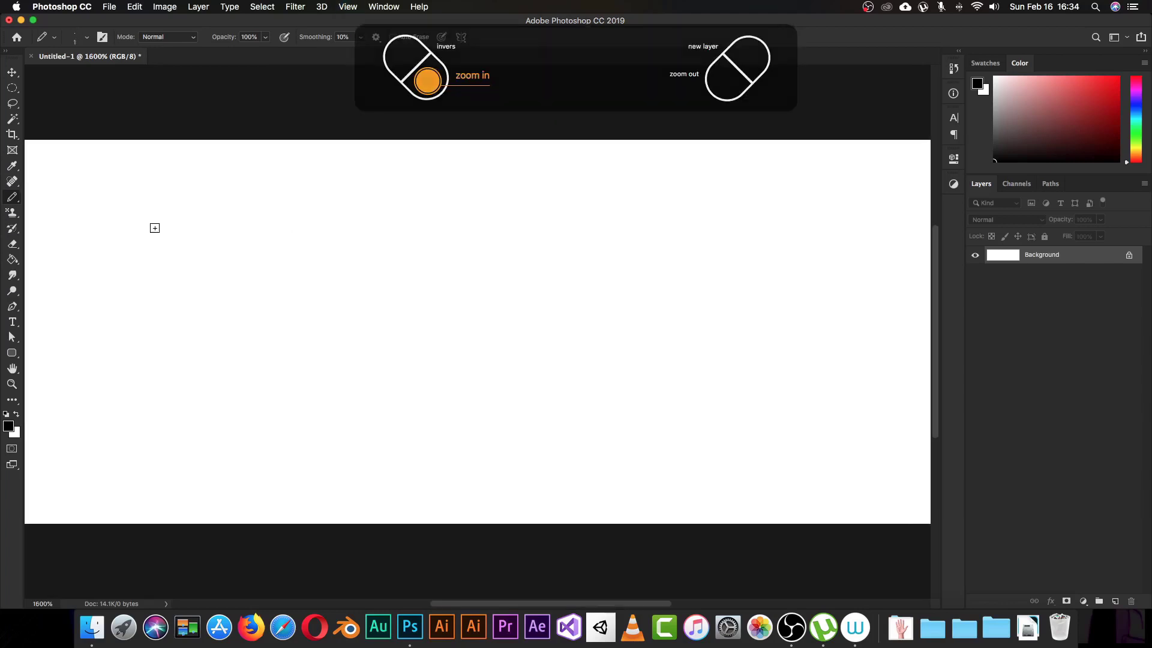
pyautogui.moveTo(303, 245)
pyautogui.mouseDown()
pyautogui.moveTo(476, 254)
pyautogui.moveTo(433, 242)
pyautogui.mouseUp()
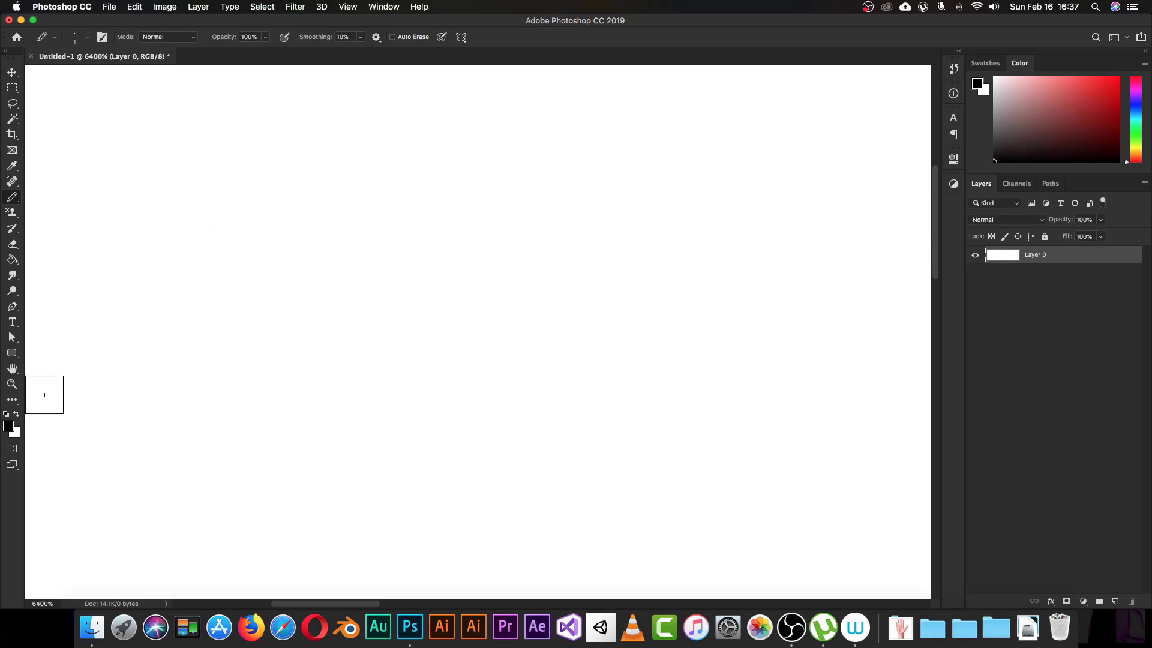
# Set the foreground color to the dark green #146d37 for the Pencil
pyautogui.click(8, 429)
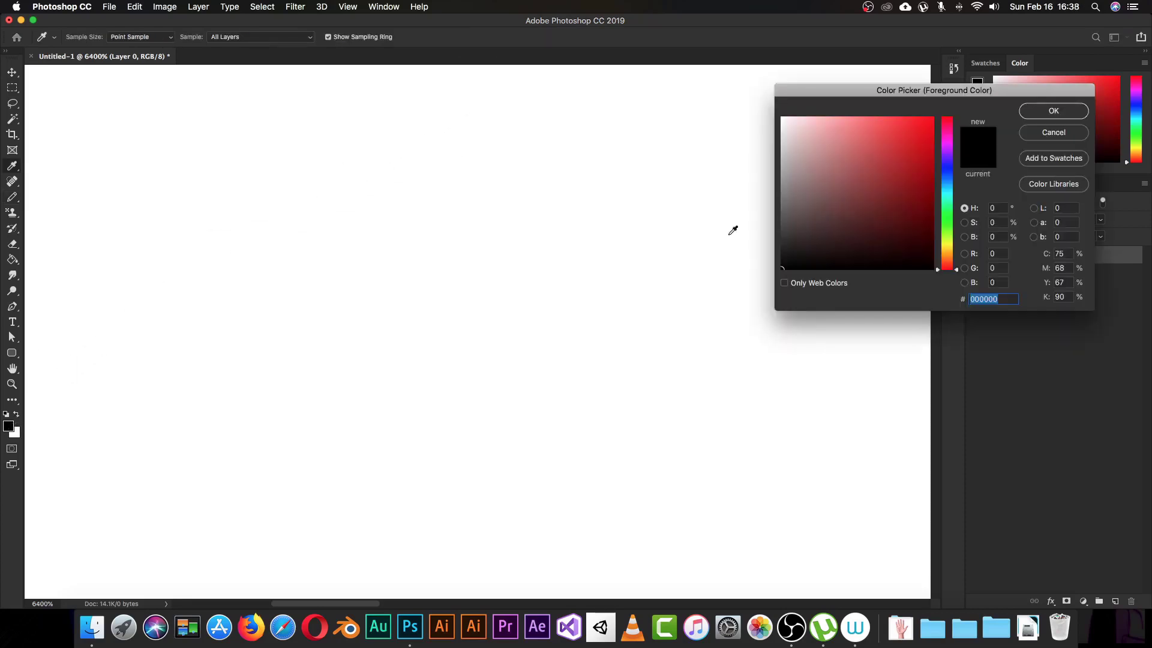
pyautogui.moveTo(948, 248); pyautogui.dragTo(933, 205)
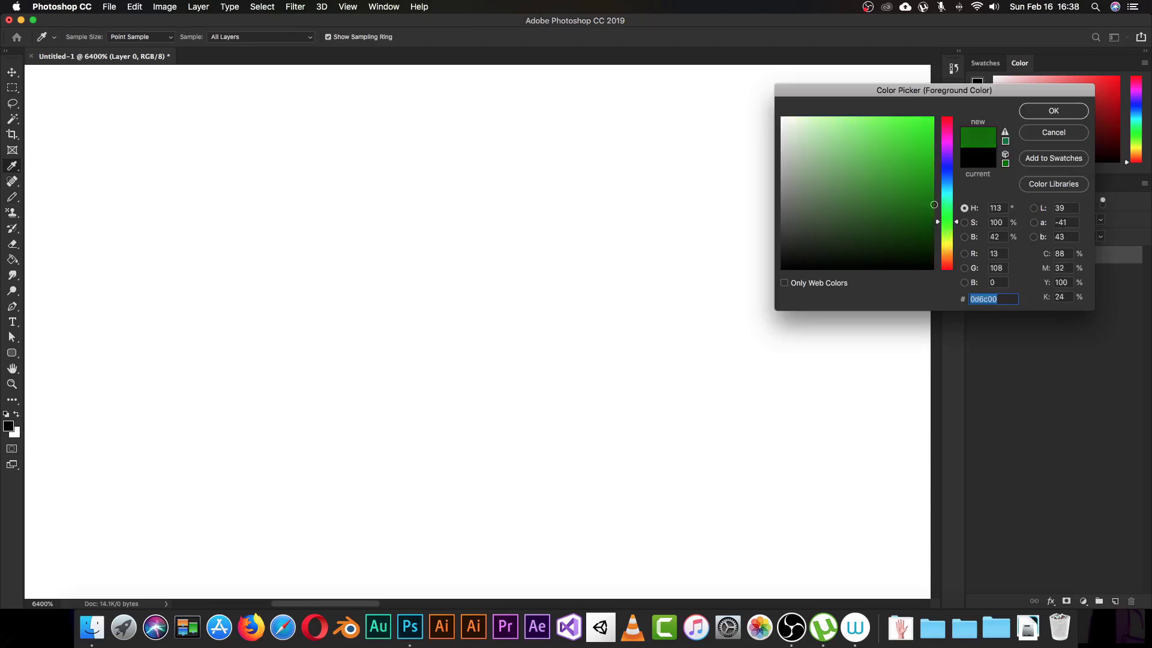
pyautogui.click(1007, 141)
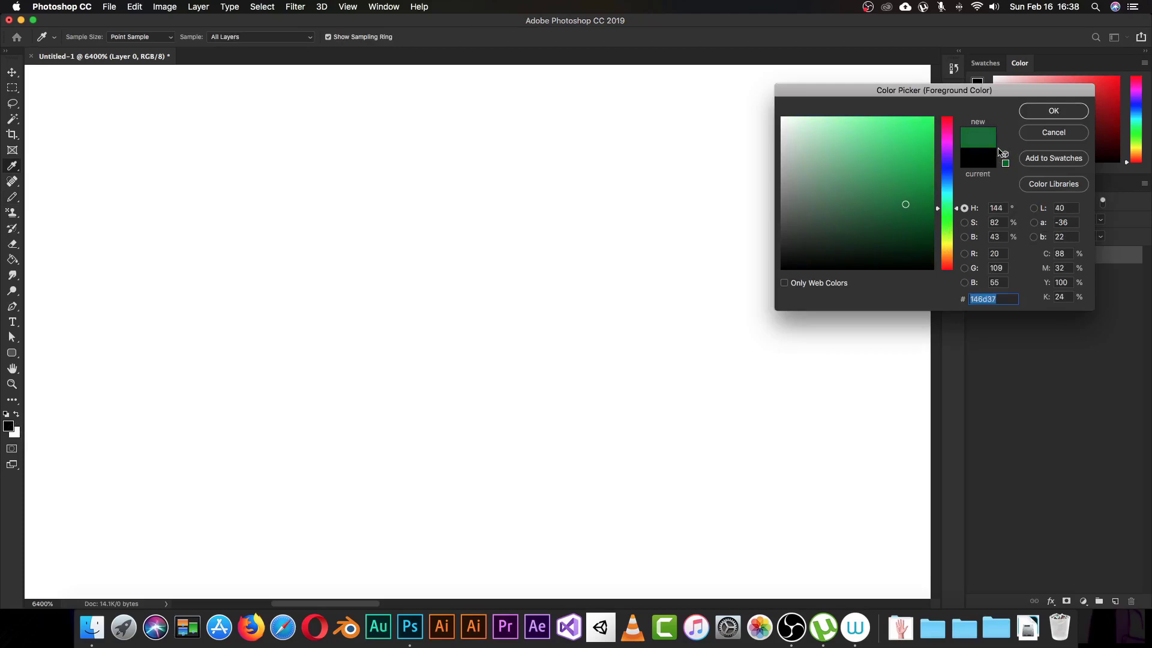
pyautogui.click(1031, 111)
pyautogui.press('b')
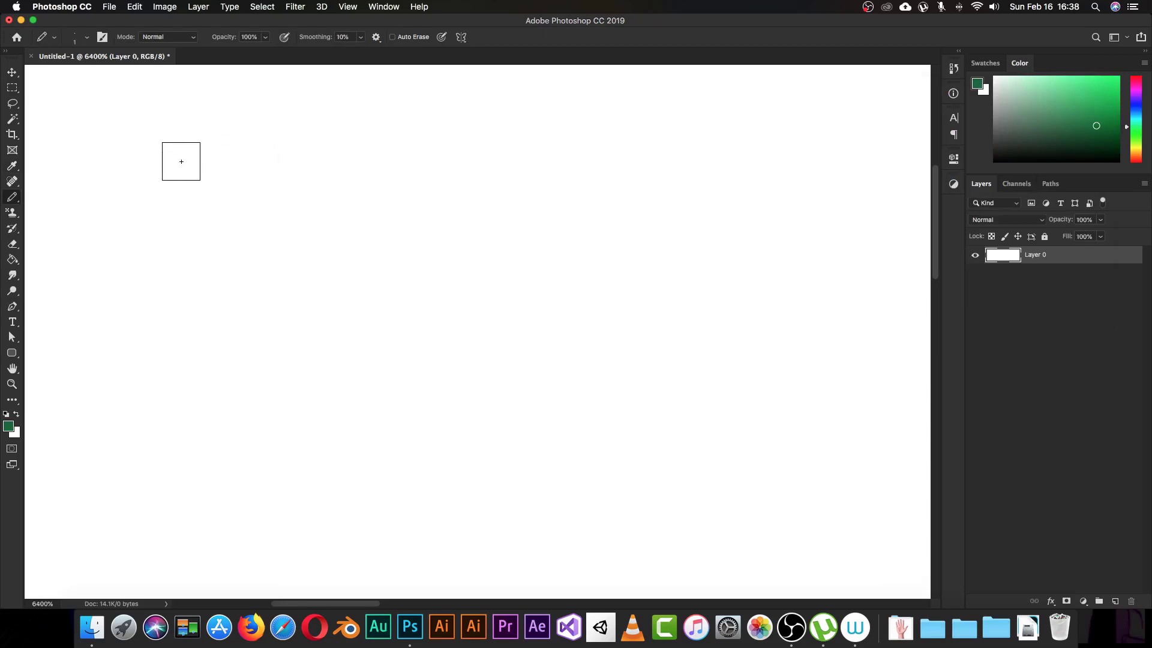
# Draw a horizontal row of eight adjoining green pixels near the upper part of the canvas
pyautogui.click(126, 148)
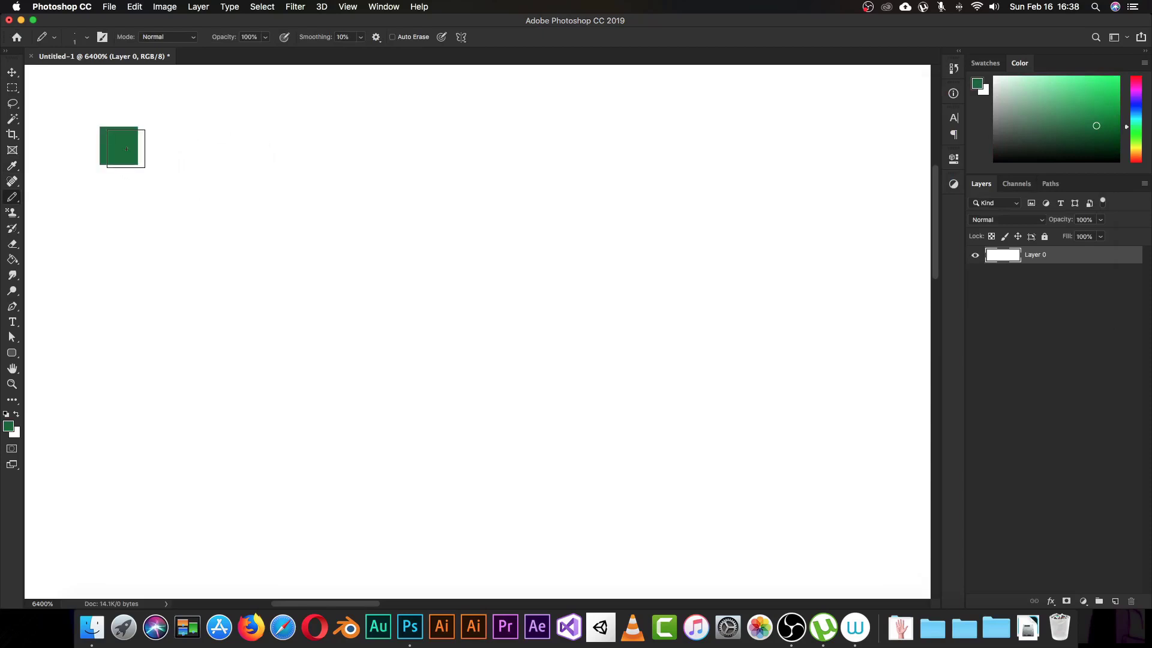
pyautogui.click(157, 147)
pyautogui.click(195, 147)
pyautogui.click(233, 145)
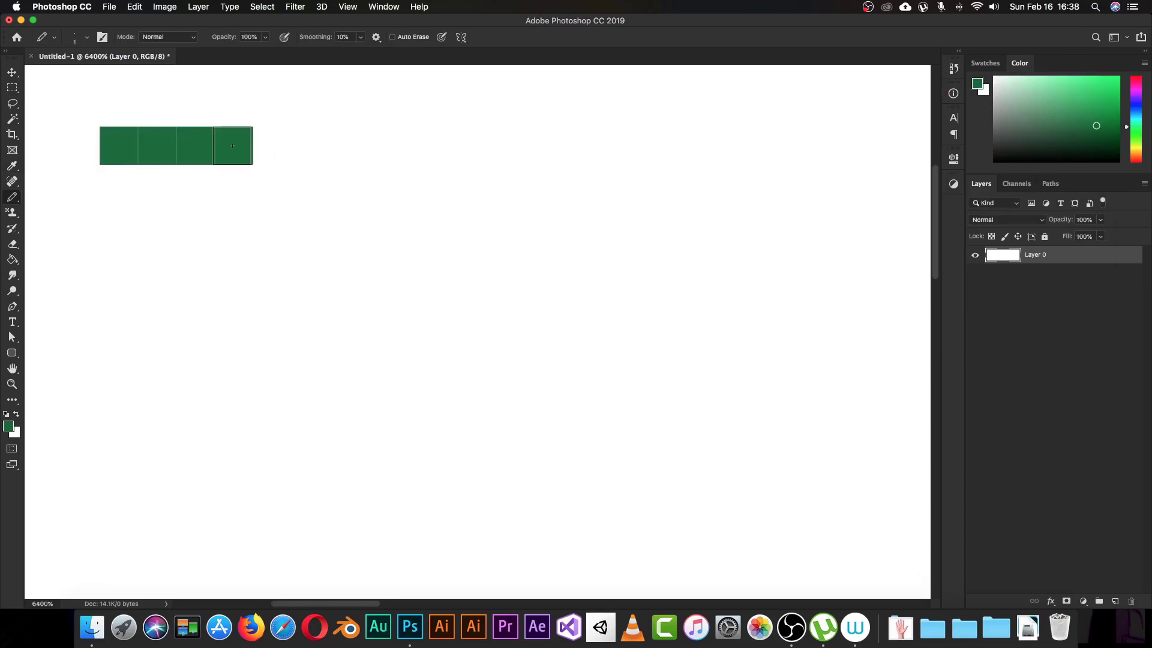
pyautogui.click(269, 147)
pyautogui.click(300, 147)
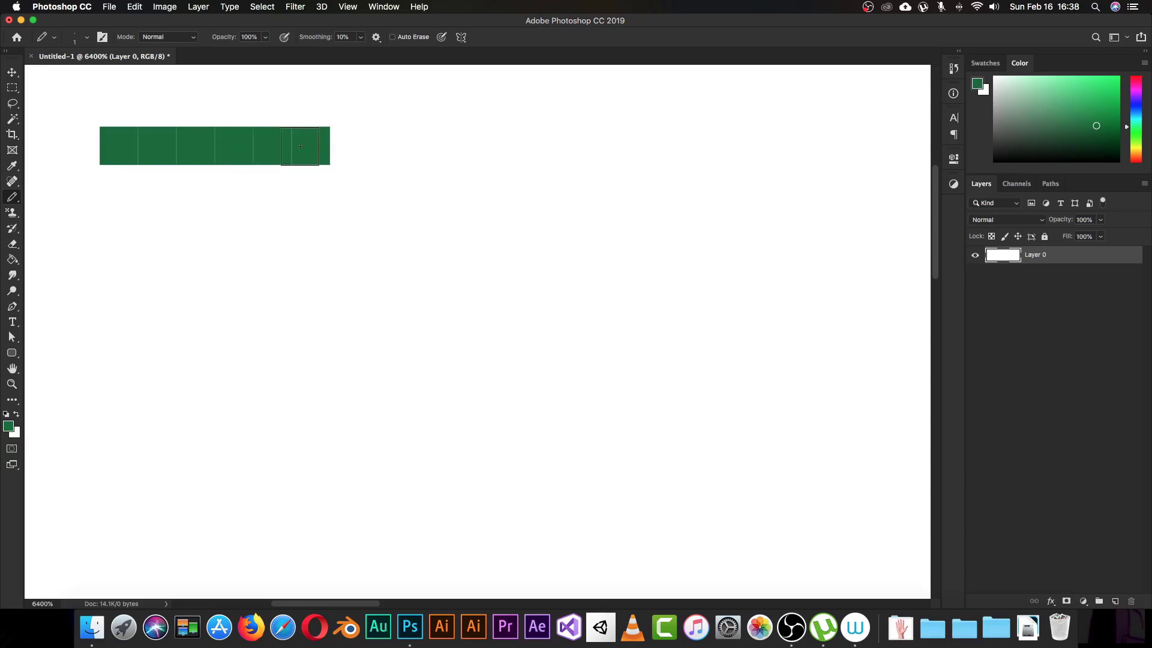
pyautogui.click(348, 147)
pyautogui.click(385, 146)
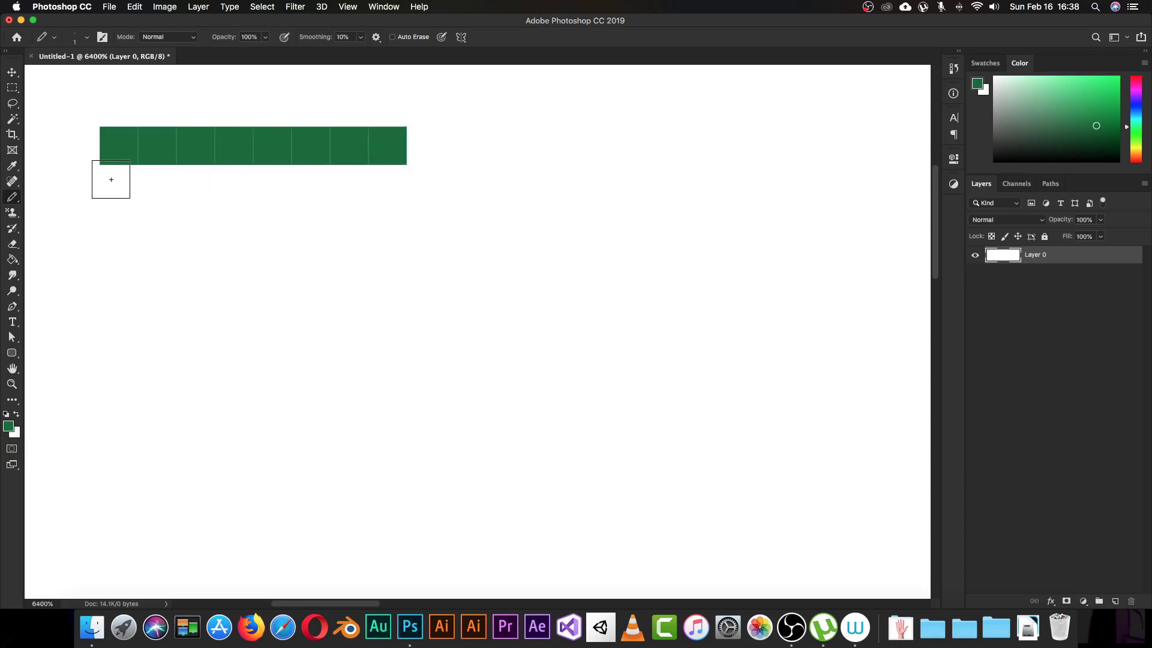
# Extend the row downward from its left end and fill it into a solid 8 by 8 pixel green square
pyautogui.click(115, 183)
pyautogui.click(119, 222)
pyautogui.click(119, 260)
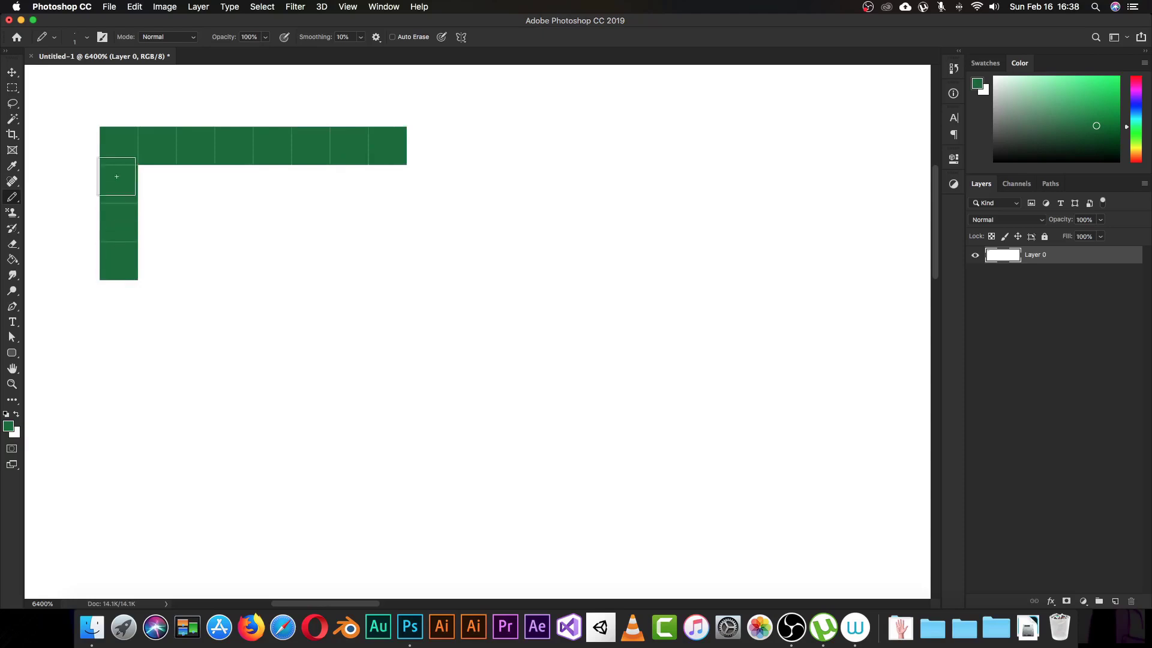
pyautogui.click(114, 300)
pyautogui.click(122, 342)
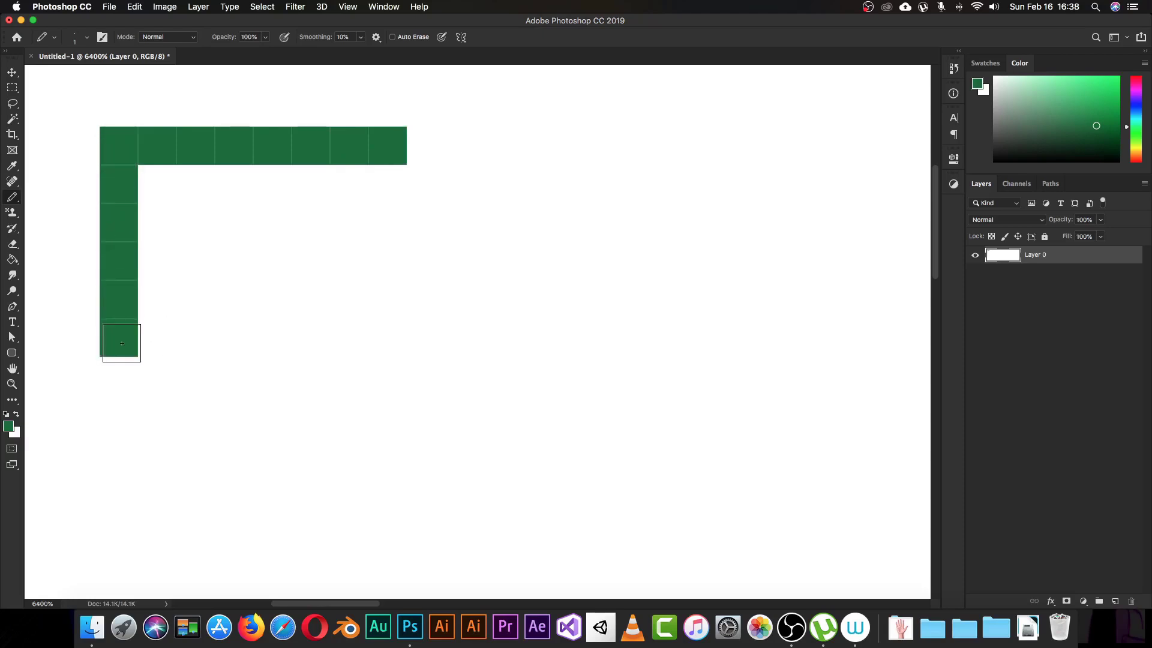
pyautogui.click(119, 375)
pyautogui.click(119, 415)
pyautogui.moveTo(159, 415)
pyautogui.mouseDown()
pyautogui.moveTo(397, 422)
pyautogui.moveTo(376, 230)
pyautogui.moveTo(383, 178)
pyautogui.moveTo(322, 187)
pyautogui.moveTo(171, 171)
pyautogui.moveTo(163, 185)
pyautogui.moveTo(178, 371)
pyautogui.moveTo(365, 383)
pyautogui.moveTo(358, 291)
pyautogui.moveTo(329, 204)
pyautogui.moveTo(213, 227)
pyautogui.moveTo(222, 281)
pyautogui.moveTo(318, 337)
pyautogui.moveTo(285, 262)
pyautogui.moveTo(282, 329)
pyautogui.moveTo(223, 317)
pyautogui.moveTo(211, 293)
pyautogui.moveTo(192, 351)
pyautogui.moveTo(207, 315)
pyautogui.mouseUp()
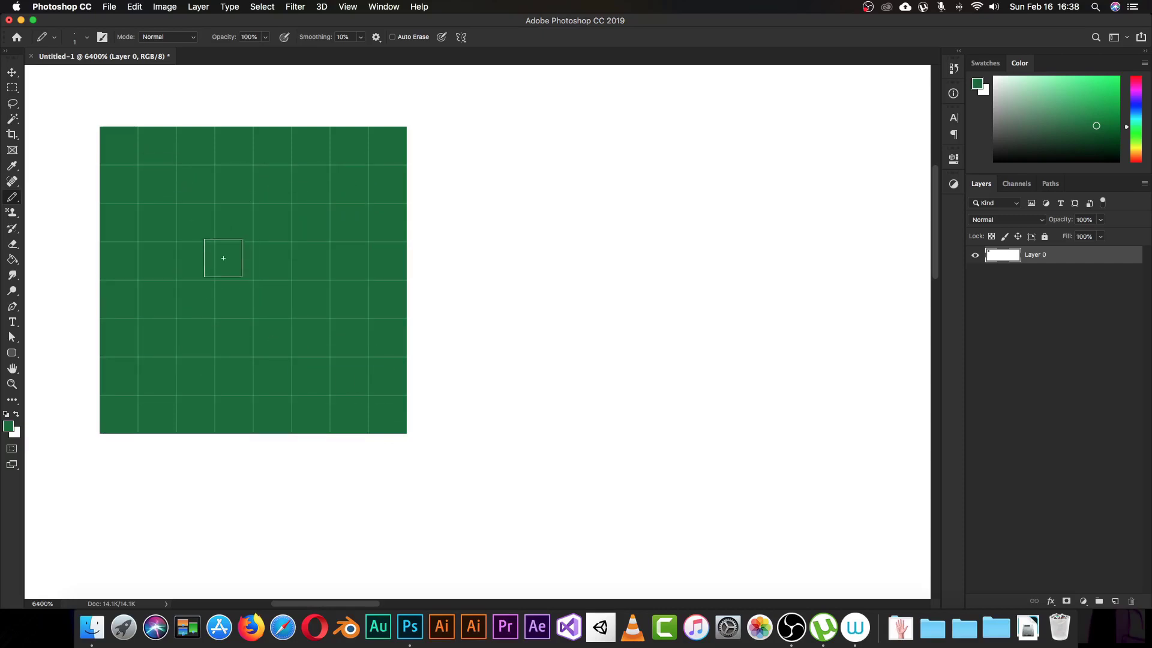
# Darken the foreground green by setting its brightness to 10% and return to the Pencil
pyautogui.click(10, 426)
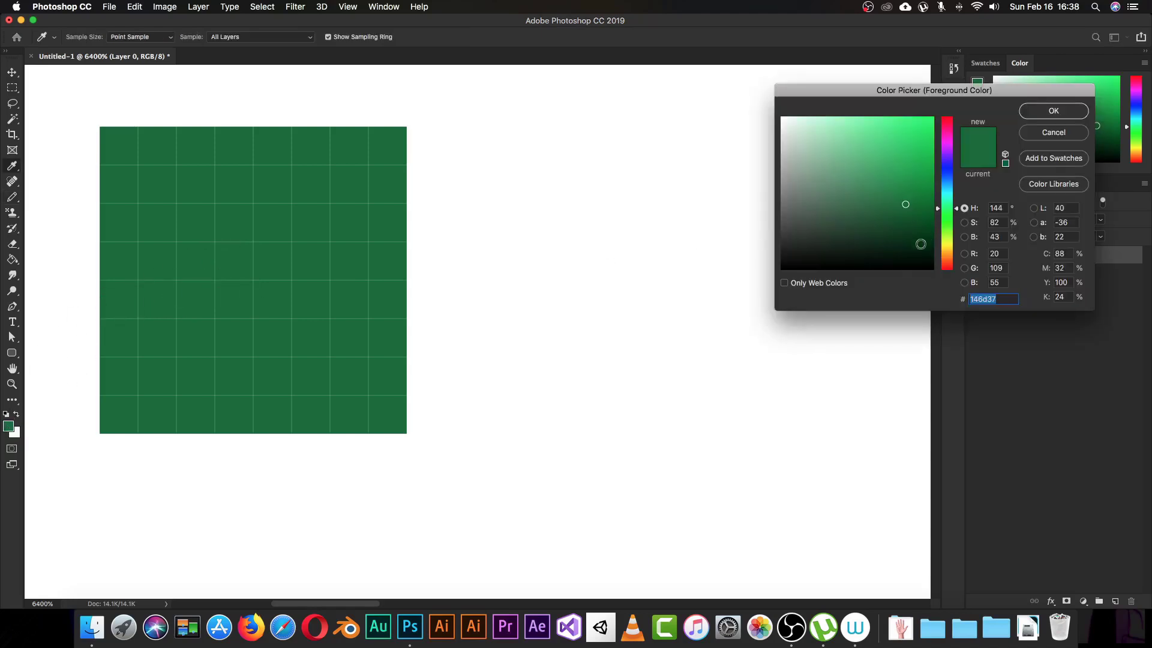
pyautogui.click(998, 238)
pyautogui.write('10')
pyautogui.press('Return')
pyautogui.press('b')
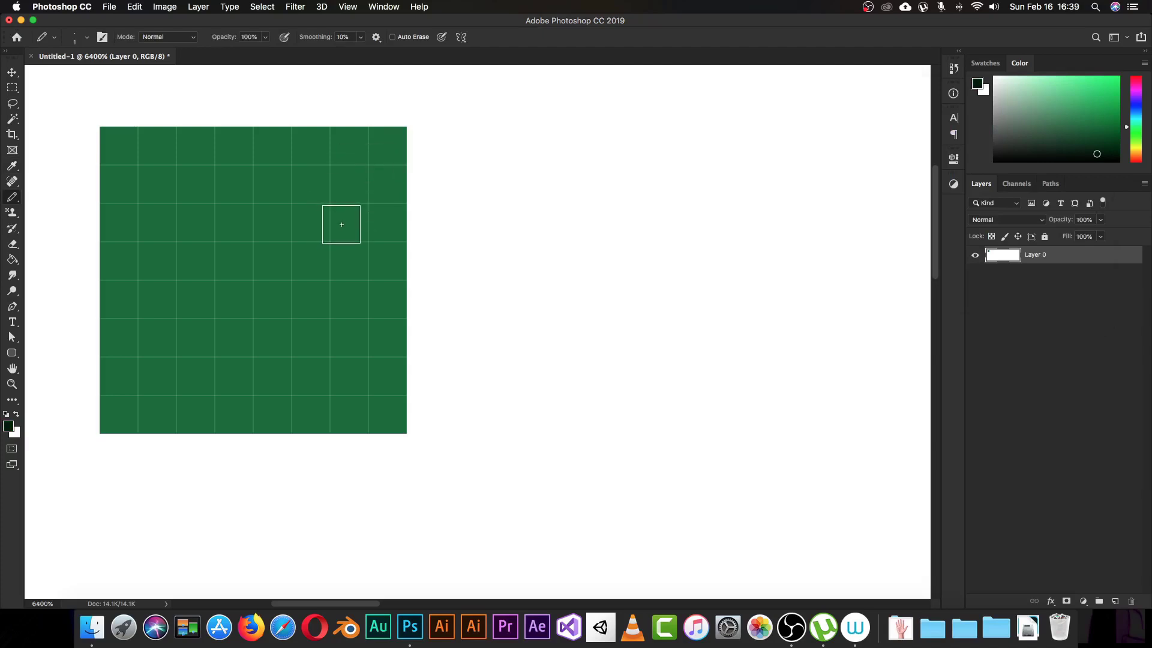
# Paint two 2 by 2 pixel dark eyes and a Creeper mouth with three-pixel-tall sides on the green square
pyautogui.moveTo(344, 224)
pyautogui.mouseDown()
pyautogui.moveTo(322, 245)
pyautogui.moveTo(335, 240)
pyautogui.mouseUp()
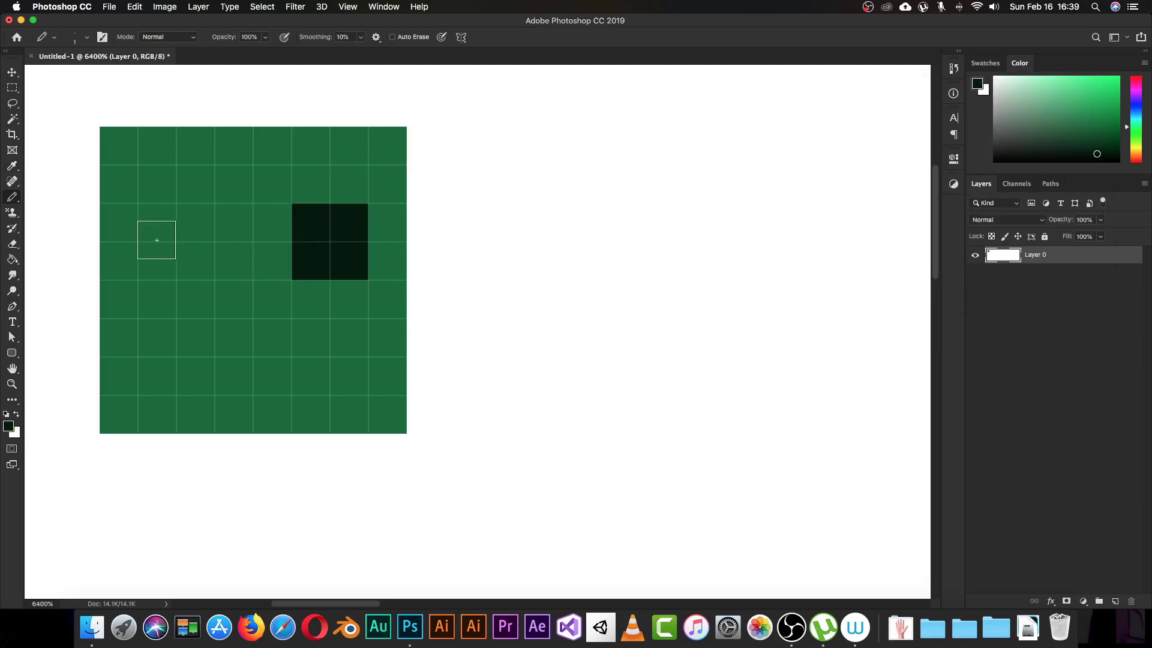
pyautogui.moveTo(166, 226)
pyautogui.mouseDown()
pyautogui.moveTo(188, 252)
pyautogui.moveTo(170, 250)
pyautogui.mouseUp()
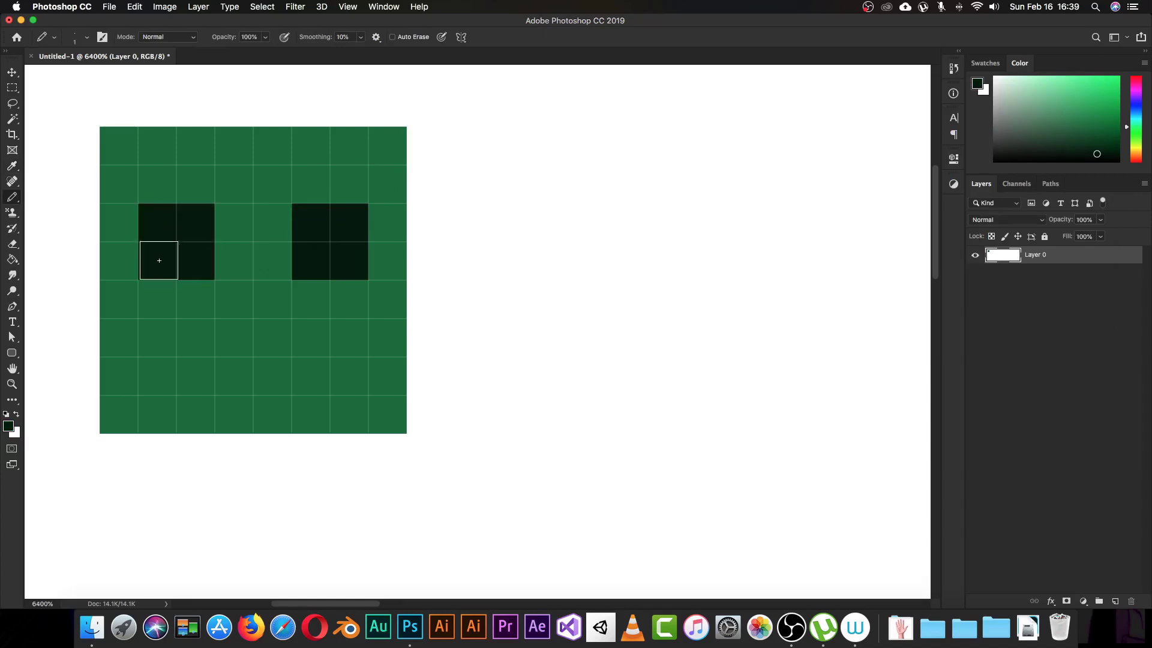
pyautogui.moveTo(238, 308); pyautogui.dragTo(262, 305)
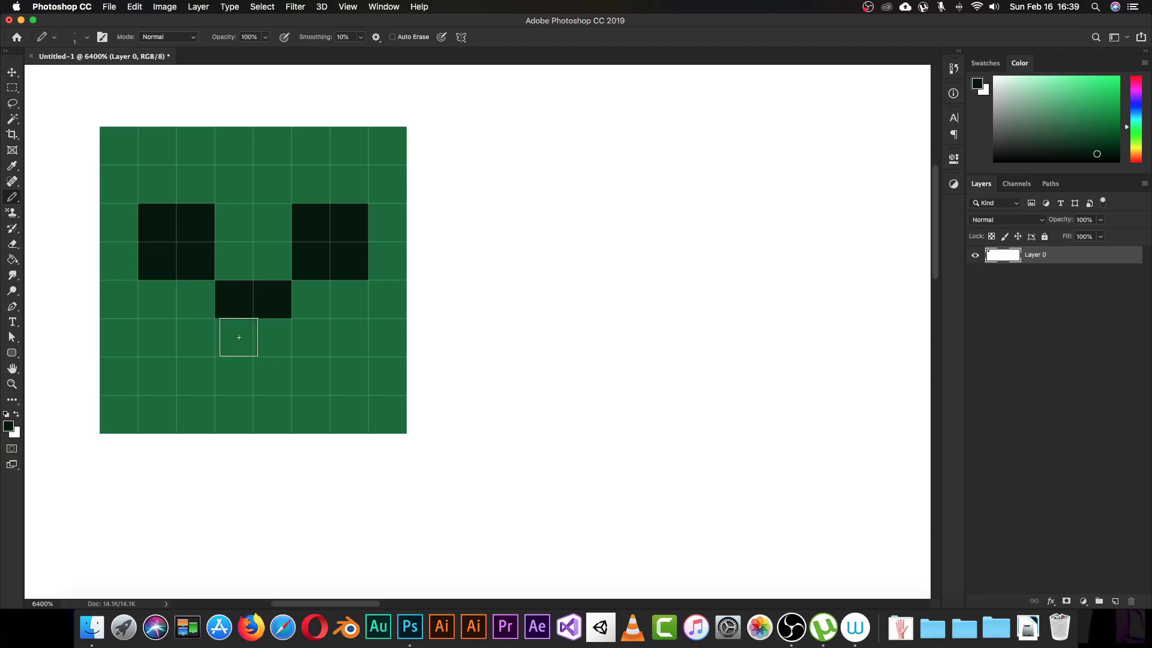
pyautogui.click(196, 337)
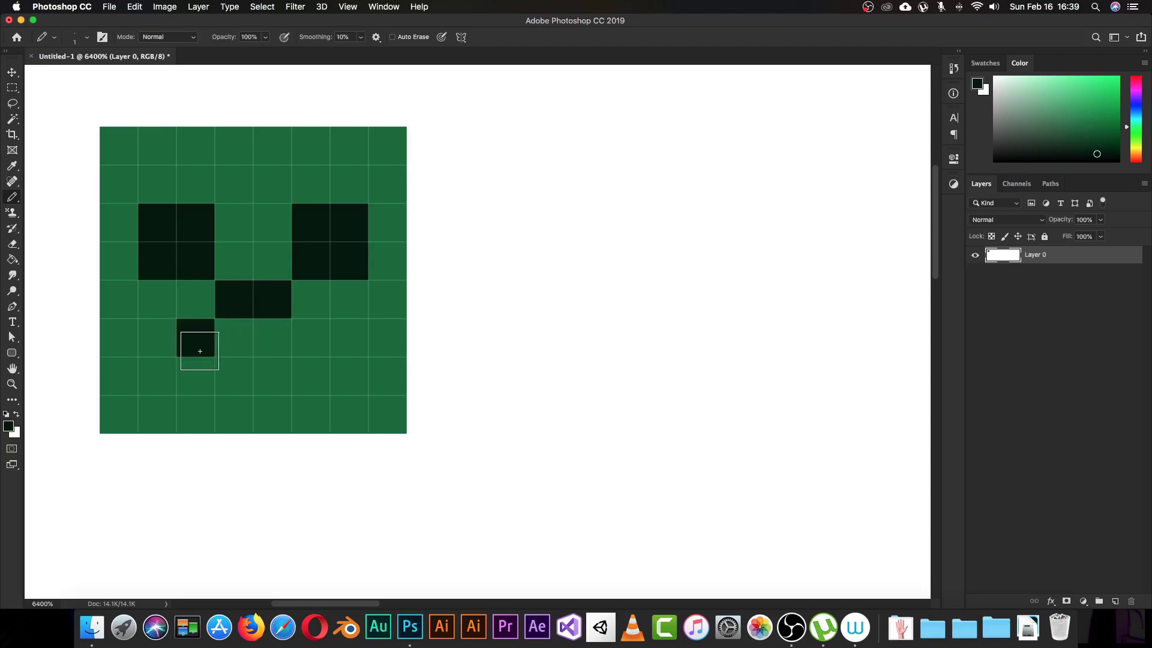
pyautogui.click(201, 368)
pyautogui.click(195, 411)
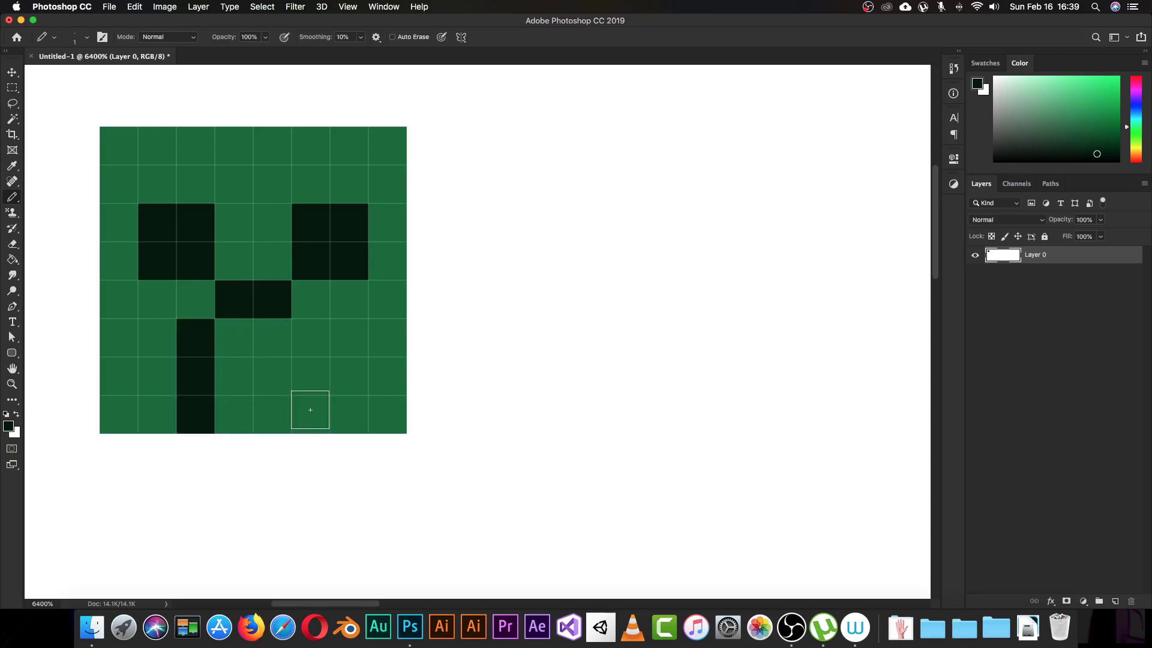
pyautogui.moveTo(308, 406)
pyautogui.mouseDown()
pyautogui.moveTo(308, 364)
pyautogui.moveTo(280, 343)
pyautogui.moveTo(234, 338)
pyautogui.mouseUp()
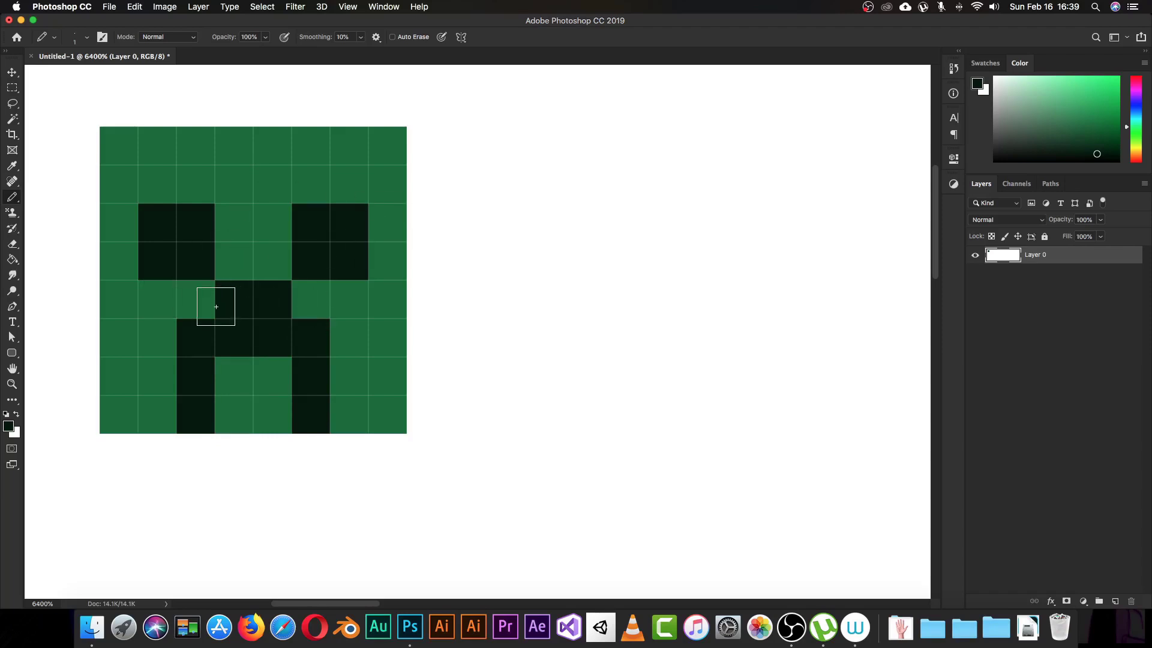
# Float the document in its own window, narrow it to clear the panels and reposition it over the workspace
pyautogui.press('v')
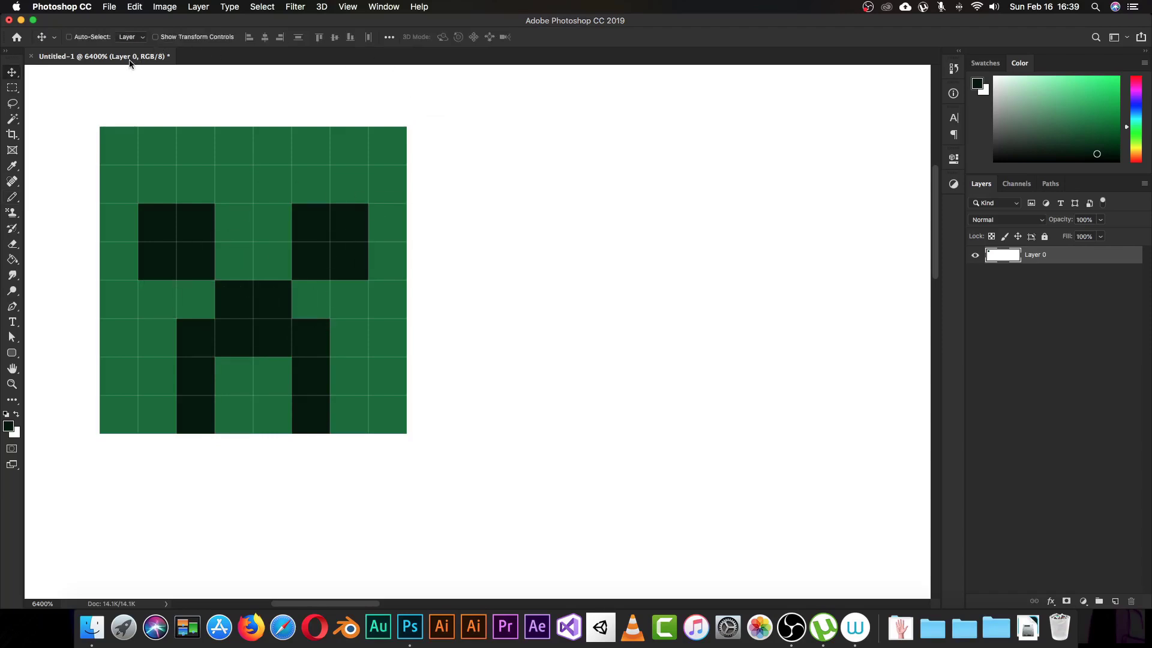
pyautogui.moveTo(130, 60); pyautogui.dragTo(229, 72)
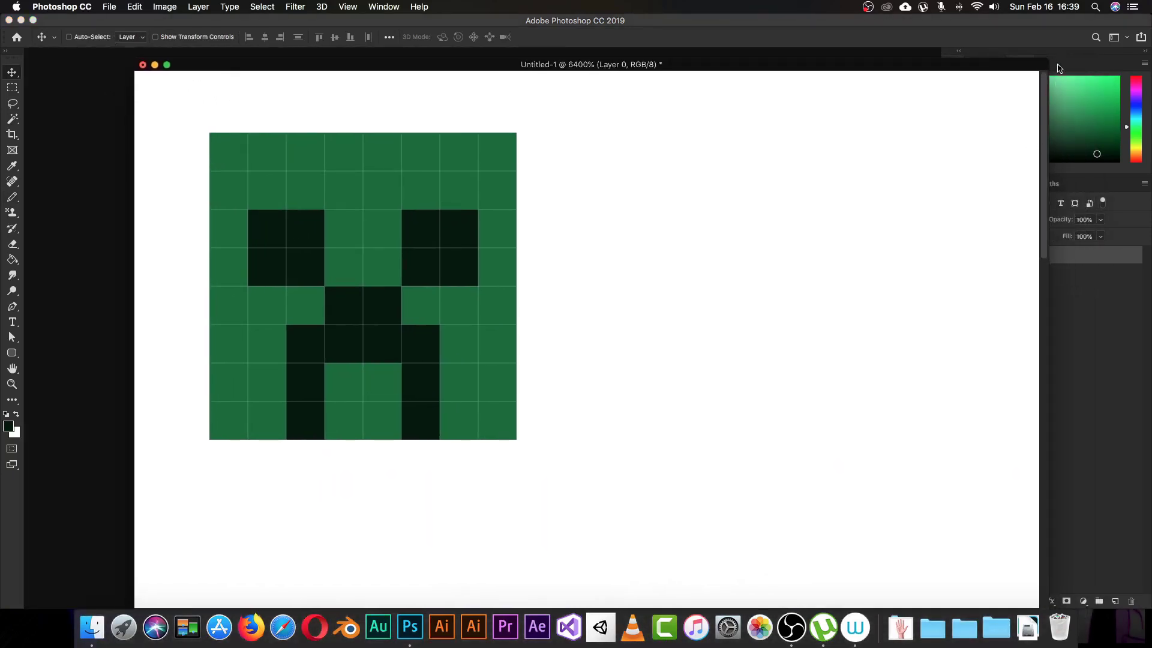
pyautogui.moveTo(1047, 61); pyautogui.dragTo(908, 66)
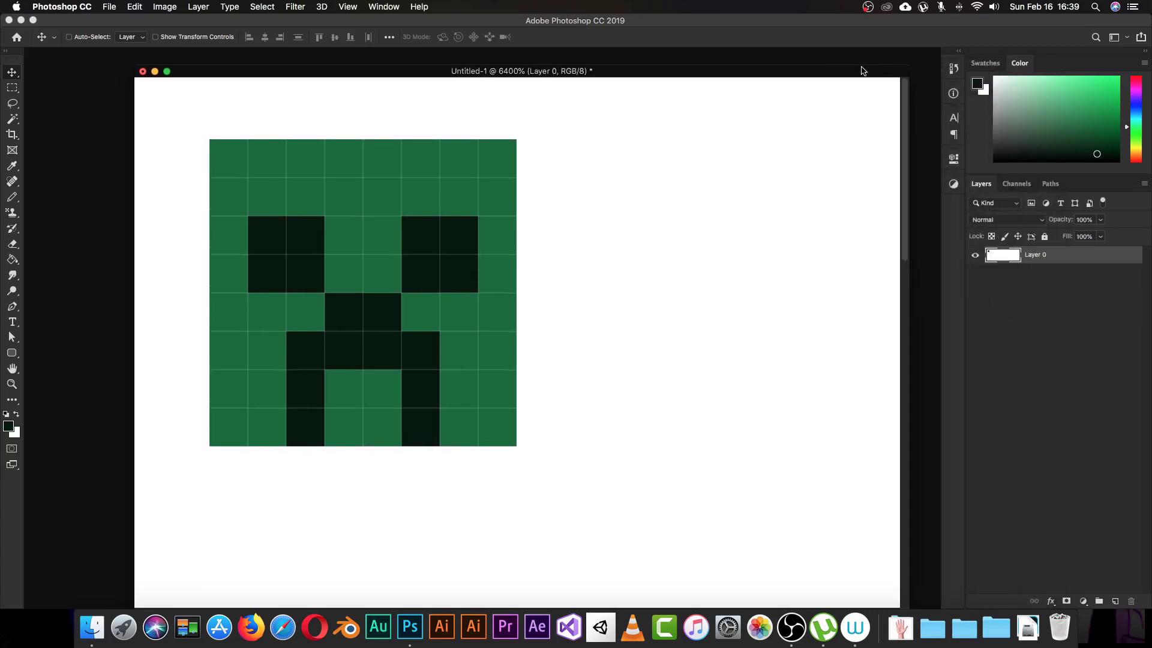
pyautogui.moveTo(493, 73); pyautogui.dragTo(513, 58)
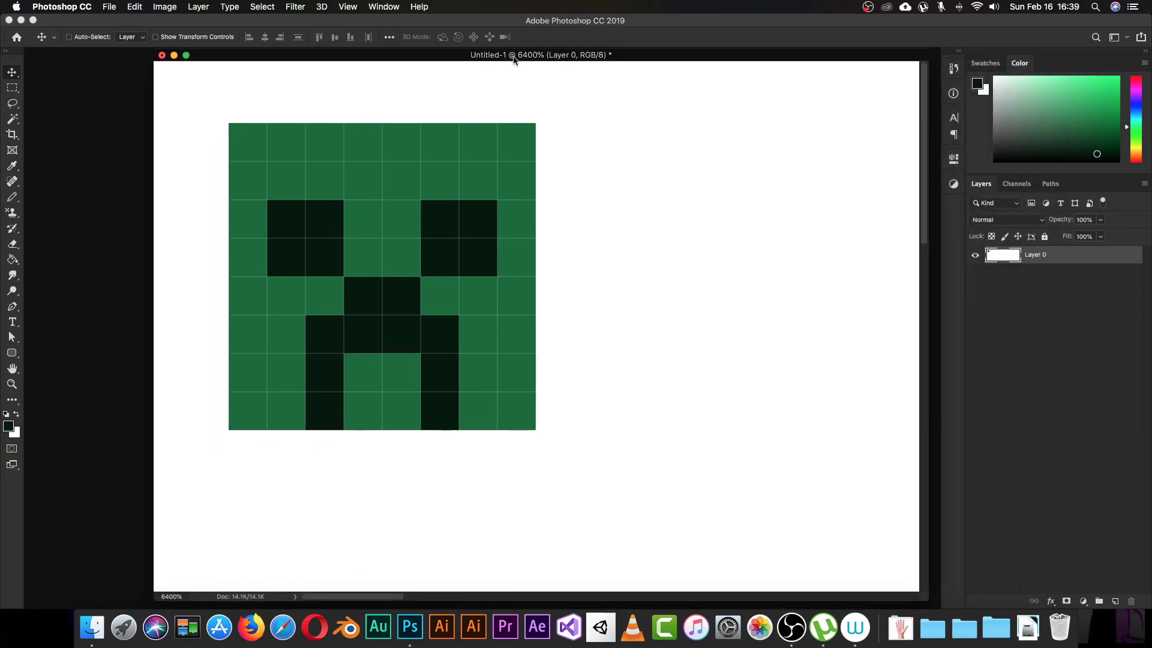
# Open a second window for the Untitled-1 document
pyautogui.click(394, 8)
pyautogui.moveTo(516, 22)
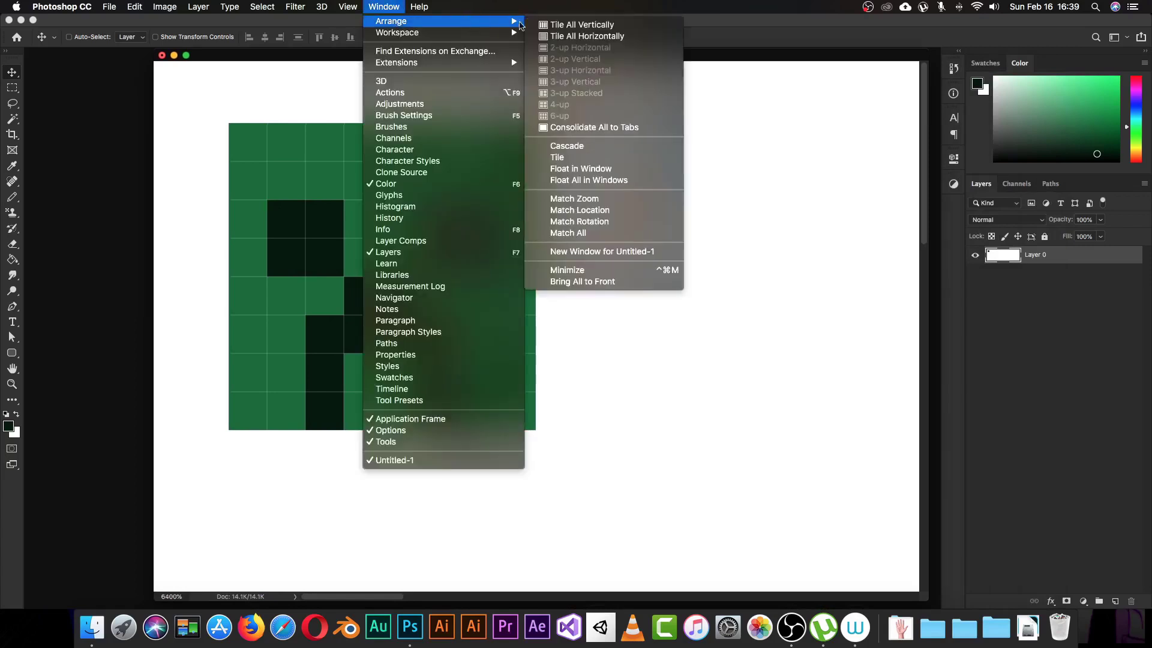
pyautogui.click(579, 251)
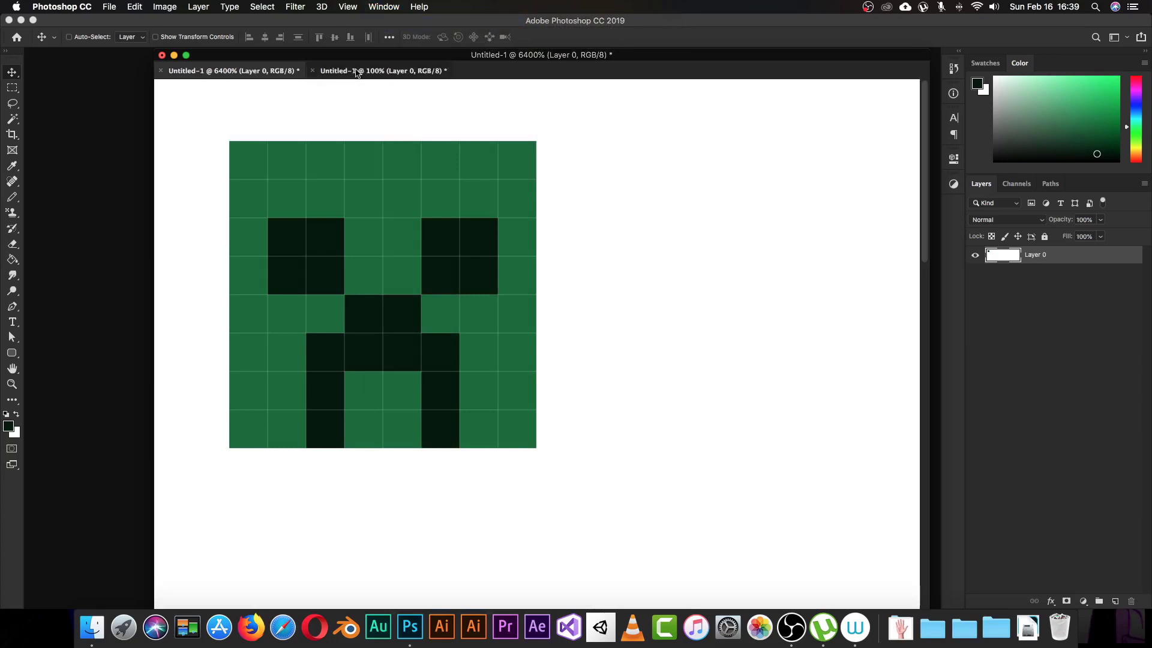
# Detach the 100% view of the document into its own window and shrink it to a small preview beside the 6400% window
pyautogui.moveTo(352, 75); pyautogui.dragTo(111, 112)
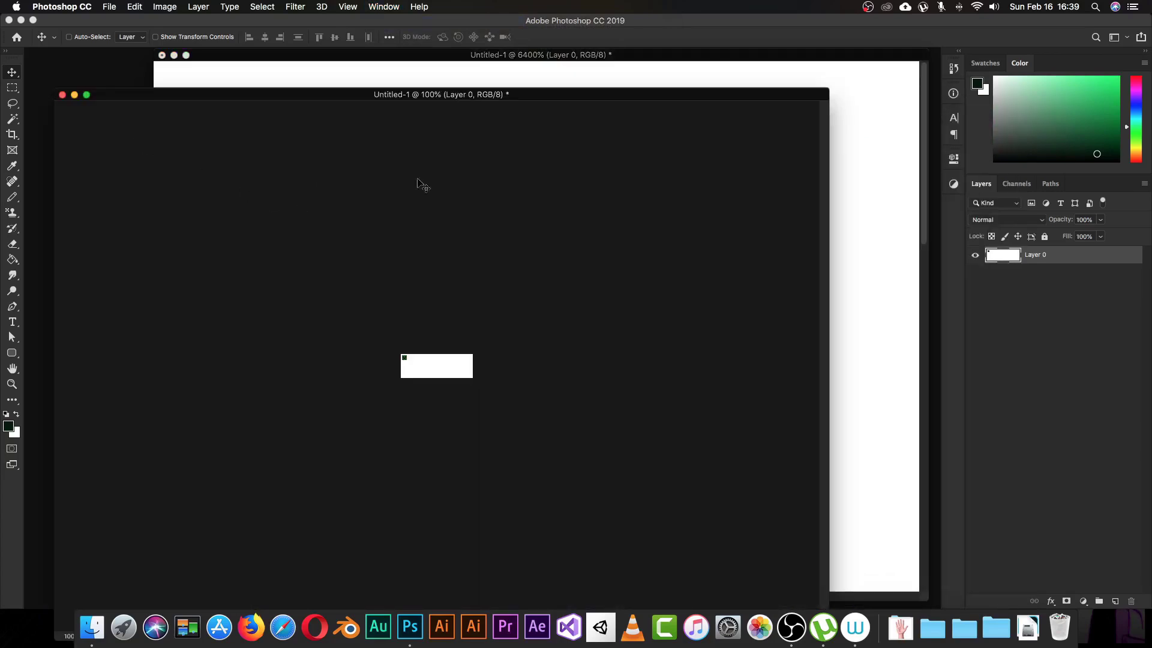
pyautogui.moveTo(824, 92); pyautogui.dragTo(86, 51)
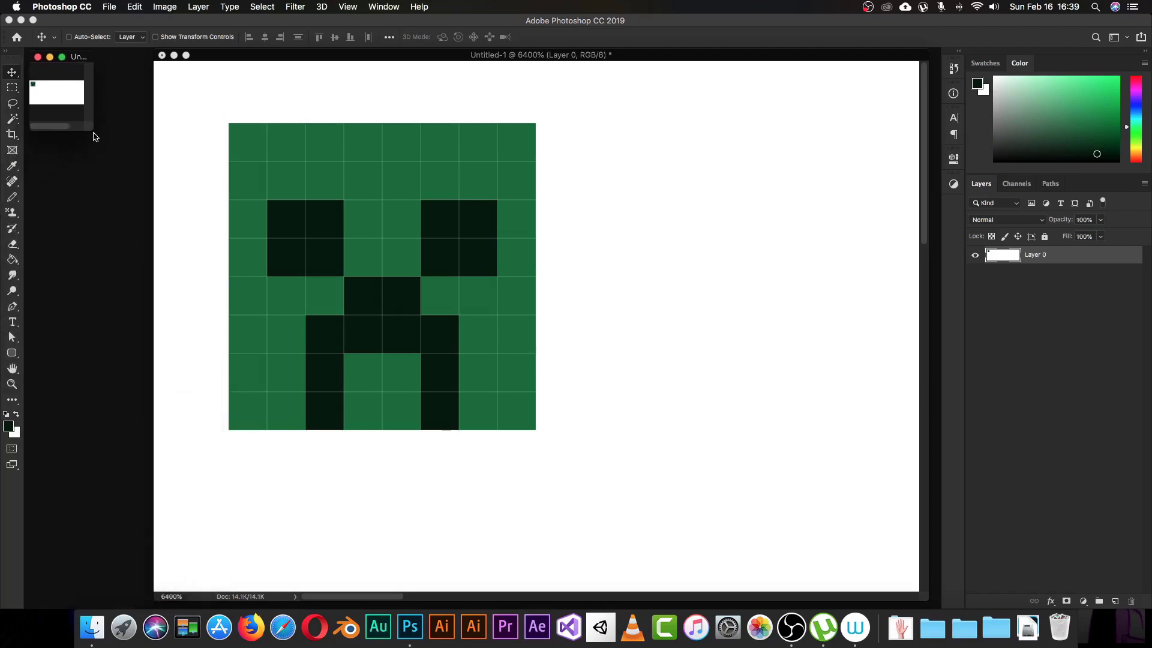
pyautogui.moveTo(92, 132); pyautogui.dragTo(122, 144)
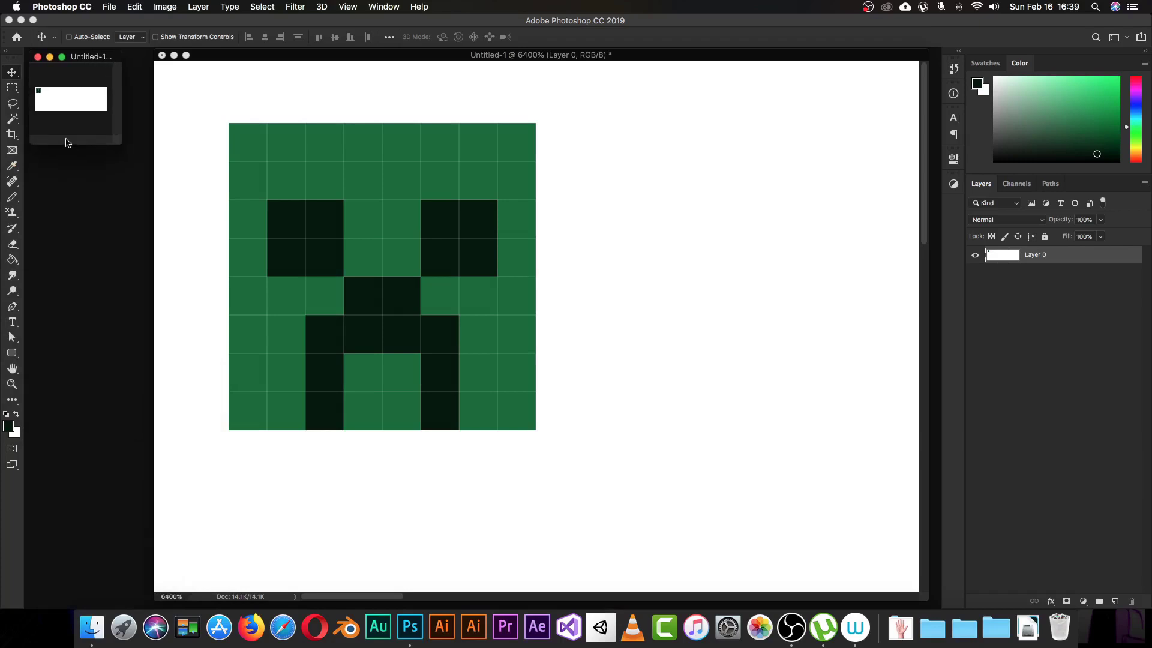
# Set the small preview window's zoom to 300%
pyautogui.press('super+plus')
pyautogui.press('super+plus')
pyautogui.press('super+plus')
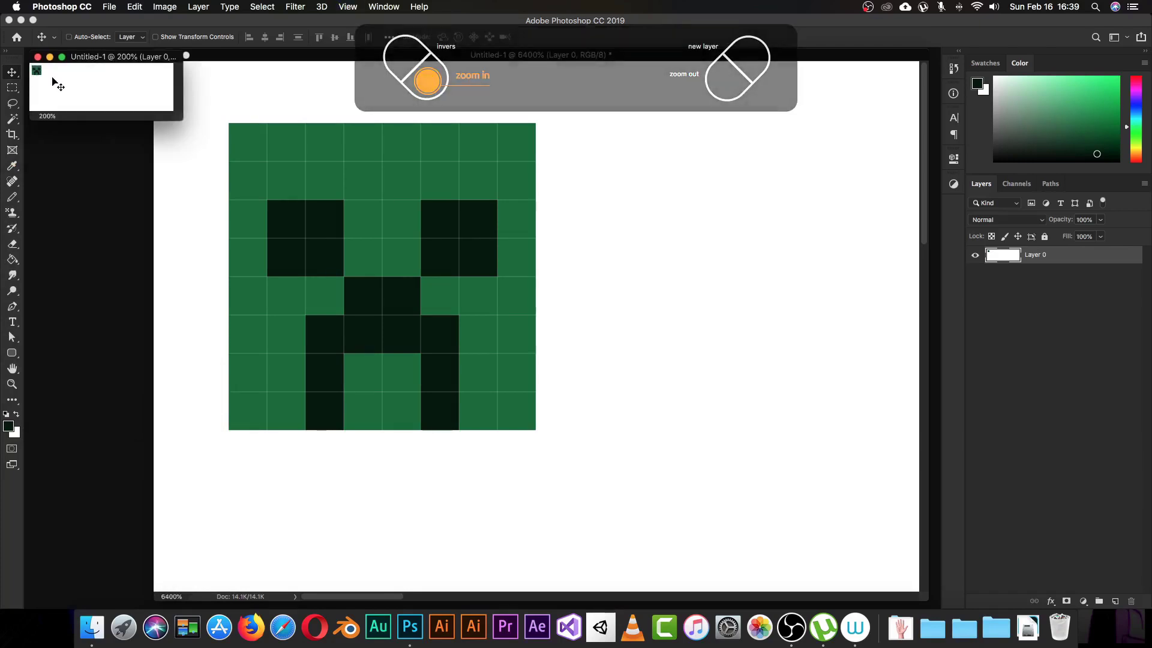
pyautogui.press('super+equal')
pyautogui.press('super+equal')
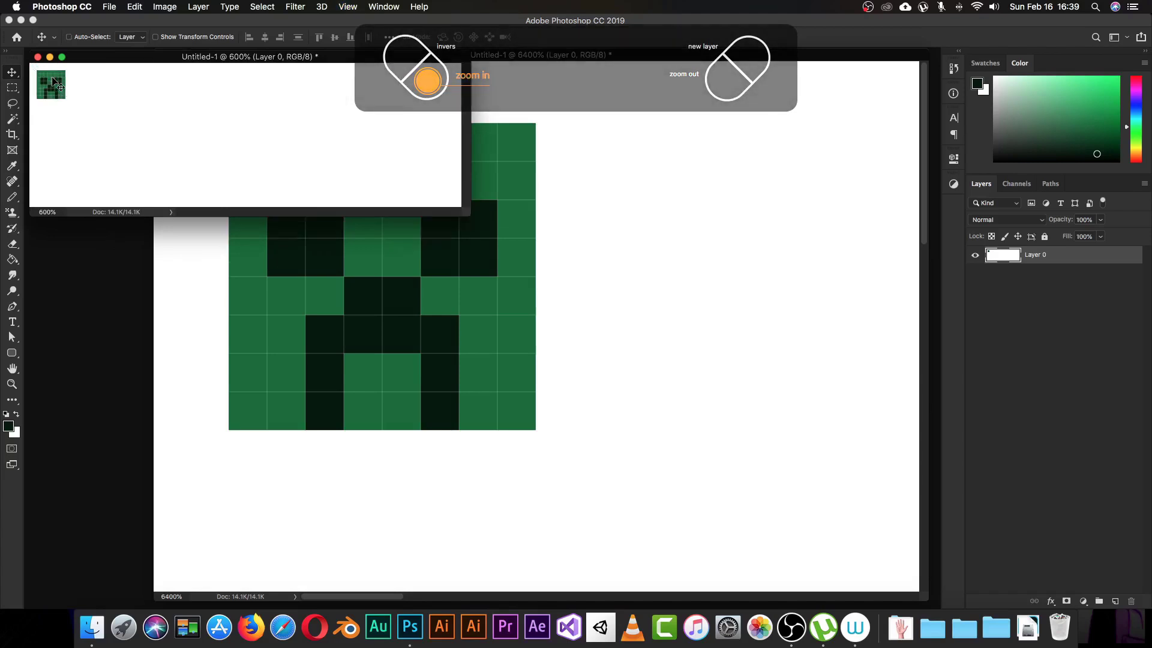
pyautogui.press('super+minus')
pyautogui.press('super+minus')
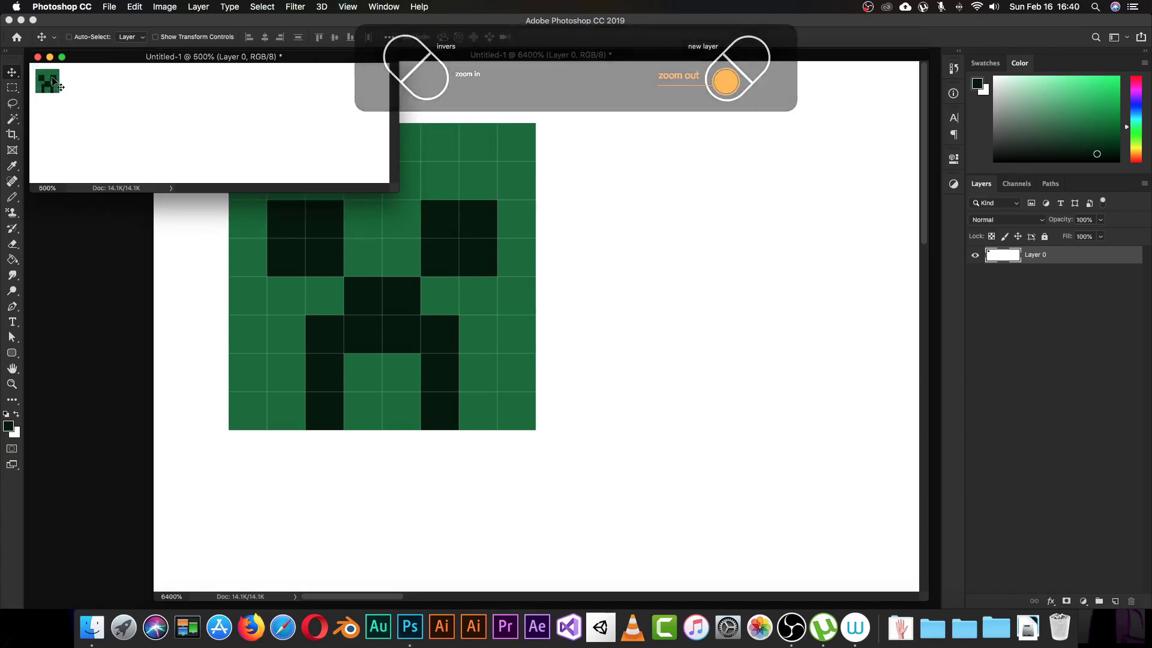
pyautogui.press('super+minus')
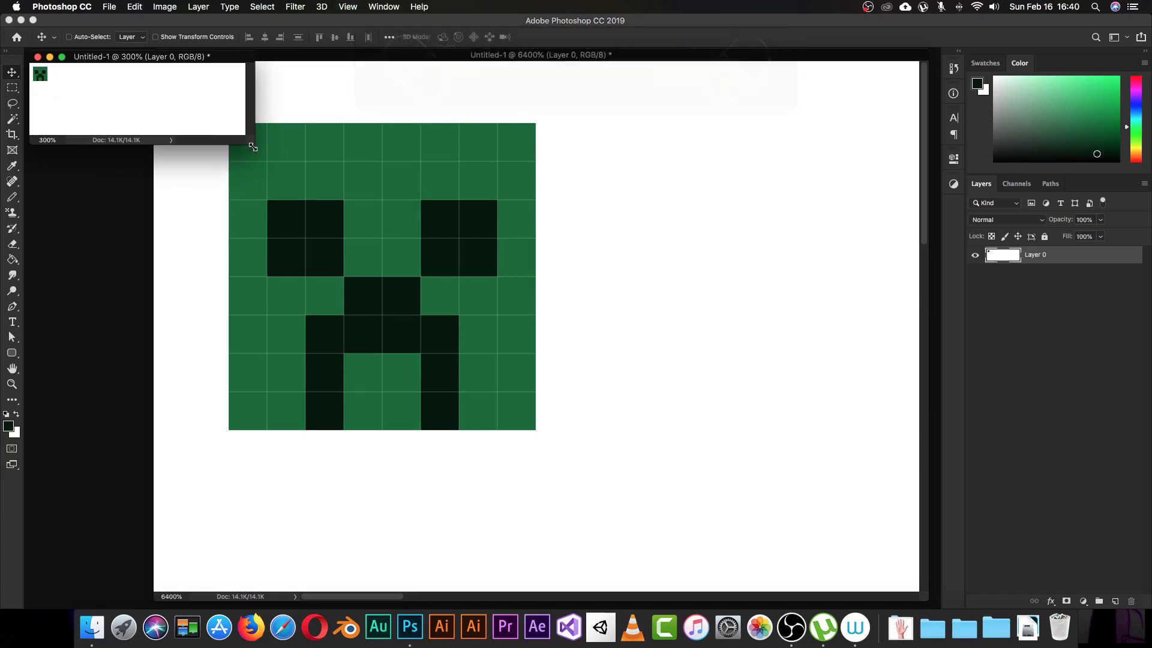
# Shrink the preview window around the Creeper face to clear the 6400% window, and return to that larger window with the Pencil
pyautogui.moveTo(254, 144); pyautogui.dragTo(89, 127)
pyautogui.click(204, 193)
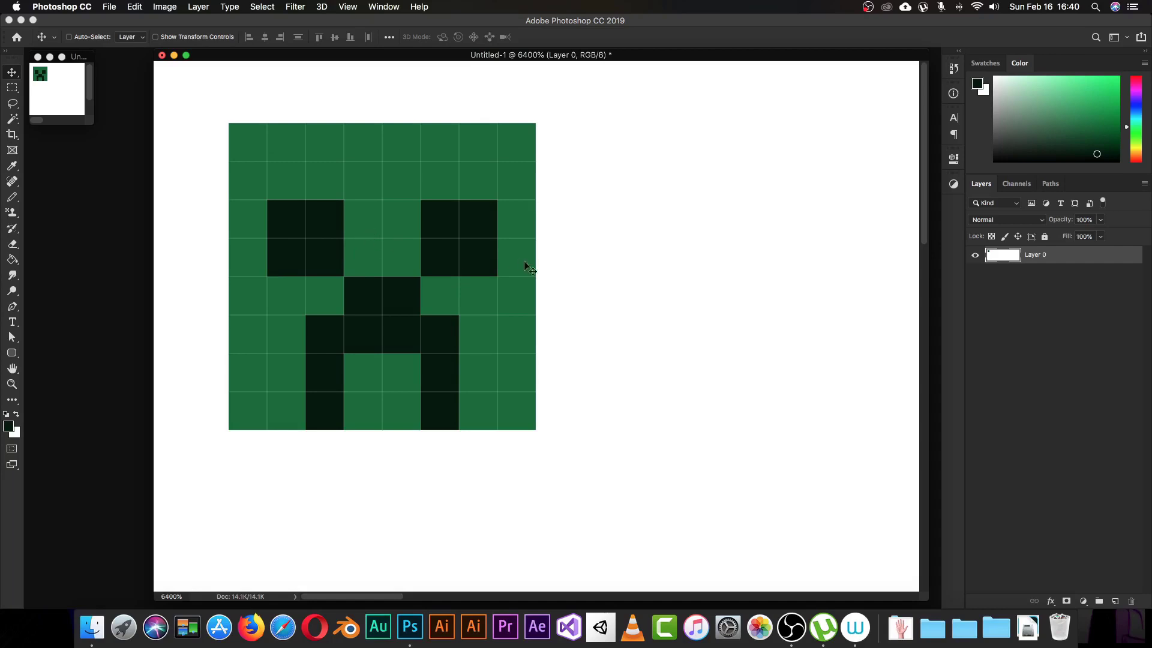
pyautogui.press('b')
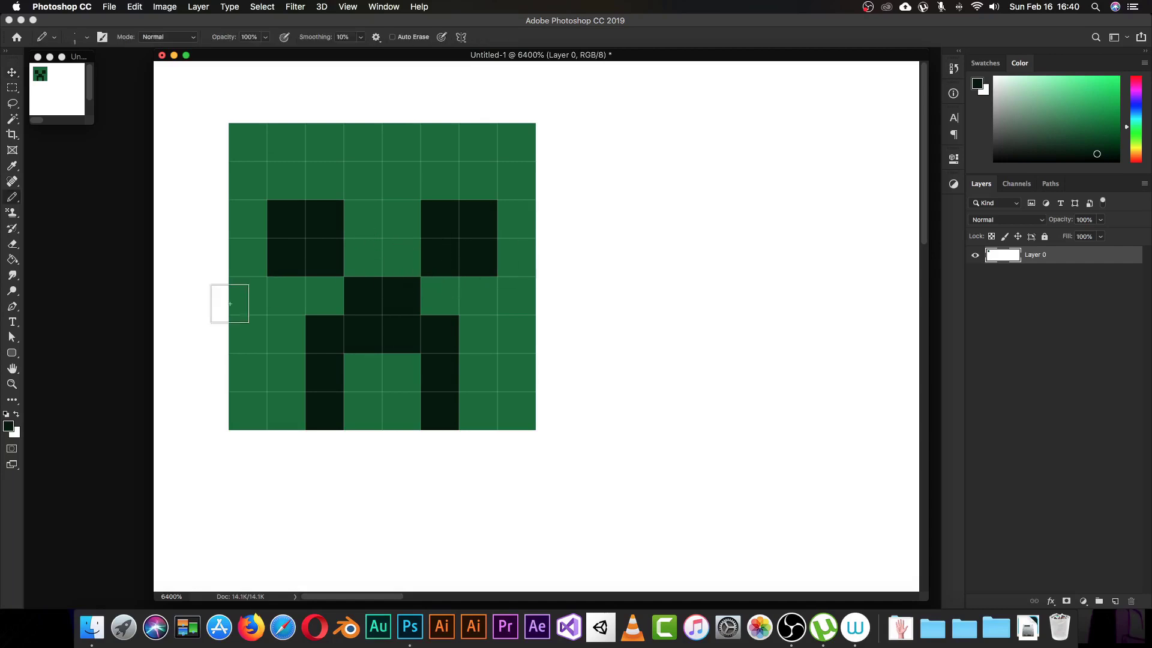
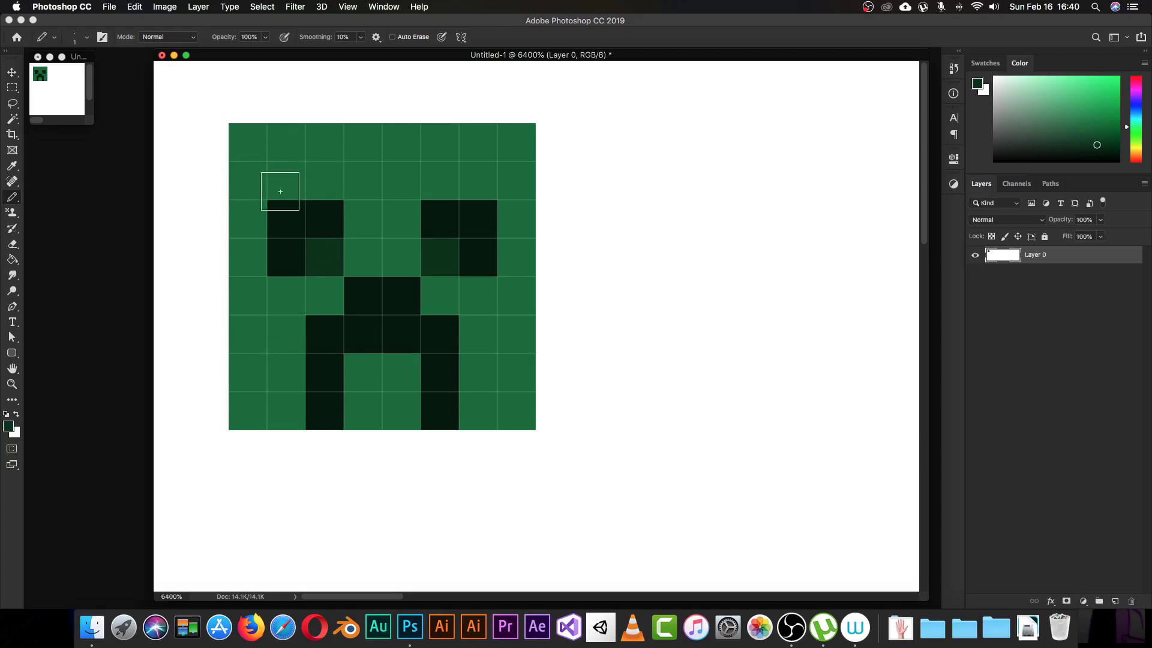
# Set the foreground colour's brightness to 80% and paint six scattered light green pixels around the face's edges and below the eye
pyautogui.click(8, 427)
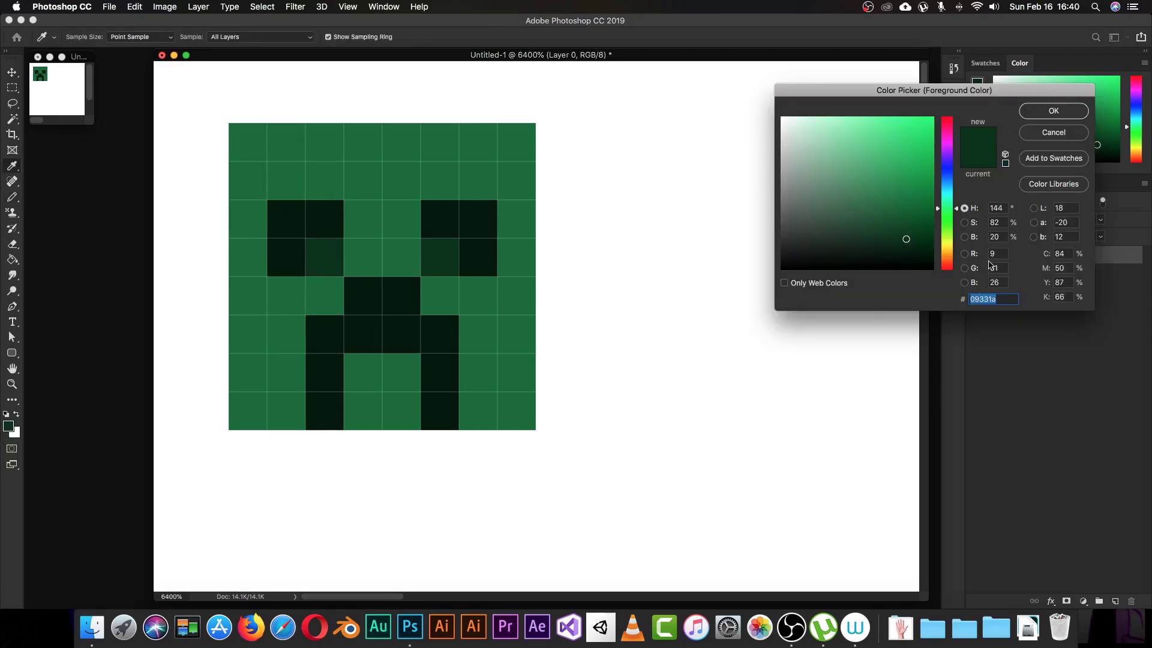
pyautogui.click(1001, 237)
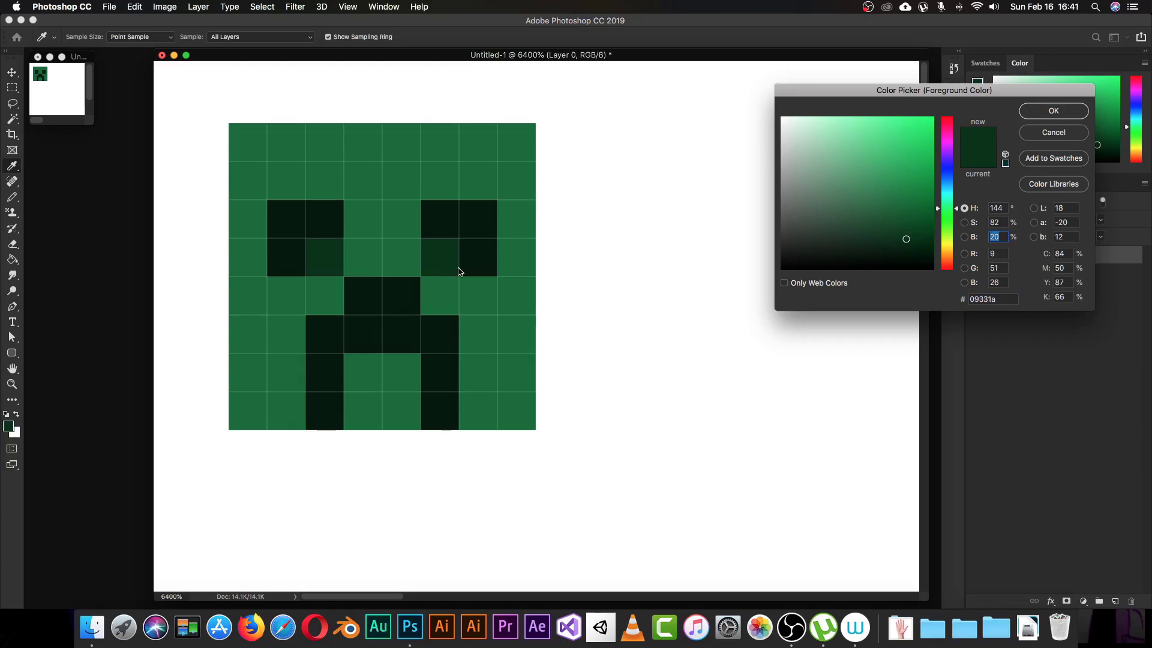
pyautogui.write('80')
pyautogui.press('Return')
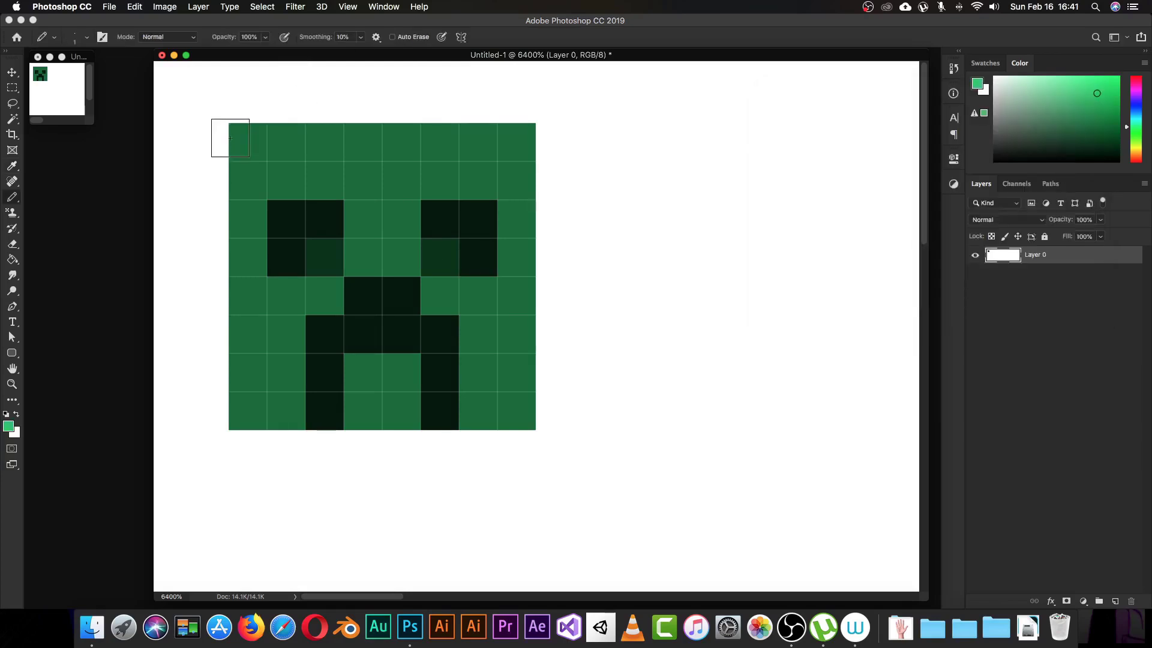
pyautogui.click(285, 142)
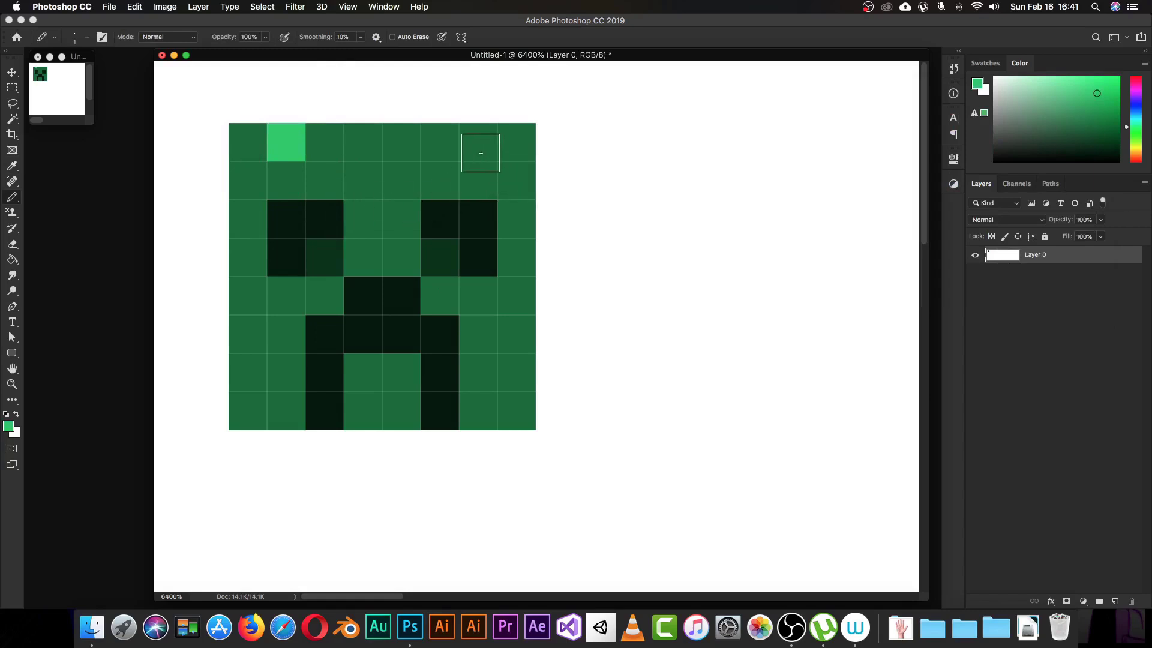
pyautogui.click(478, 144)
pyautogui.click(292, 297)
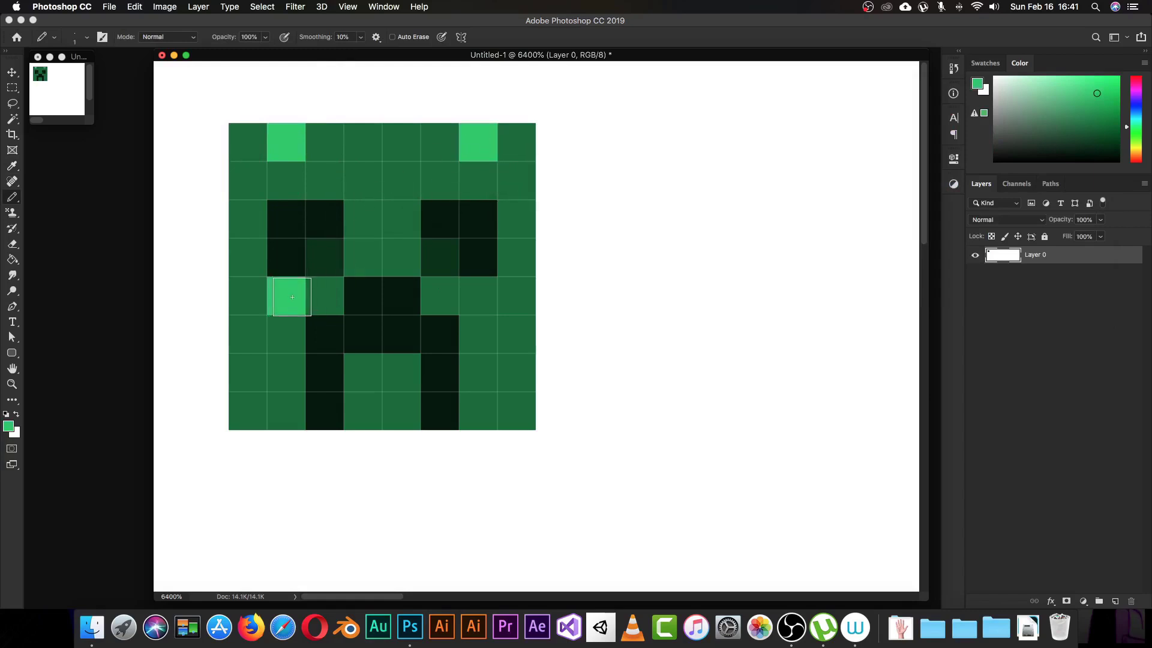
pyautogui.click(517, 335)
pyautogui.click(250, 399)
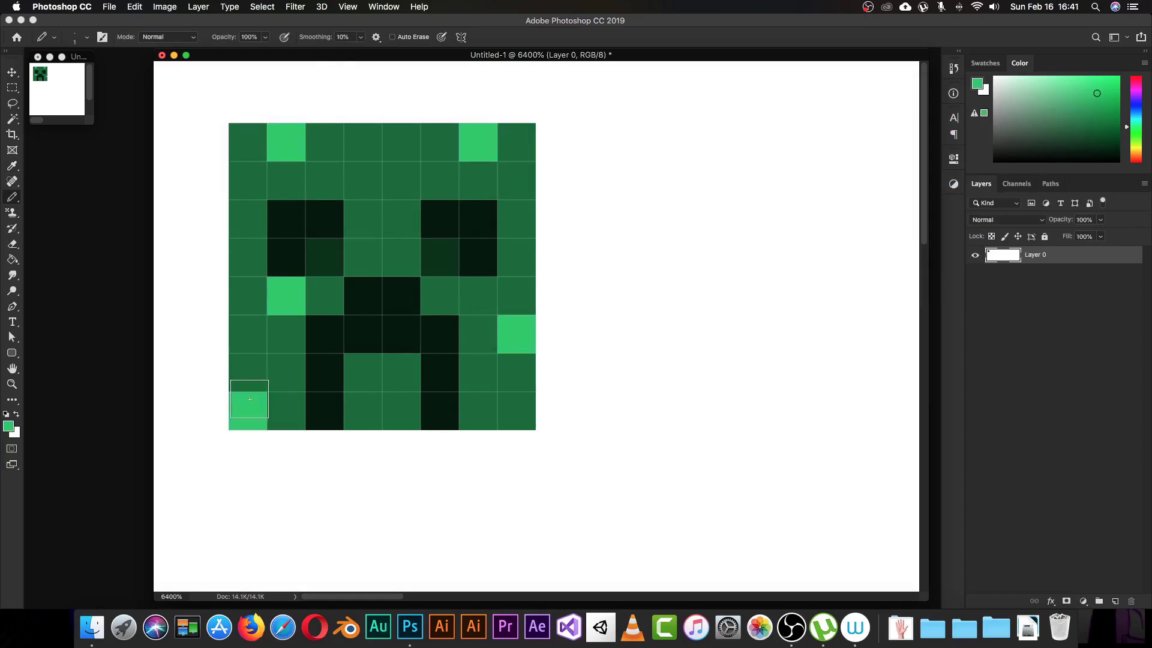
pyautogui.click(517, 398)
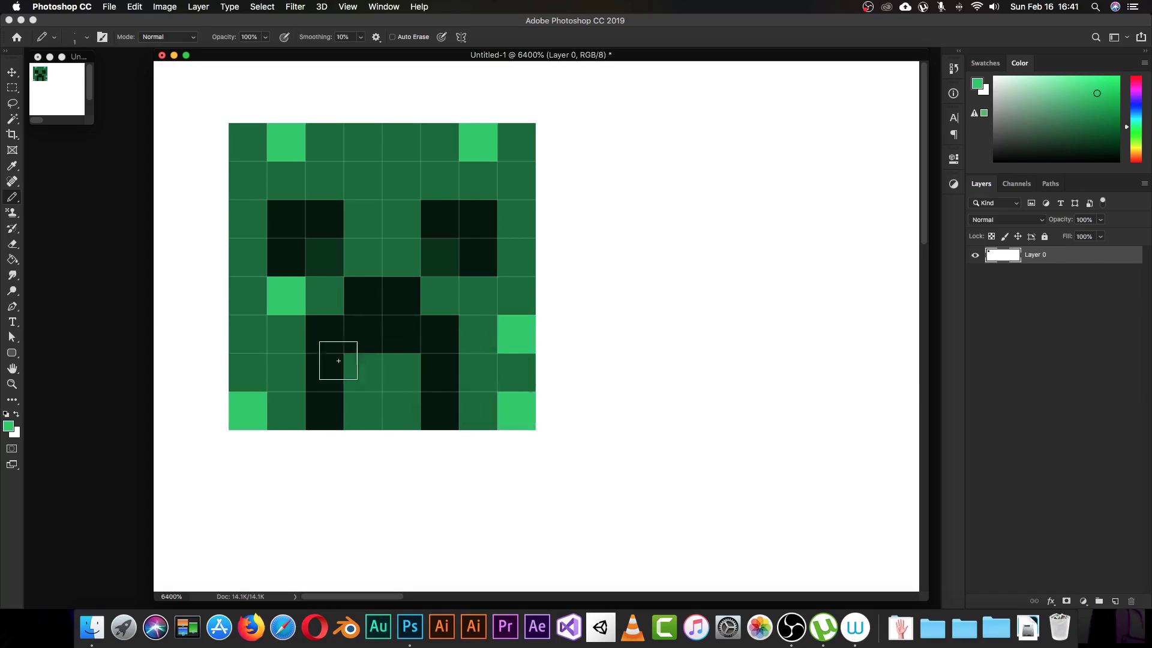
# Set the foreground colour's brightness to 60% and paint seven scattered medium green pixels across the face
pyautogui.click(8, 427)
pyautogui.doubleClick(995, 238)
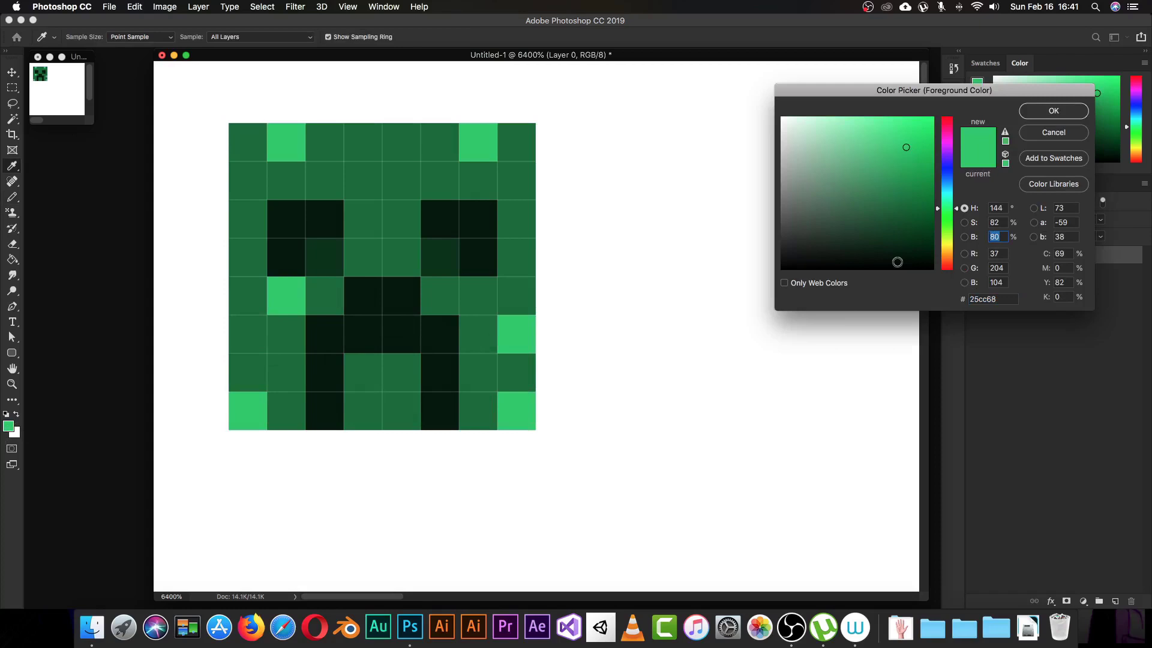
pyautogui.write('60')
pyautogui.press('Return')
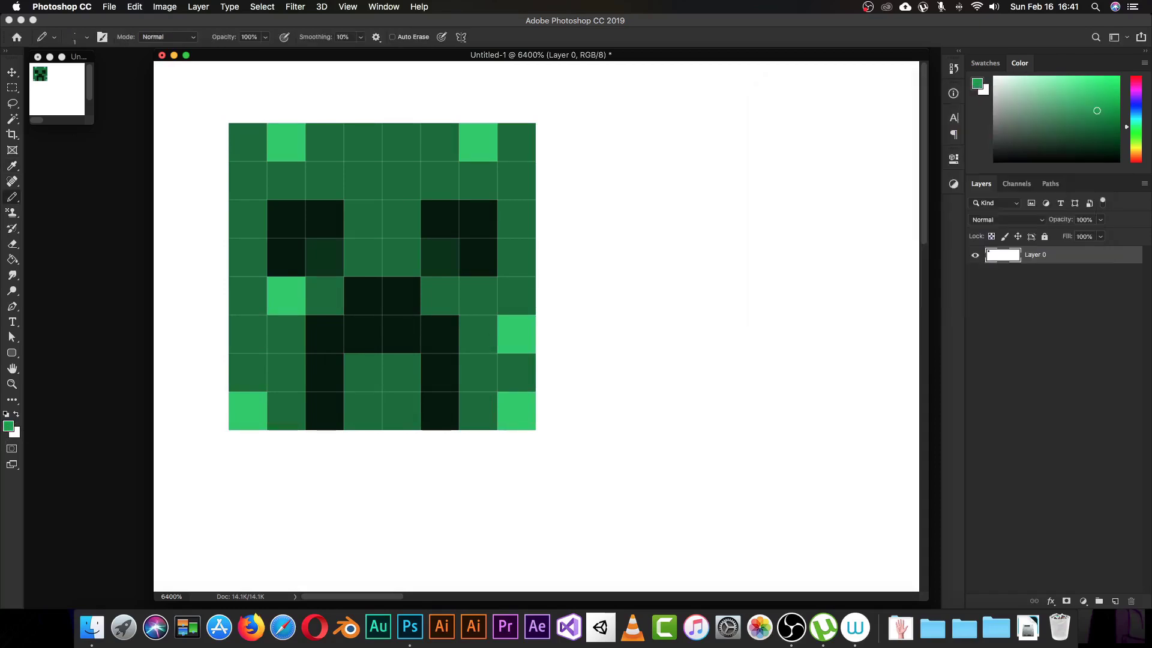
pyautogui.click(325, 143)
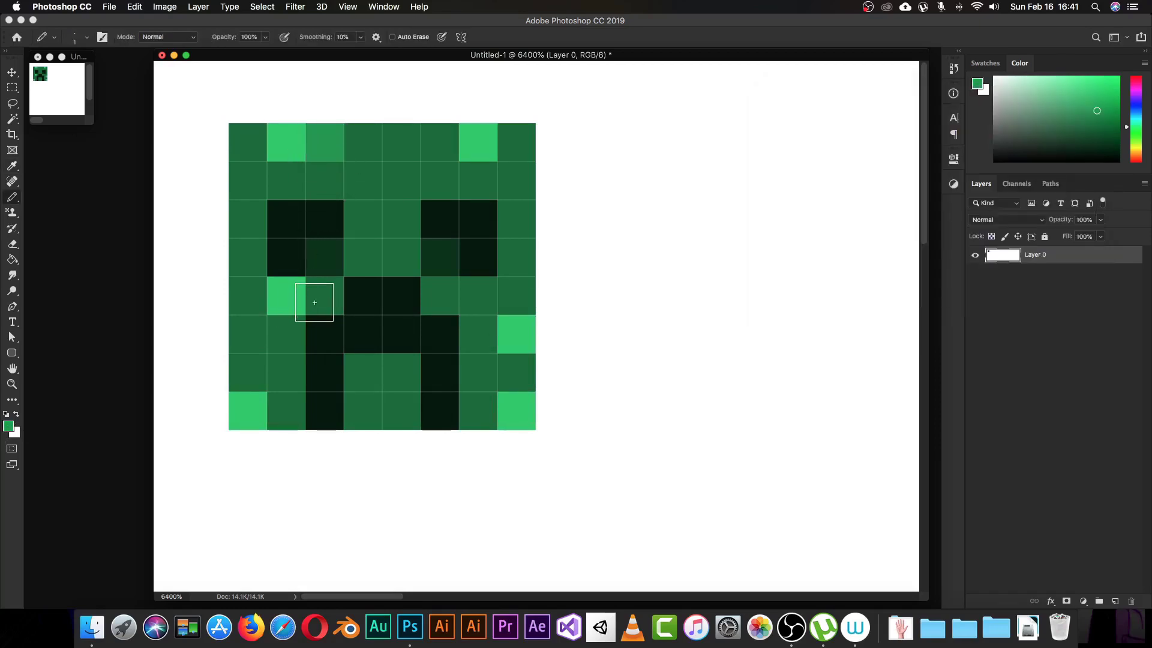
pyautogui.click(322, 296)
pyautogui.click(517, 373)
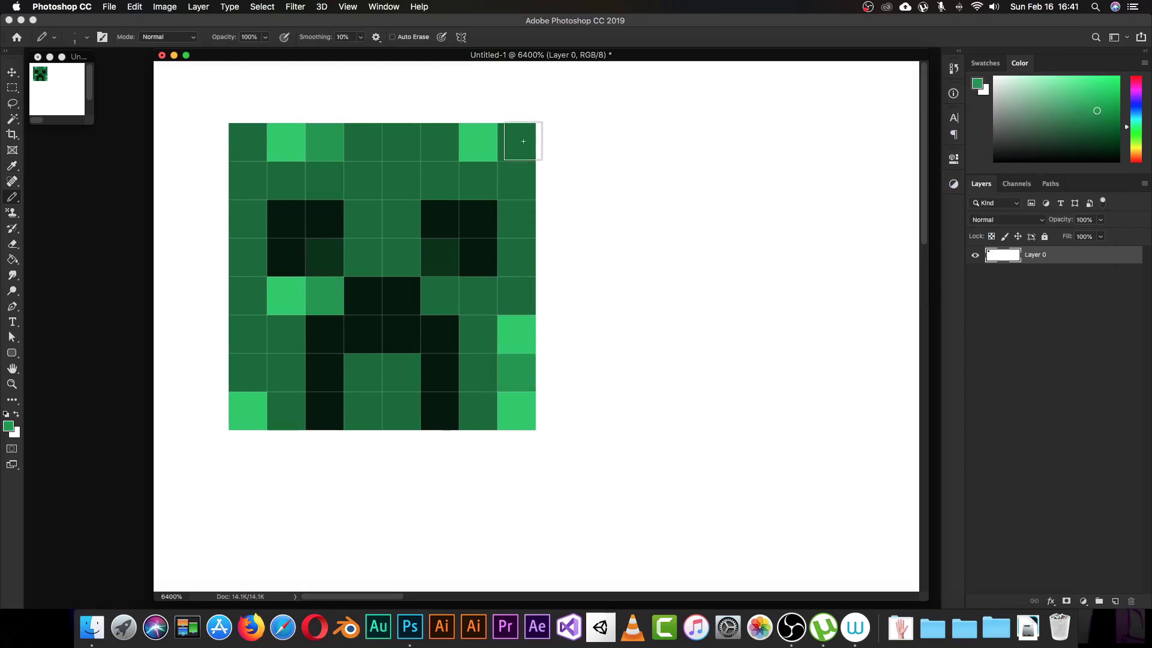
pyautogui.click(517, 142)
pyautogui.click(363, 180)
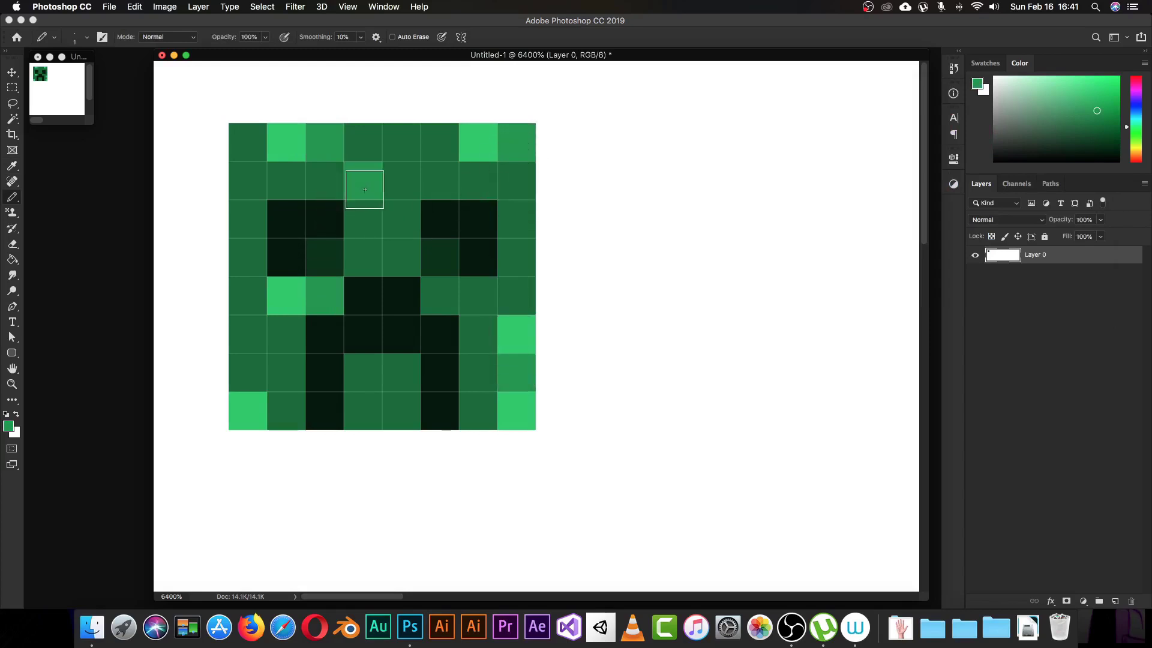
pyautogui.click(247, 335)
pyautogui.click(440, 296)
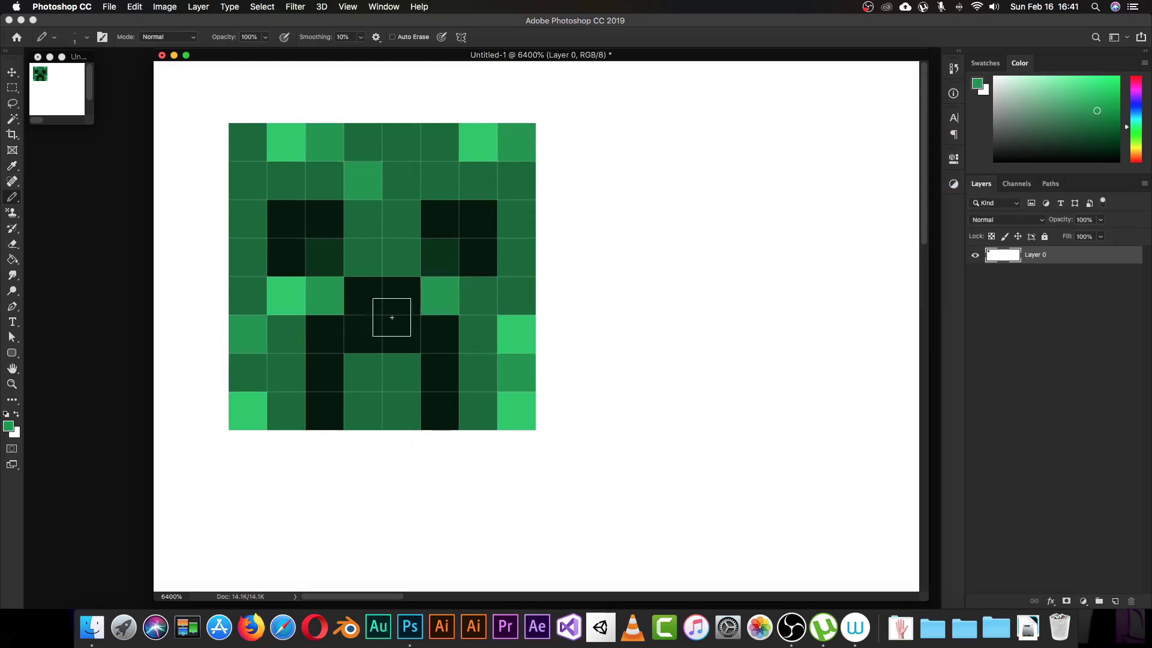
# Set the foreground colour's brightness to 40% and paint scattered darker green pixels, including the face's upper-left corner
pyautogui.click(9, 426)
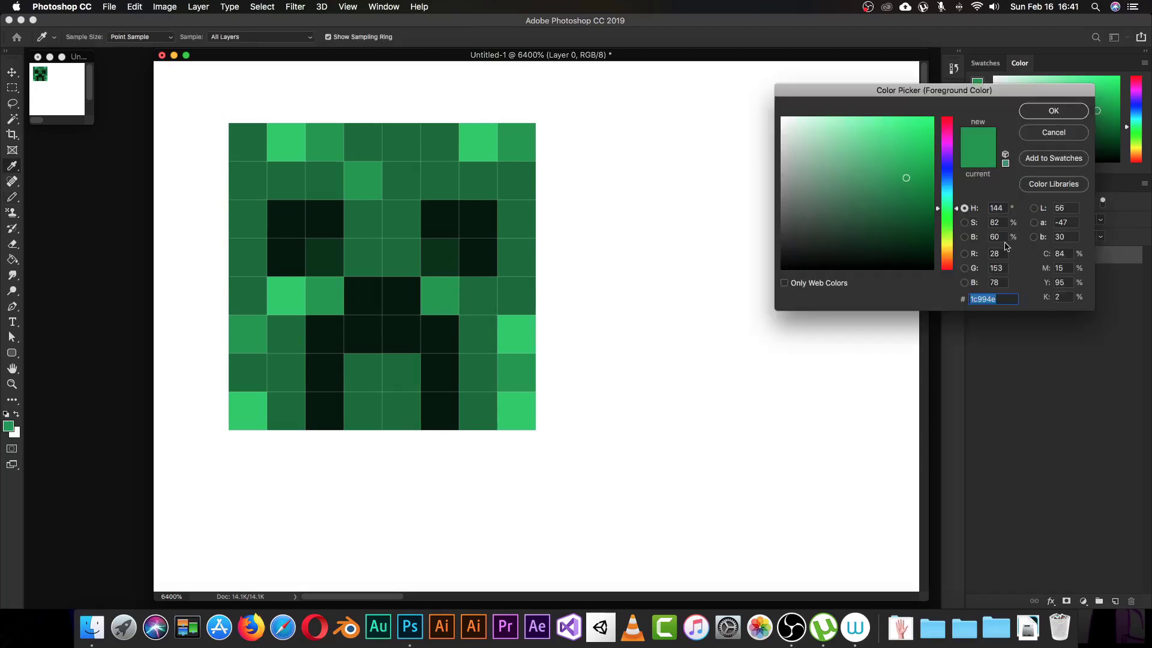
pyautogui.write('40')
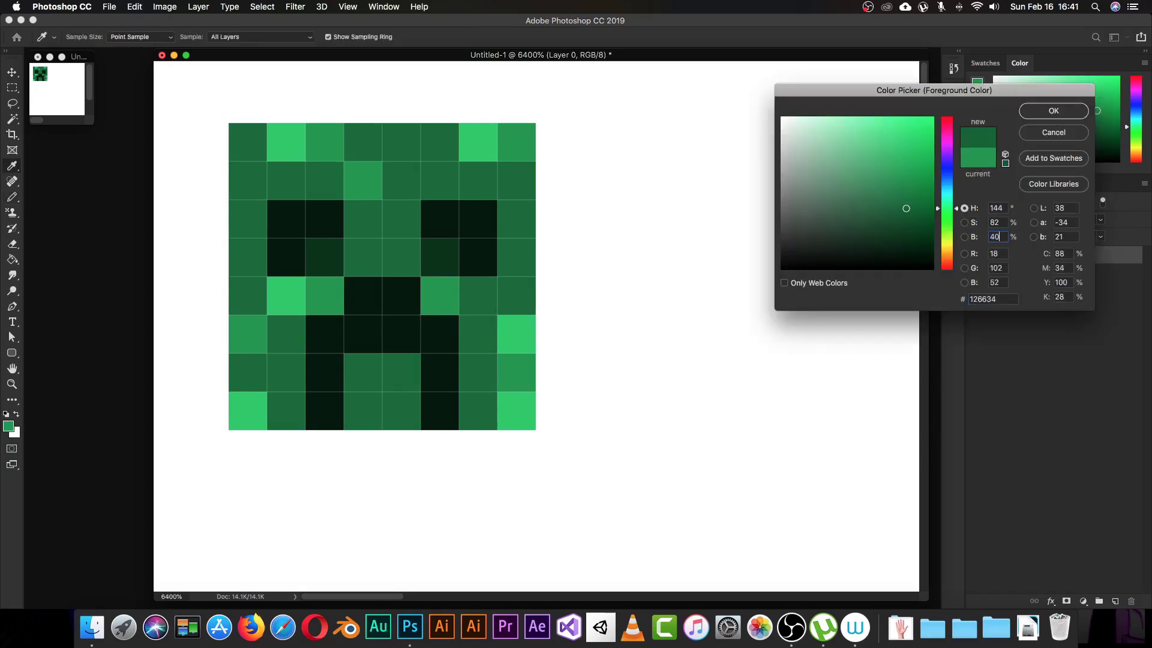
pyautogui.press('Return')
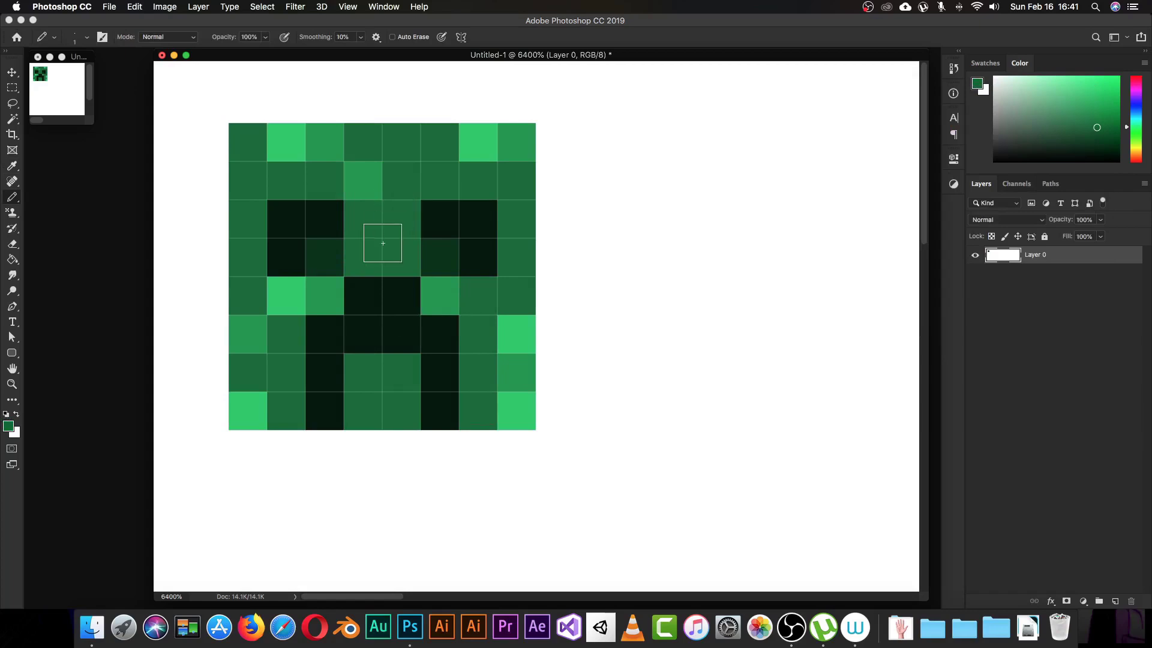
pyautogui.click(285, 181)
pyautogui.click(253, 156)
pyautogui.click(247, 299)
# Sample the mouth's near-black colour and fill the two middle pixels in the face's seventh row with it
pyautogui.keyDown('alt'); pyautogui.click(386, 314); pyautogui.keyUp('alt')
pyautogui.click(381, 376)
pyautogui.click(401, 372)
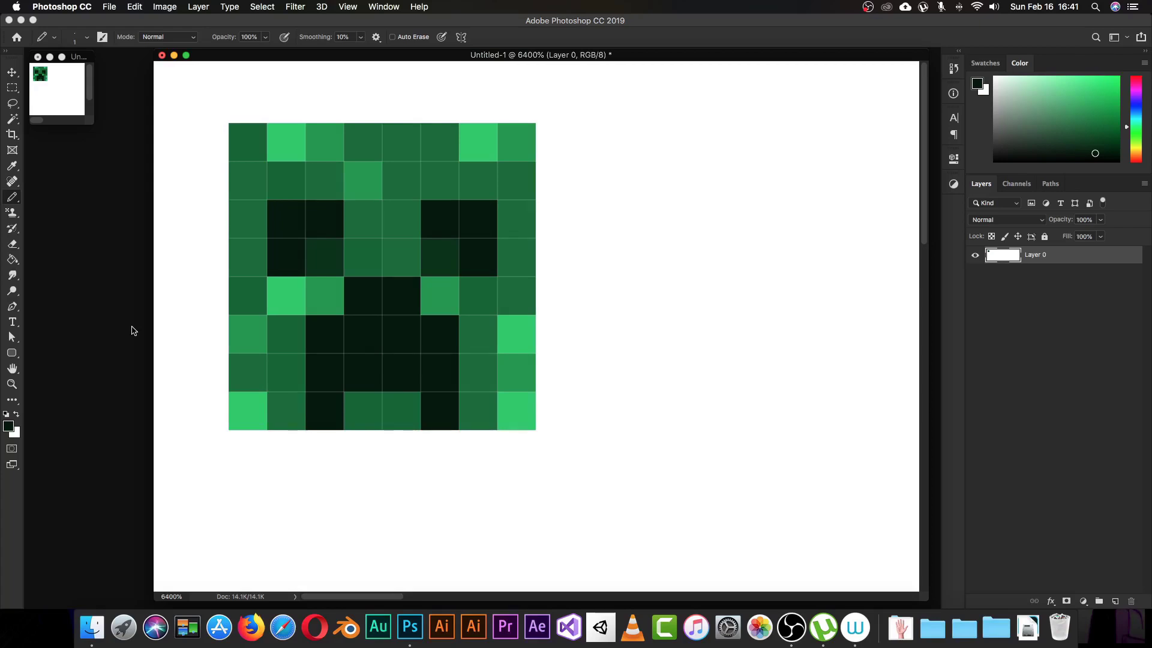
pyautogui.click(247, 181)
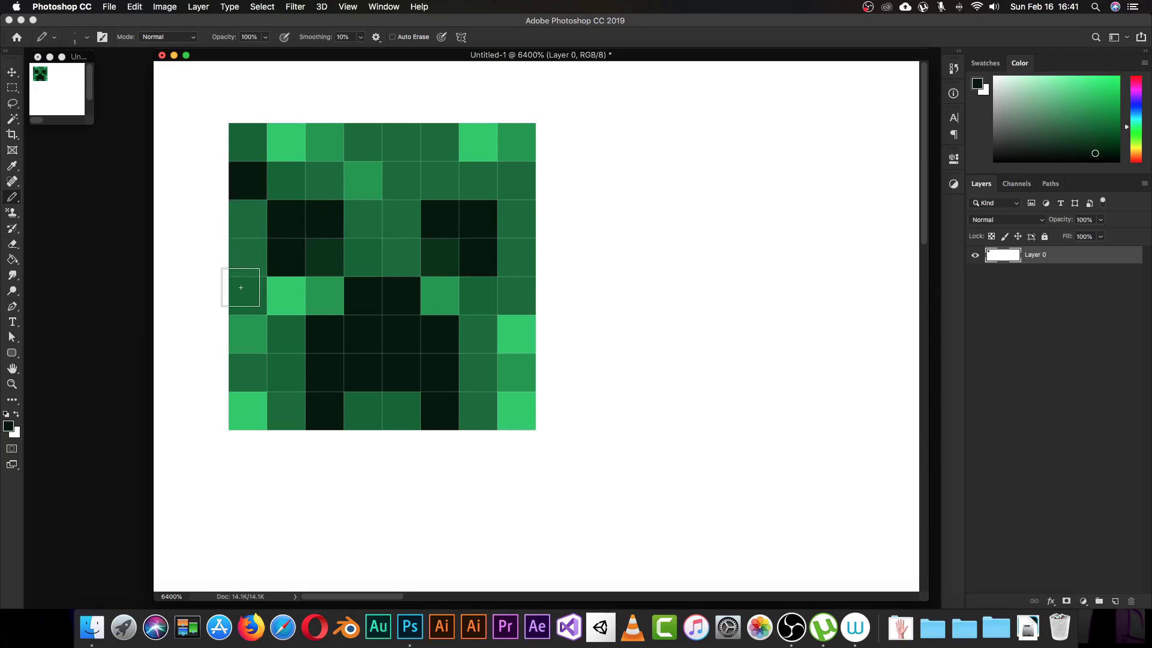
pyautogui.press('super+z')
pyautogui.press('i')
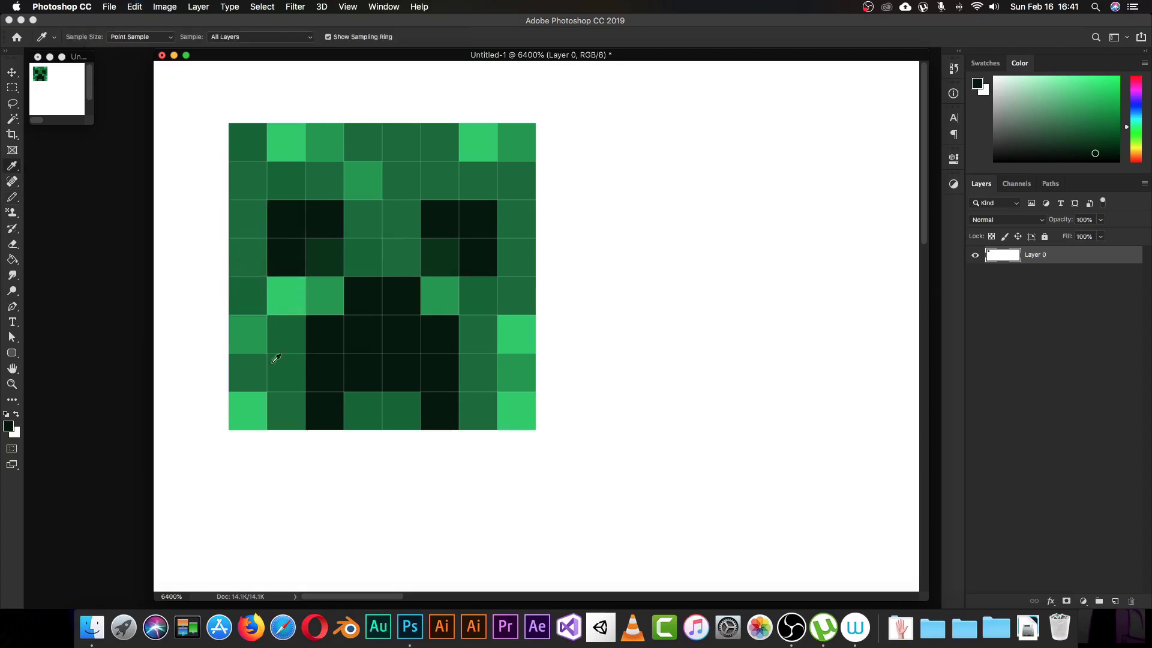
pyautogui.press('b')
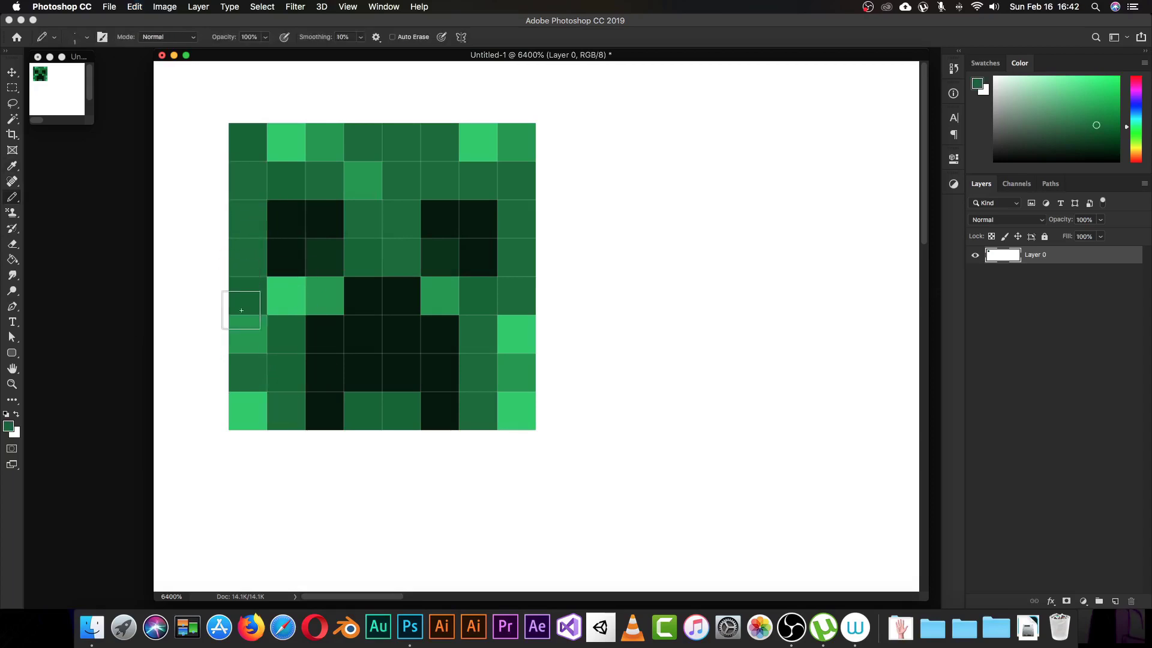
# Sample the dark green eye pixel, set its brightness to 30%, and paint scattered shadow pixels in the face's side columns and fifth column
pyautogui.press('i')
pyautogui.press('b')
pyautogui.click(329, 256)
pyautogui.click(10, 426)
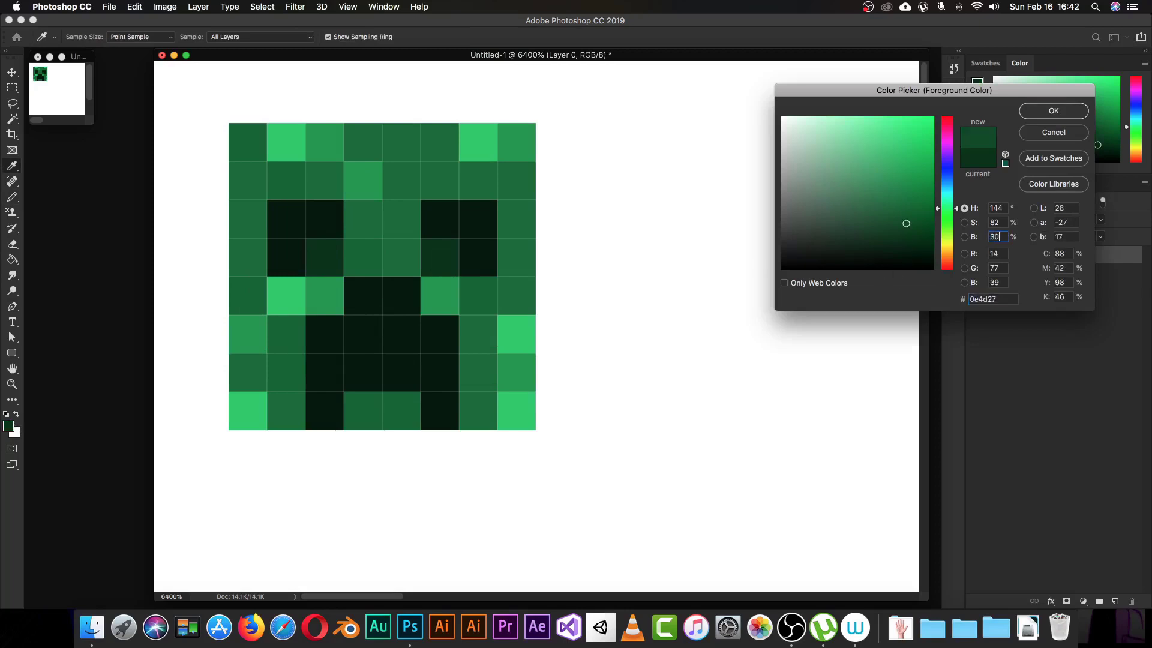
pyautogui.press('Return')
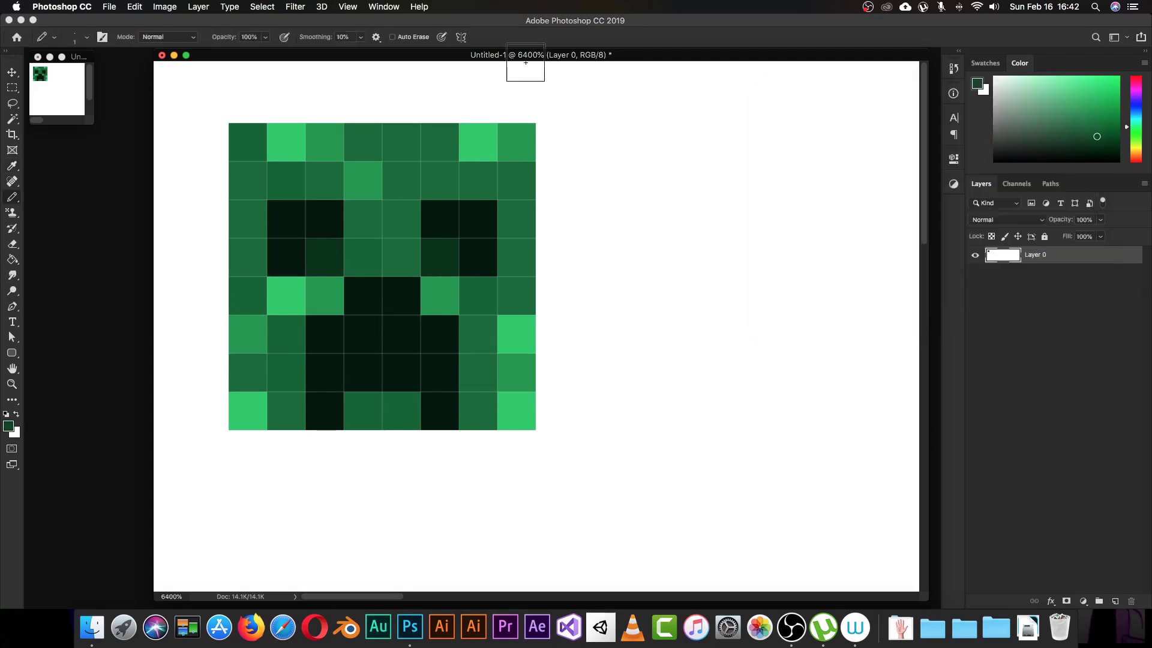
pyautogui.click(515, 258)
pyautogui.click(478, 296)
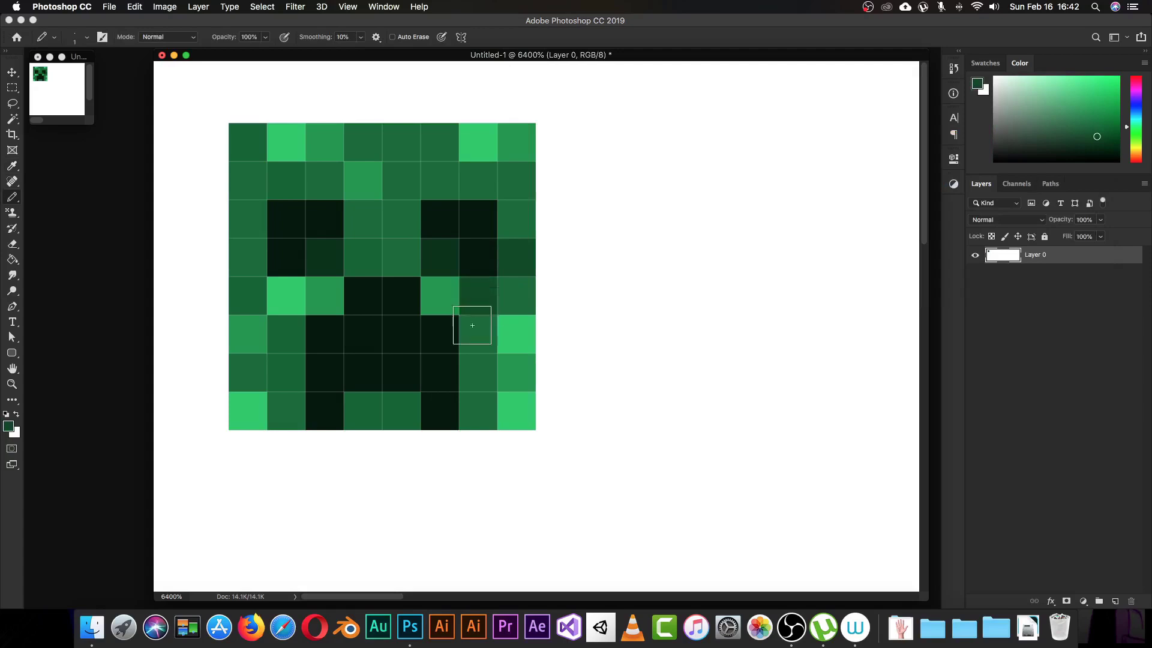
pyautogui.click(249, 264)
pyautogui.click(401, 146)
pyautogui.click(401, 218)
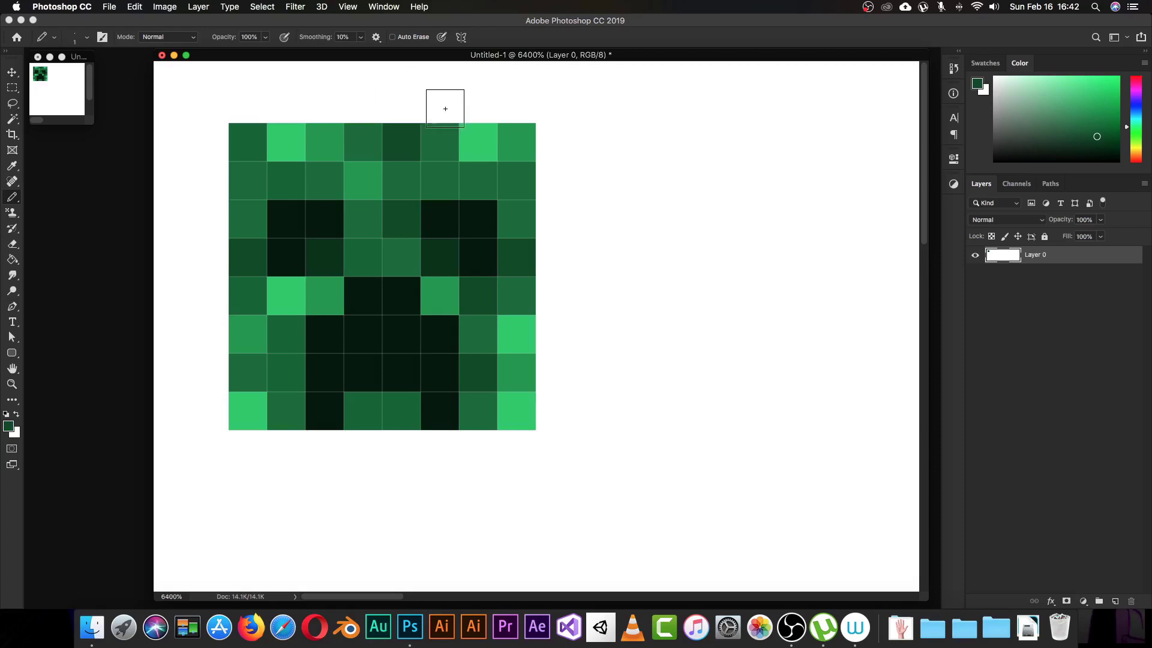
# Select the whole Creeper face with the Rectangular Marquee, copy it to a new layer, and hide that copy
pyautogui.moveTo(415, 307); pyautogui.dragTo(423, 332)
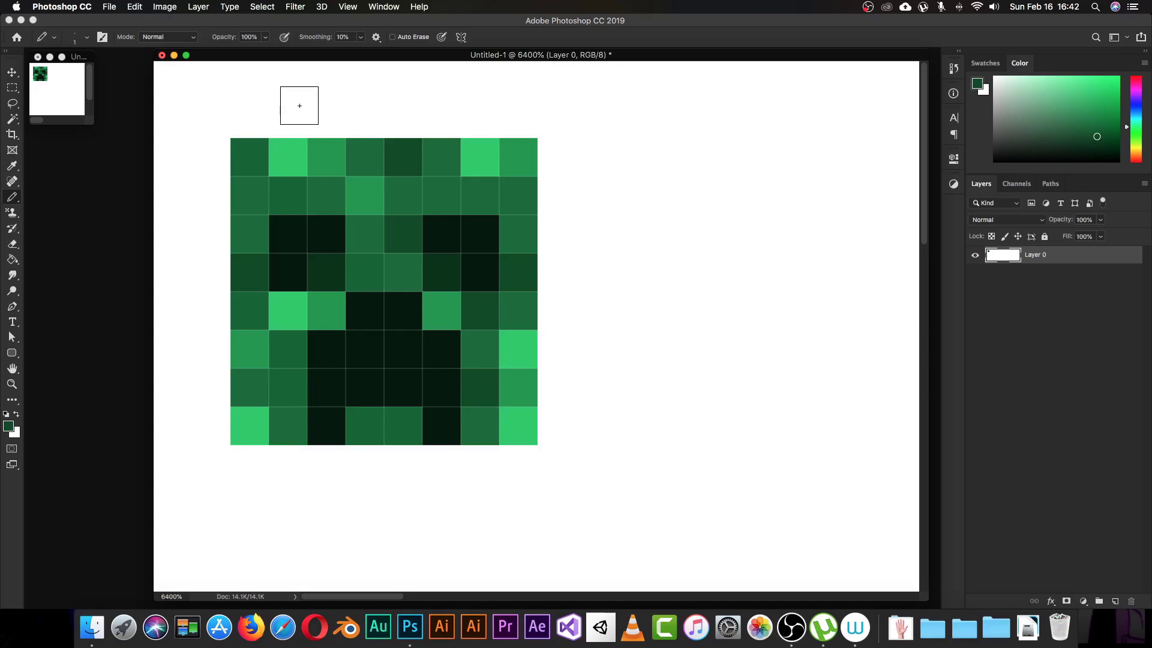
pyautogui.press('m')
pyautogui.moveTo(233, 142); pyautogui.dragTo(524, 427)
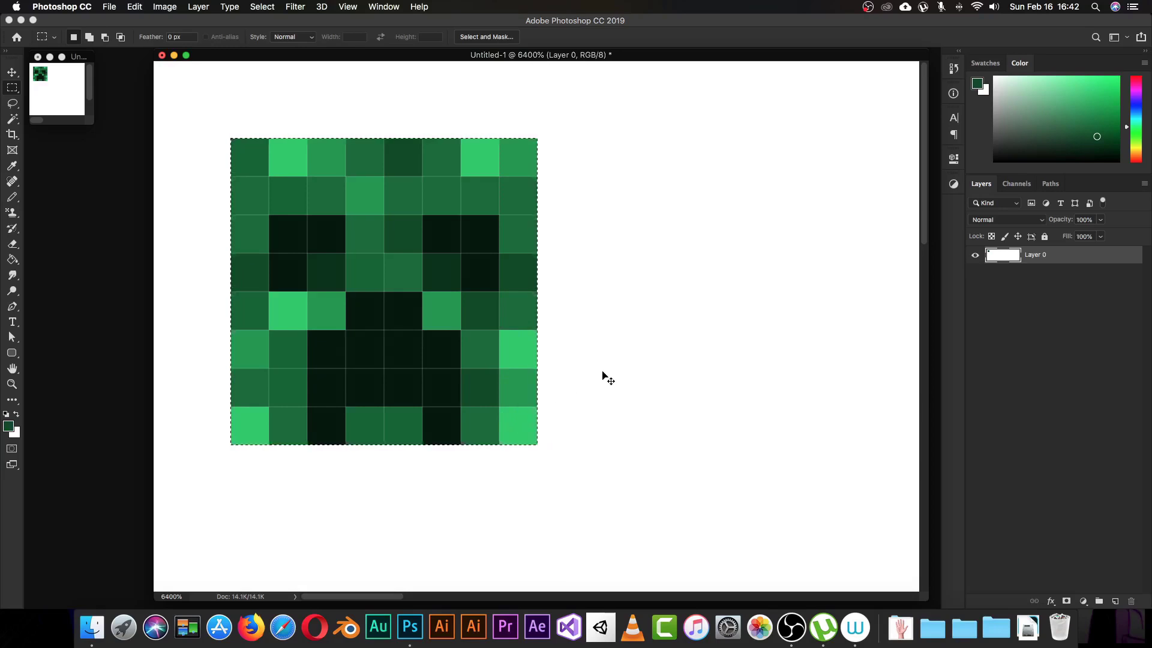
pyautogui.press('super+j')
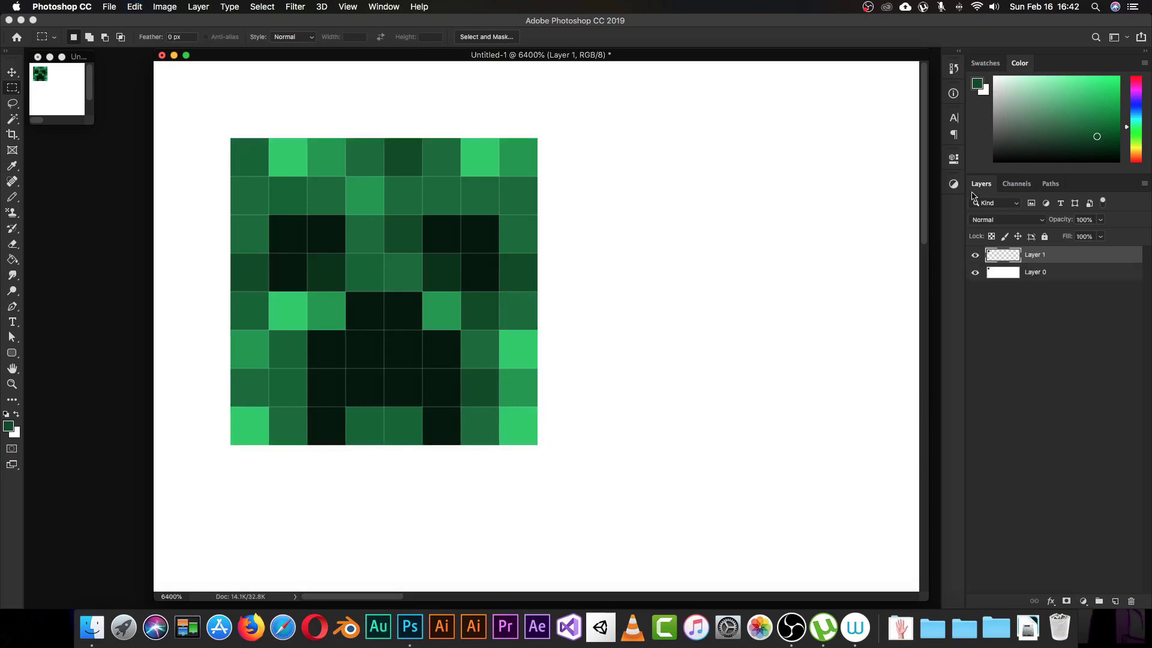
pyautogui.click(975, 256)
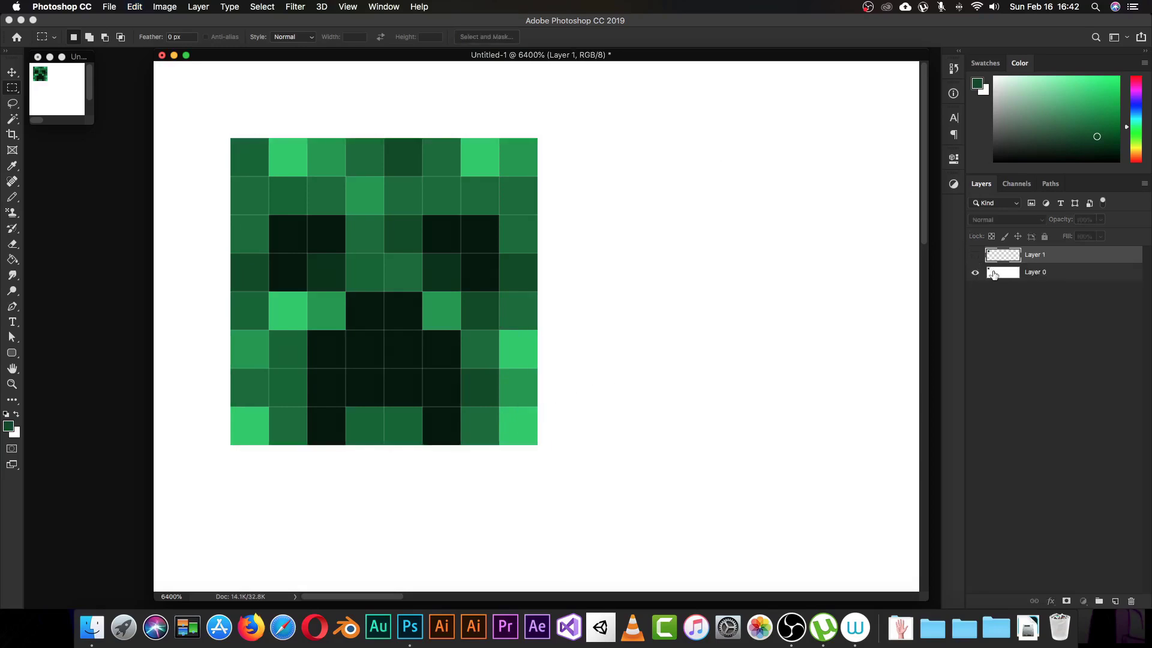
# On Layer 0, marquee a rectangle around the face and fill the face's pixels with sampled white using the Paint Bucket
pyautogui.click(994, 274)
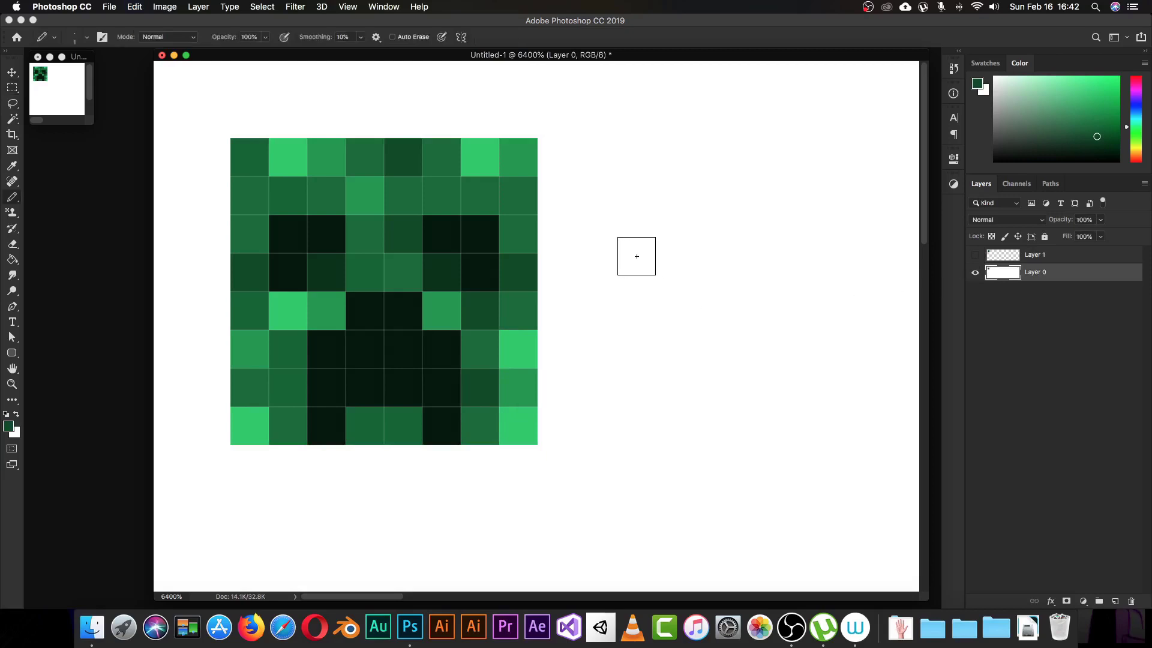
pyautogui.press('i')
pyautogui.click(633, 252)
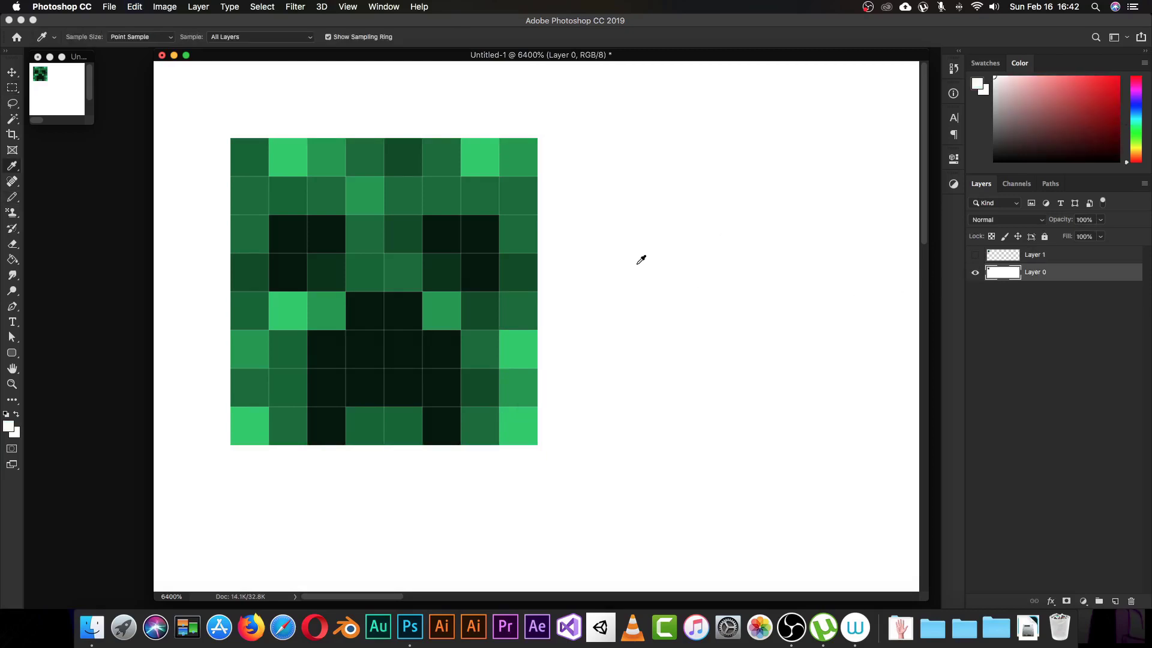
pyautogui.press('m')
pyautogui.moveTo(192, 99); pyautogui.dragTo(576, 484)
pyautogui.press('g')
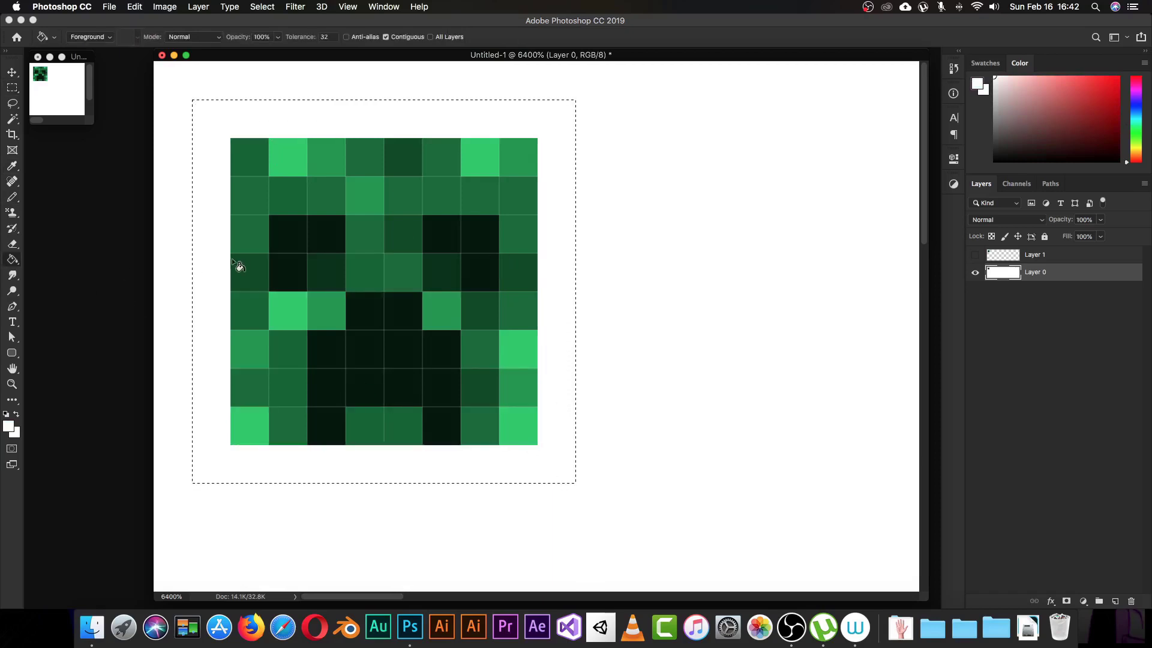
pyautogui.click(384, 307)
pyautogui.click(240, 150)
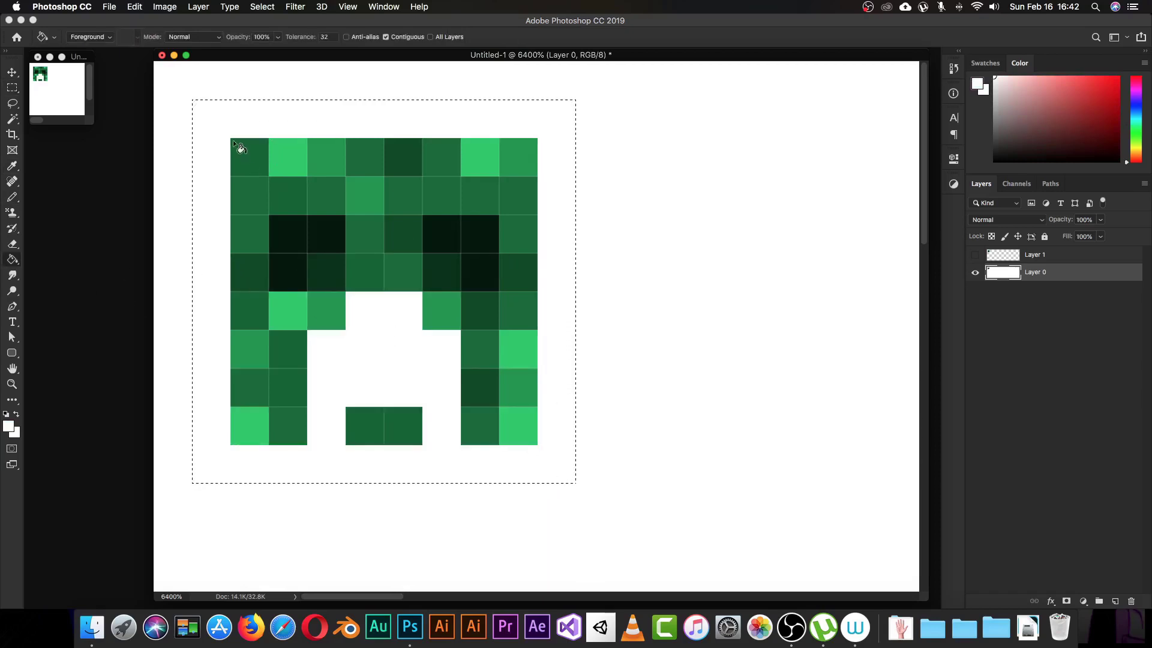
pyautogui.click(244, 160)
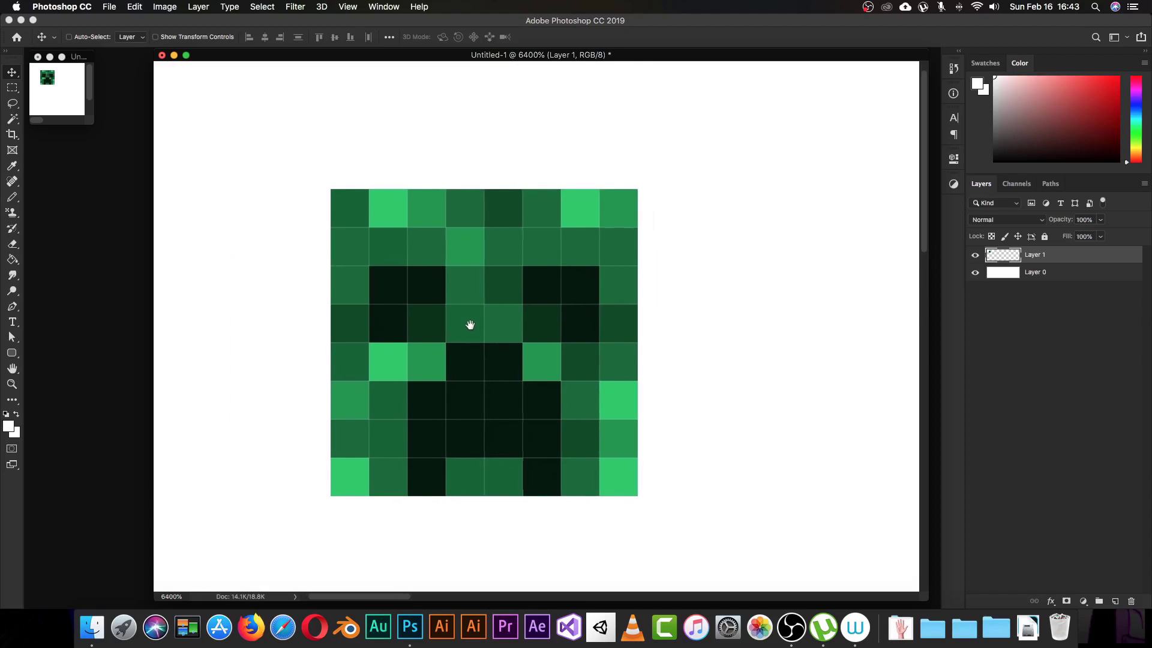
# Sample the light green of the second pixel in the face's first row as the foreground colour
pyautogui.moveTo(471, 324); pyautogui.dragTo(463, 305)
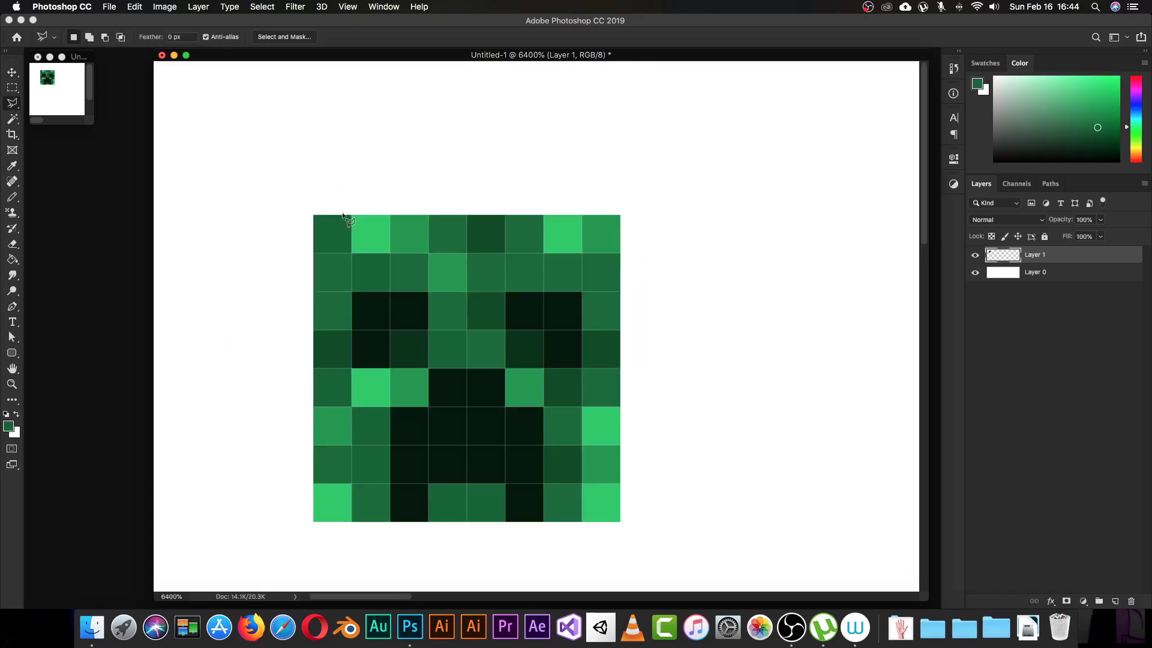
pyautogui.press('b')
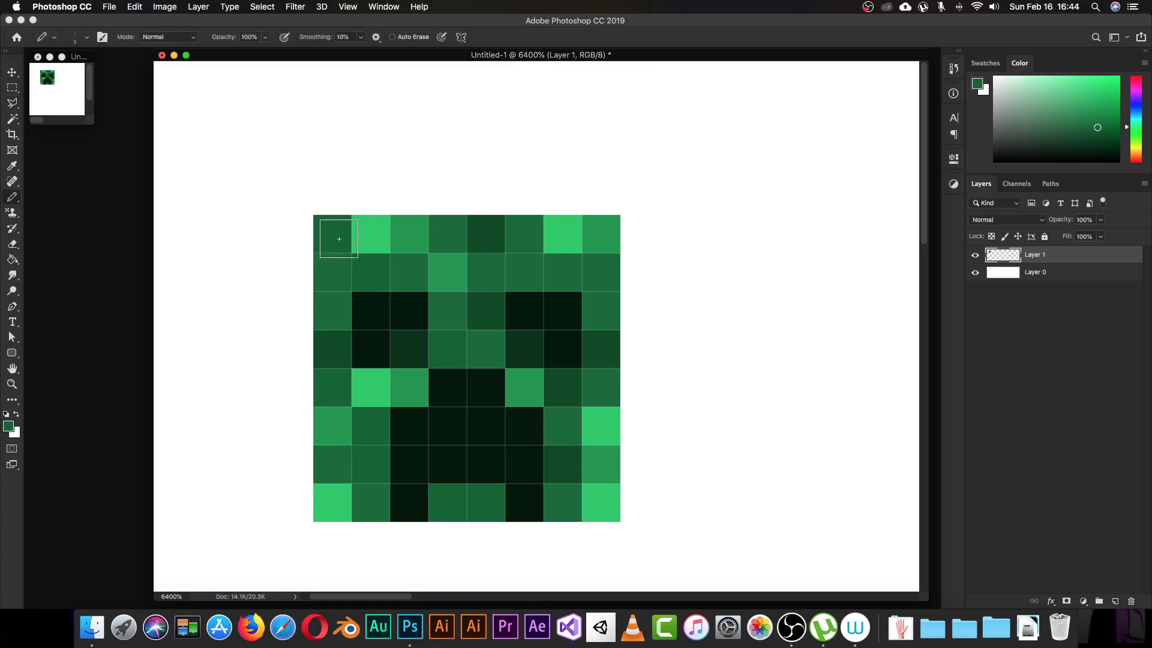
pyautogui.press('i')
pyautogui.click(373, 237)
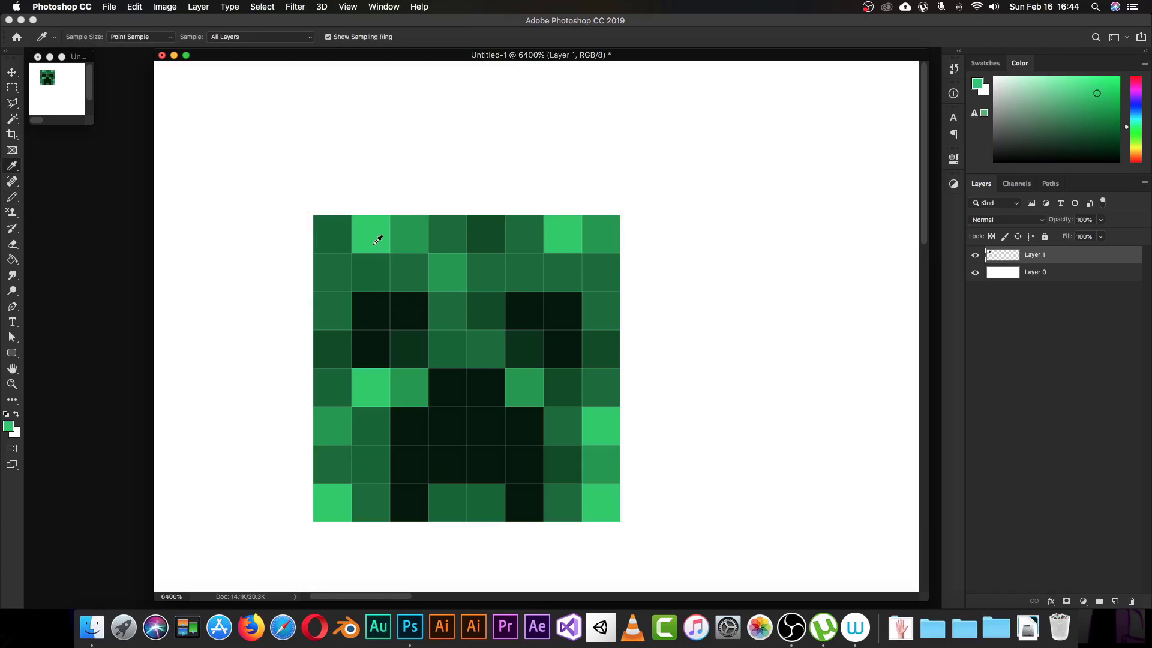
# Set the foreground green's brightness to 90% and pencil two pixels directly above the face's first two columns
pyautogui.press('b')
pyautogui.click(12, 429)
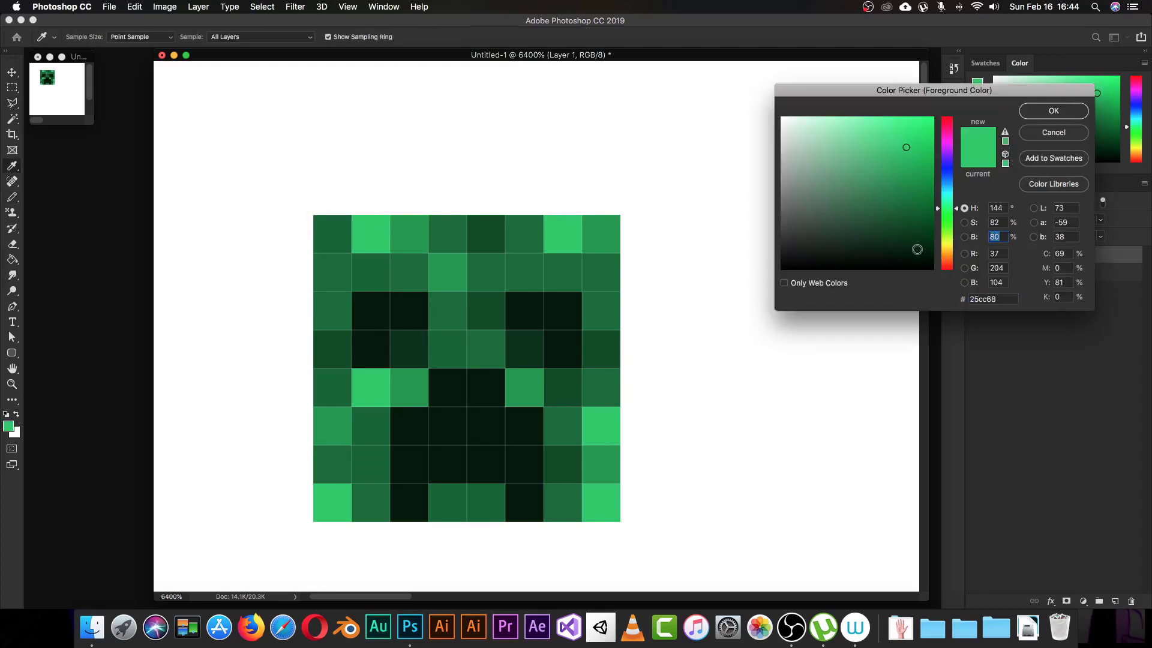
pyautogui.write('90')
pyautogui.press('Return')
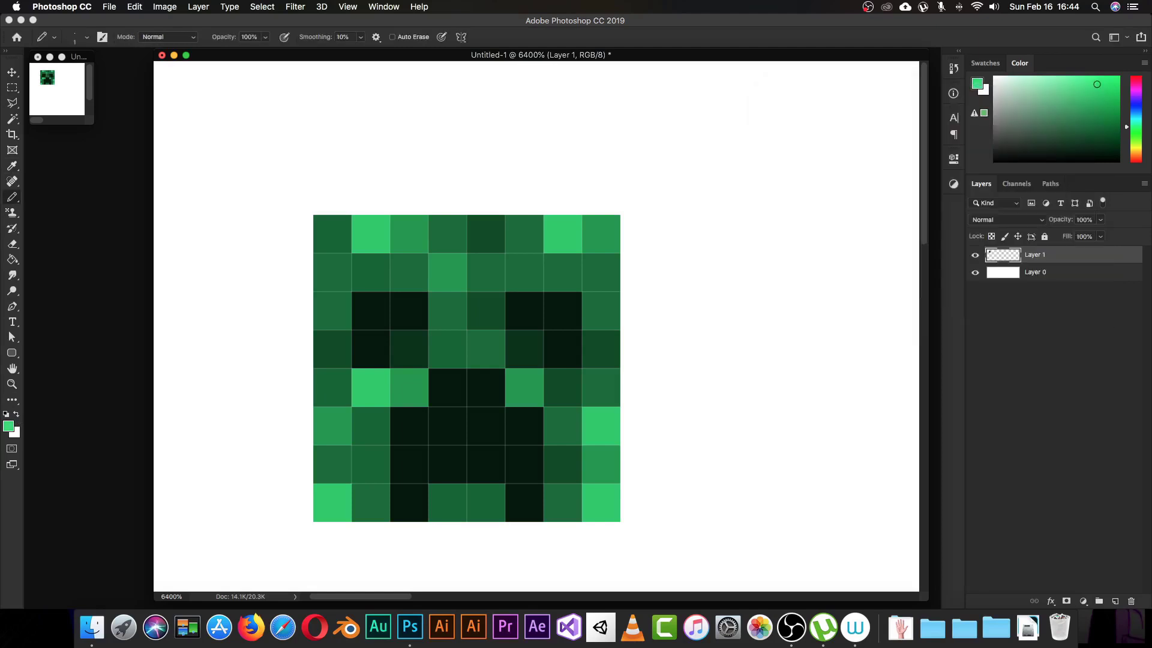
pyautogui.click(333, 196)
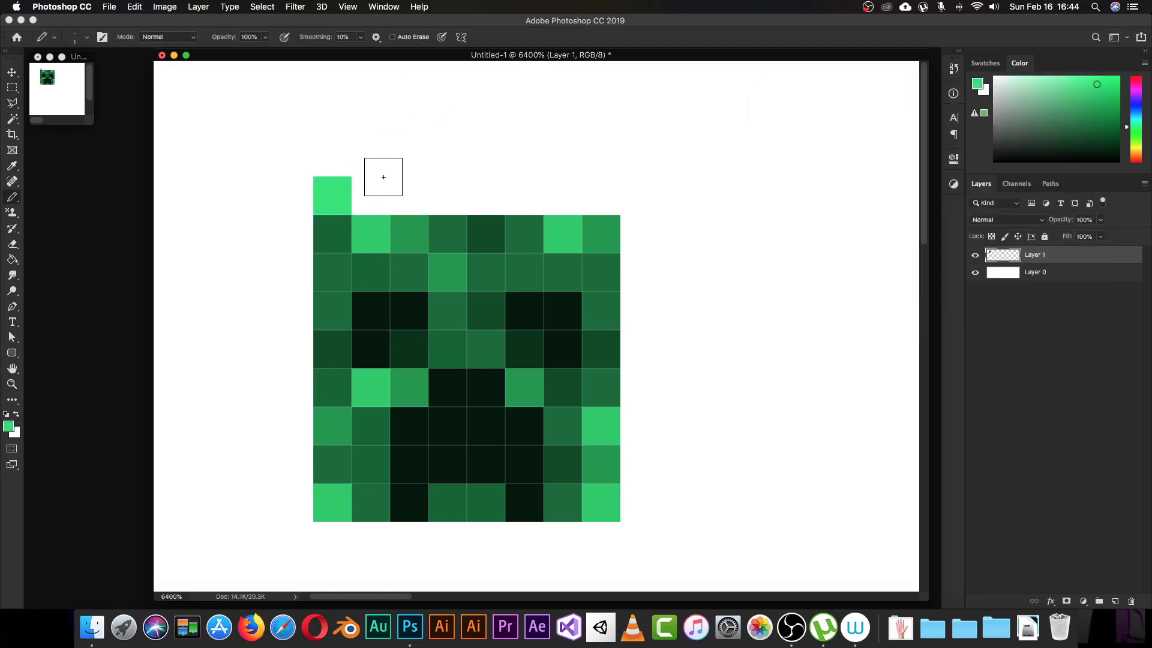
pyautogui.click(371, 193)
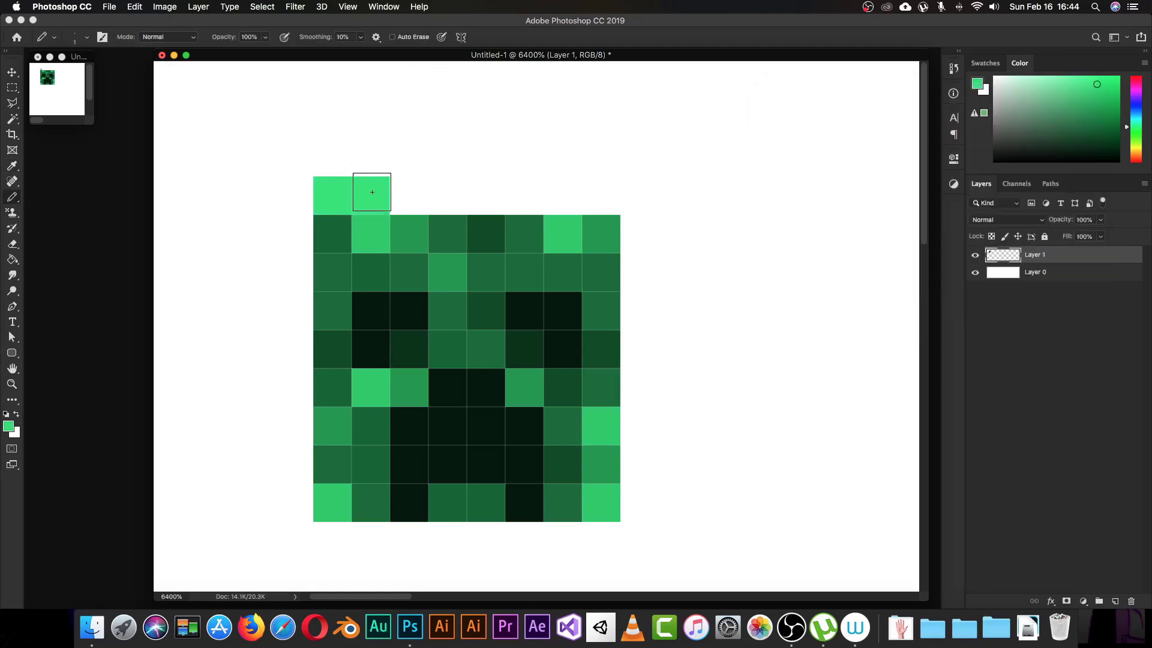
# Paint a six-pixel row two rows above the face over columns two to seven, and complete the row directly above the face
pyautogui.click(381, 156)
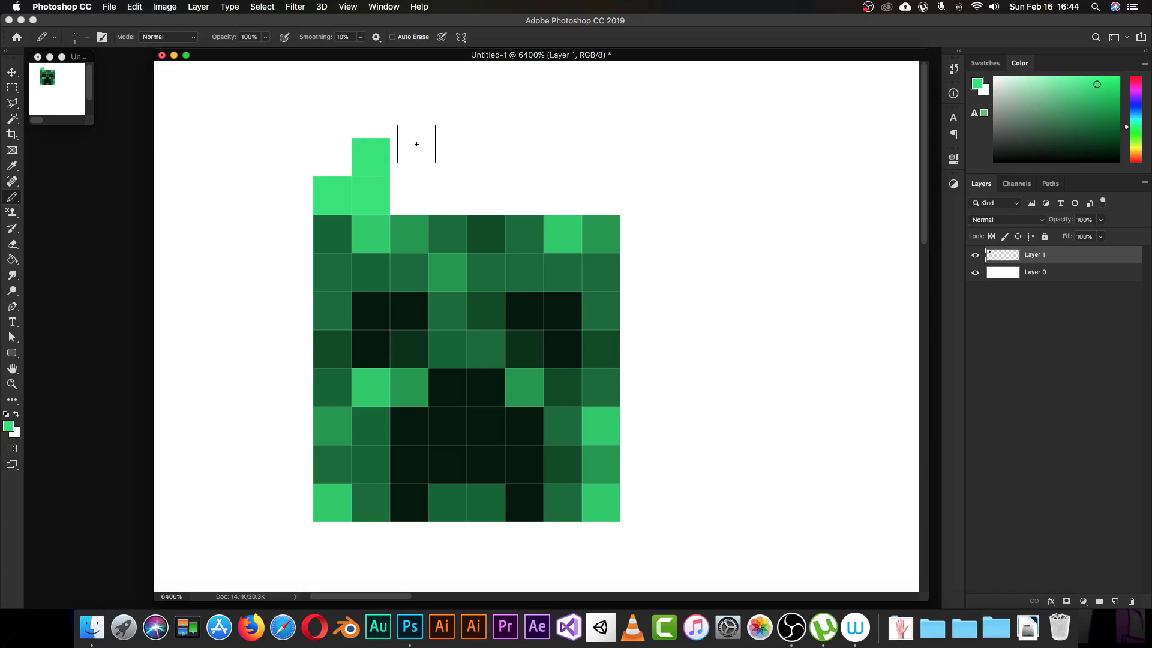
pyautogui.click(416, 144)
pyautogui.click(460, 154)
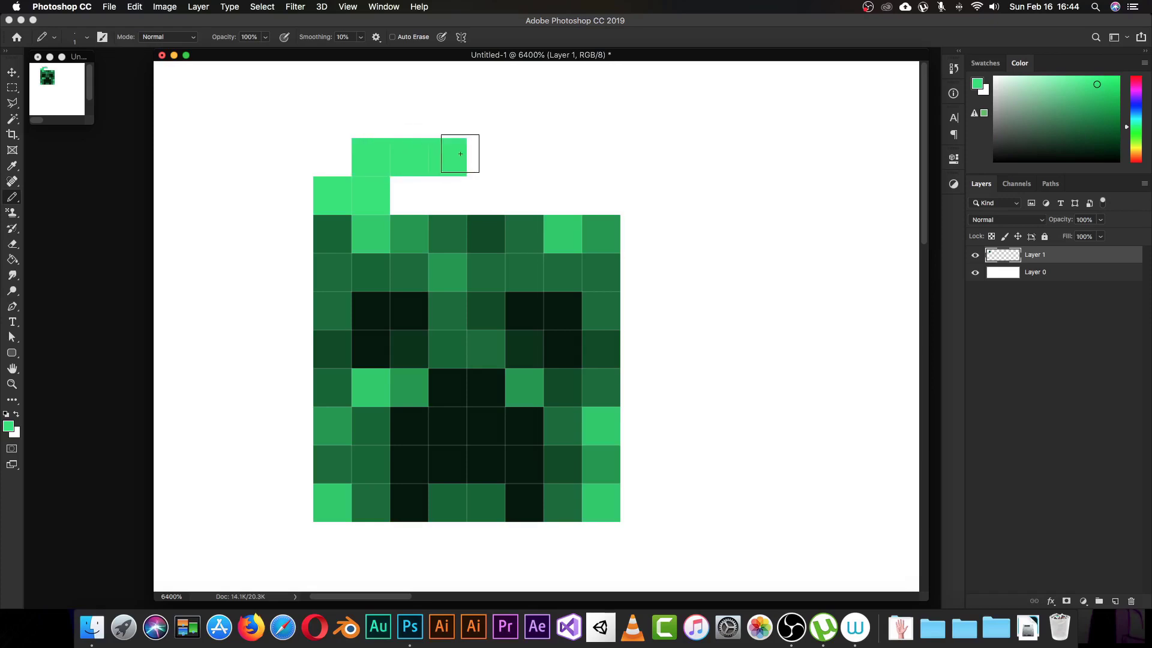
pyautogui.click(497, 157)
pyautogui.click(531, 157)
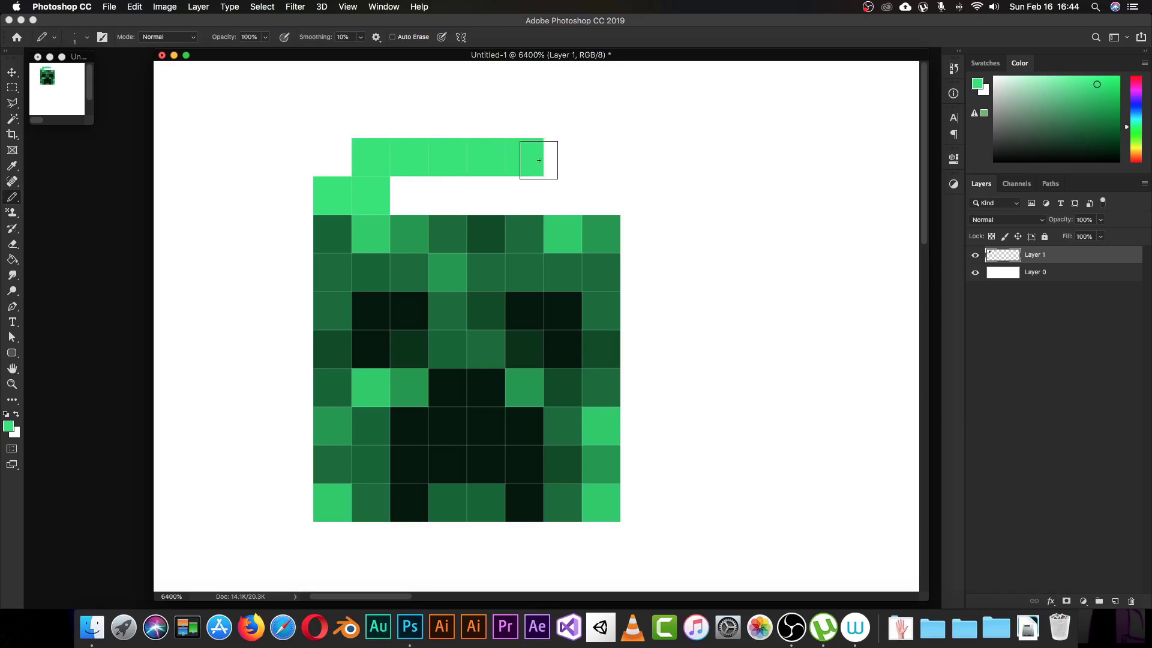
pyautogui.click(571, 157)
pyautogui.click(420, 189)
pyautogui.moveTo(421, 190); pyautogui.dragTo(565, 189)
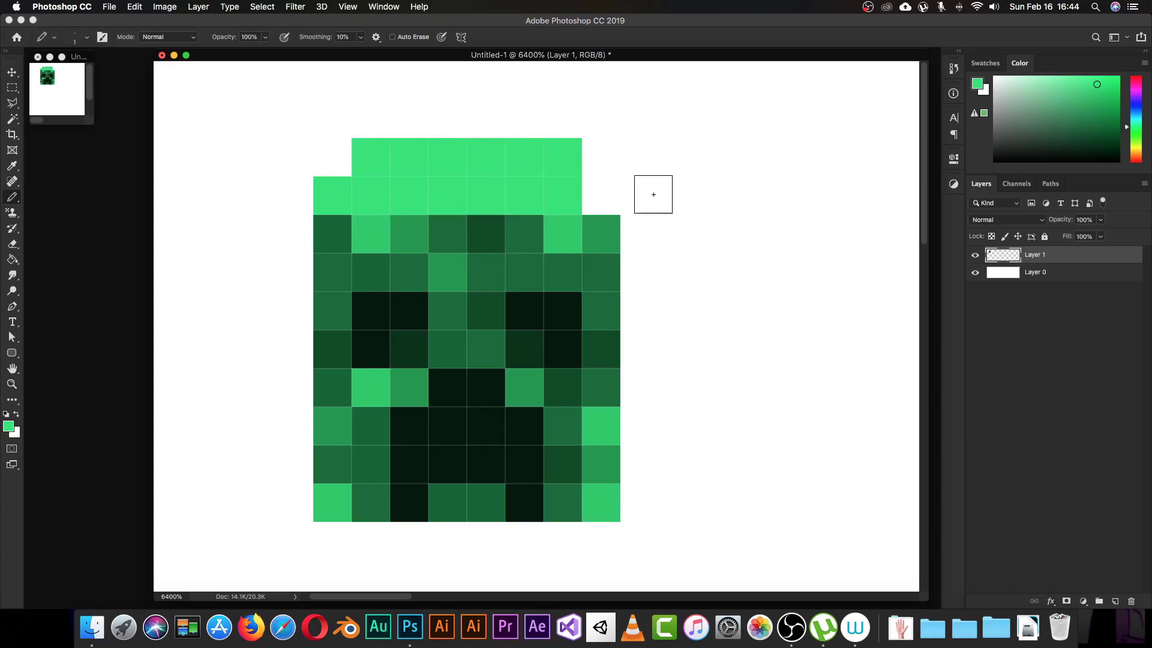
pyautogui.click(608, 195)
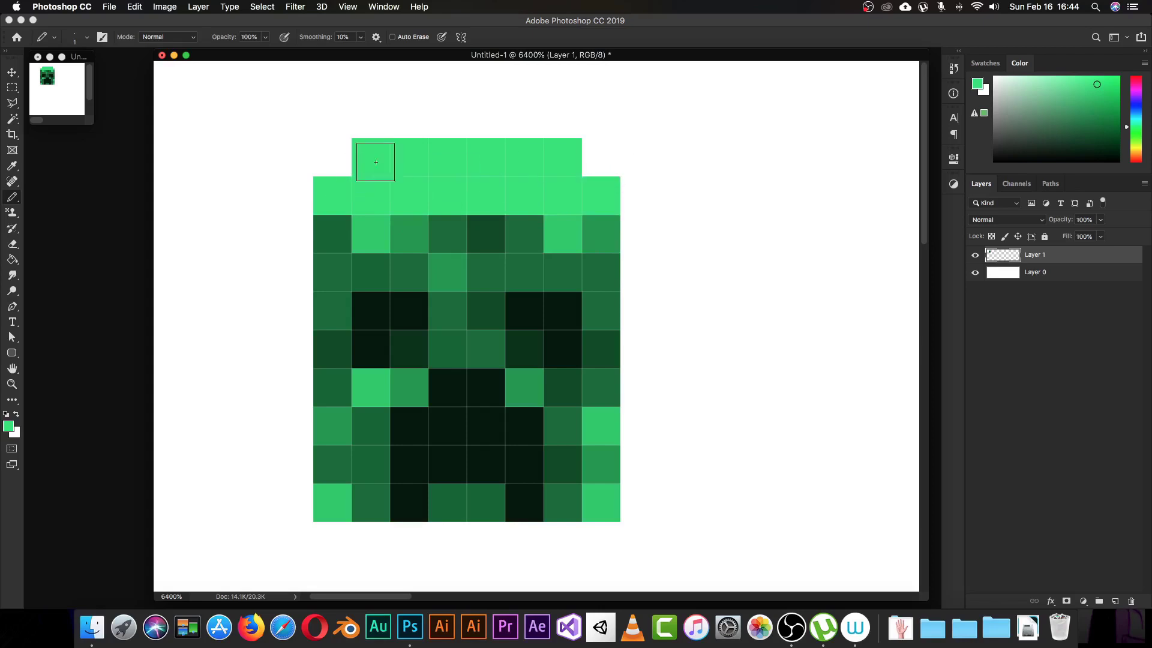
# Paint a third light green row from column three to two pixels beyond the face, and extend the second row to column nine
pyautogui.click(414, 120)
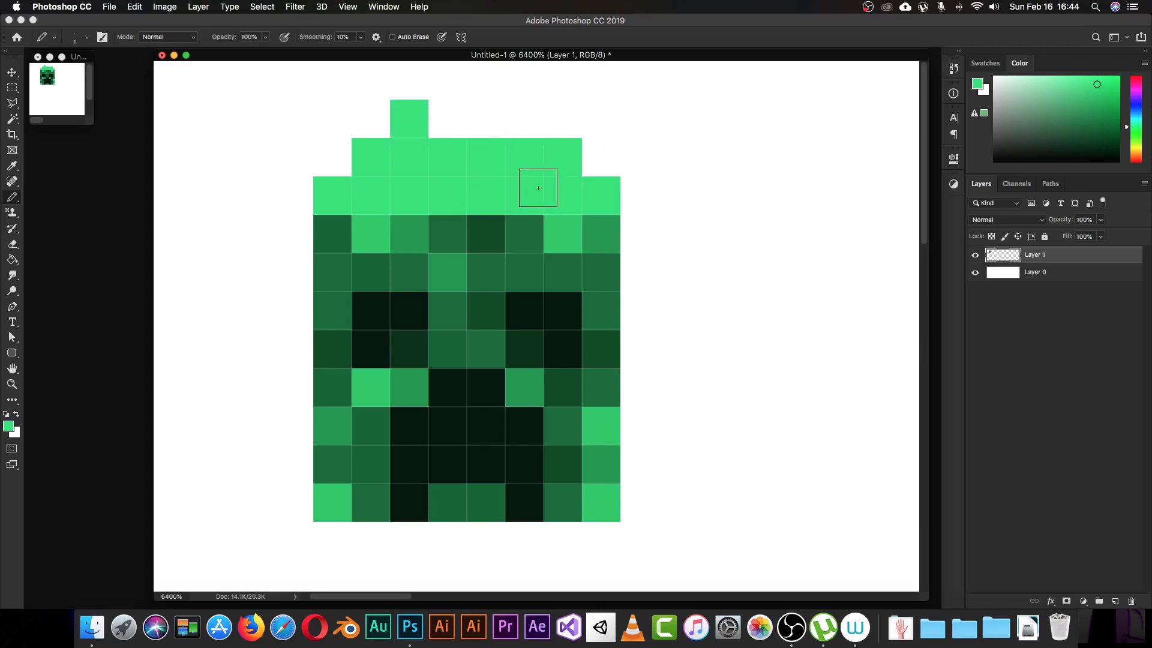
pyautogui.click(638, 158)
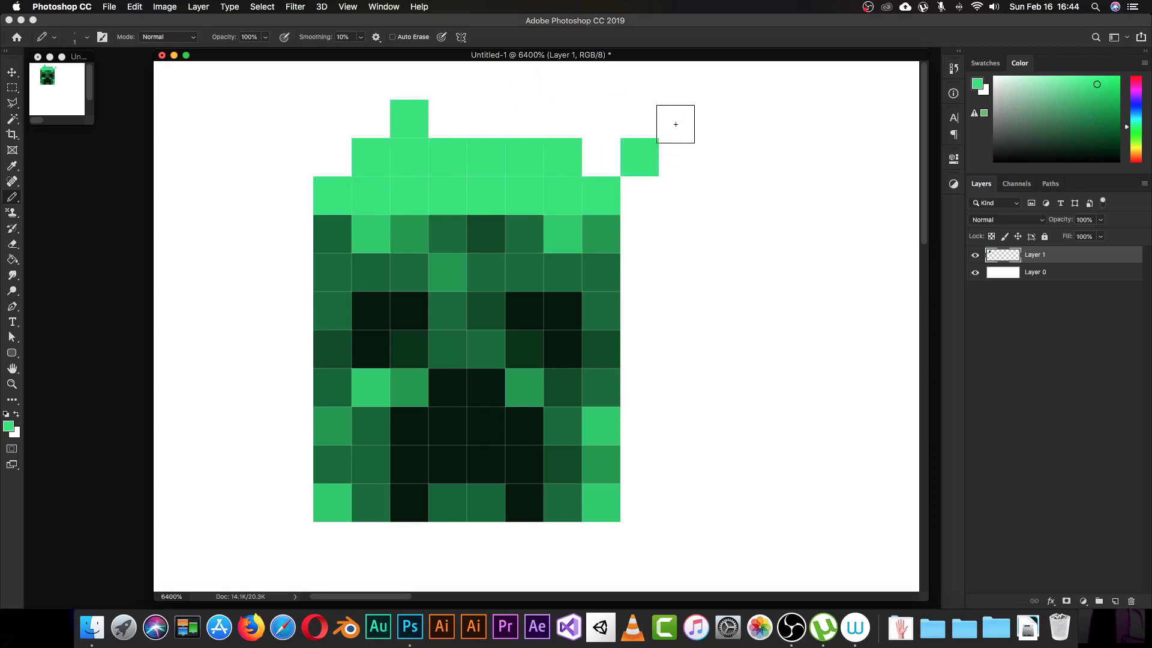
pyautogui.click(676, 118)
pyautogui.moveTo(443, 120)
pyautogui.mouseDown()
pyautogui.moveTo(621, 114)
pyautogui.moveTo(586, 154)
pyautogui.mouseUp()
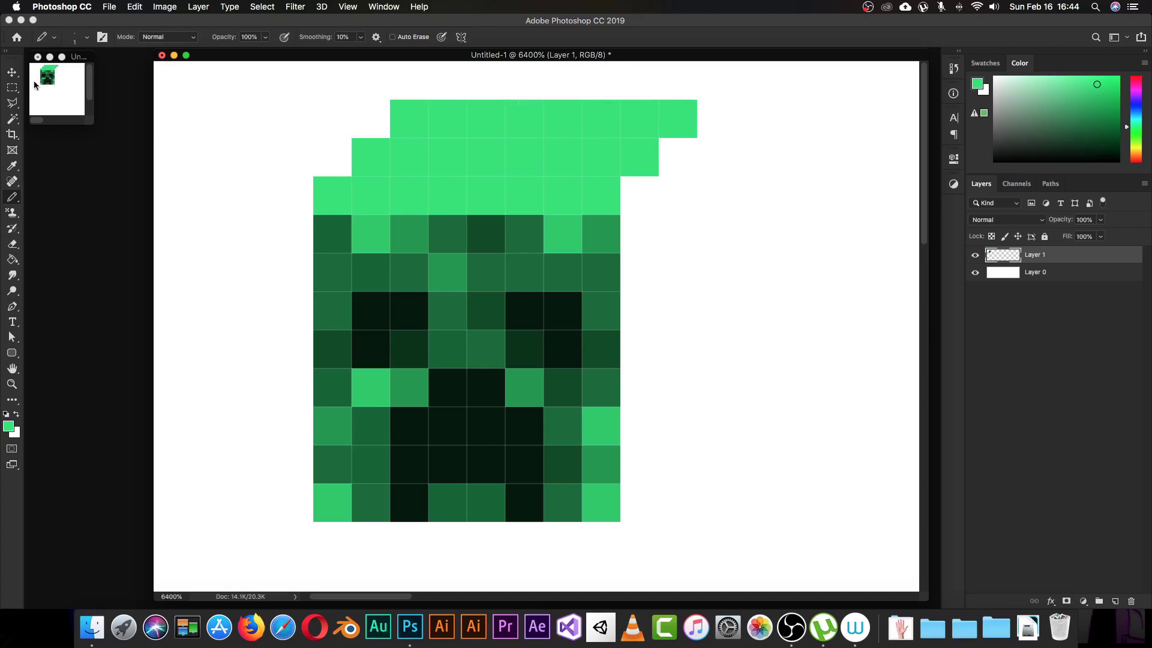
# Trim the uppermost row to start at the face's fourth column and add one pixel at its far end, making eight pixels
pyautogui.press('e')
pyautogui.click(401, 115)
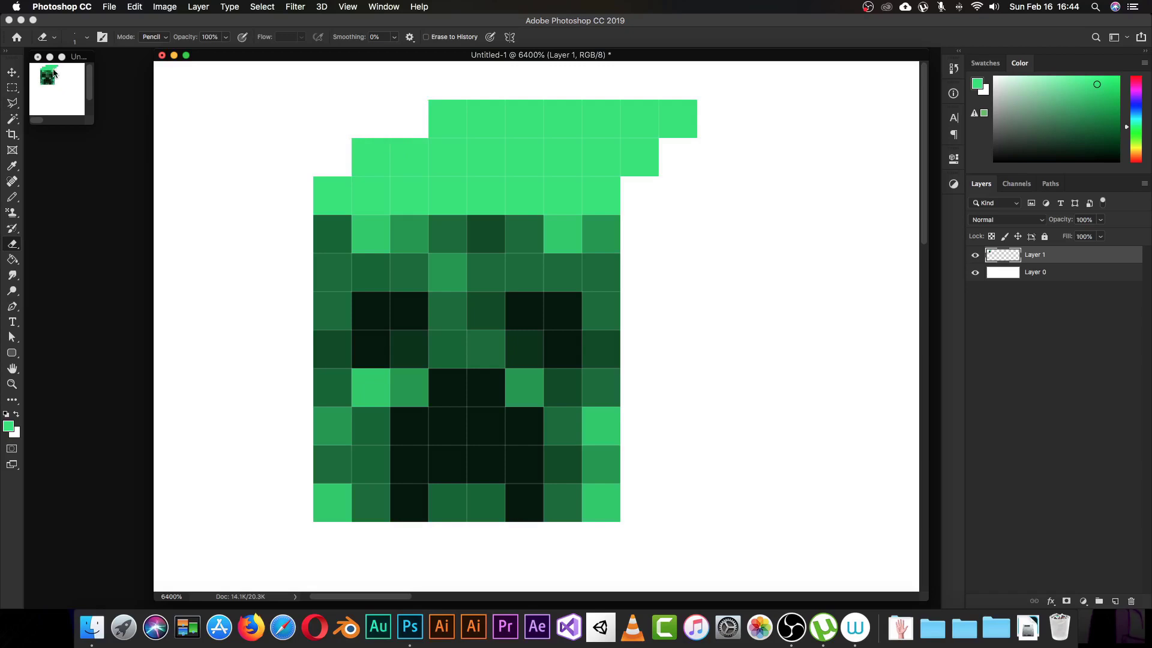
pyautogui.click(437, 115)
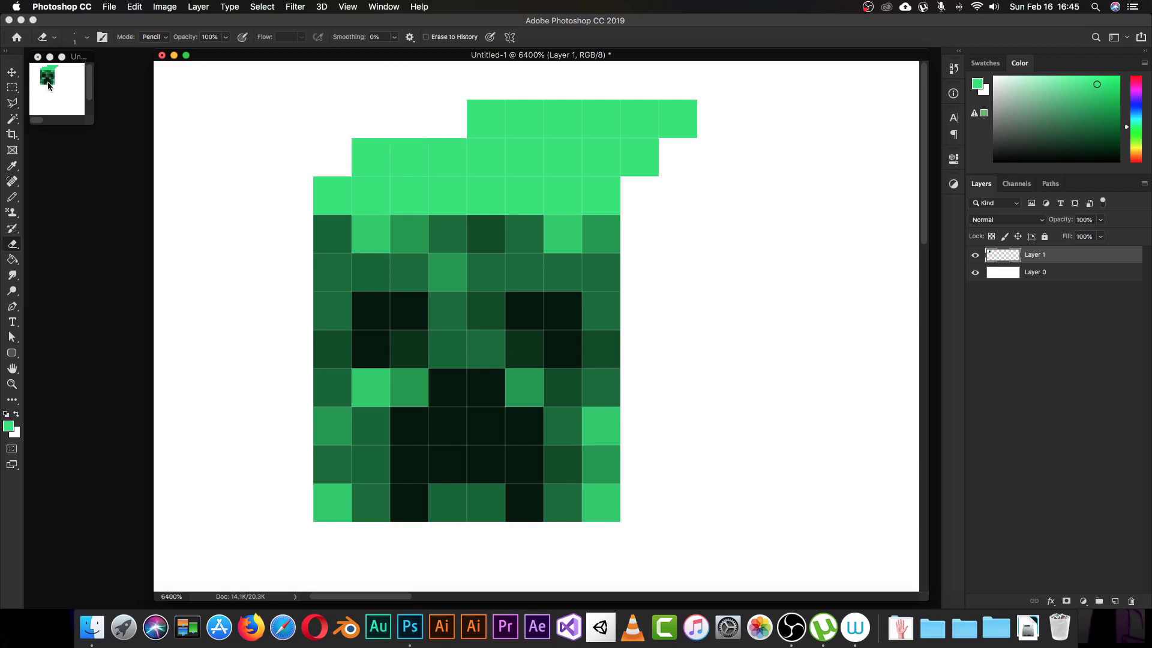
pyautogui.press('b')
pyautogui.click(448, 118)
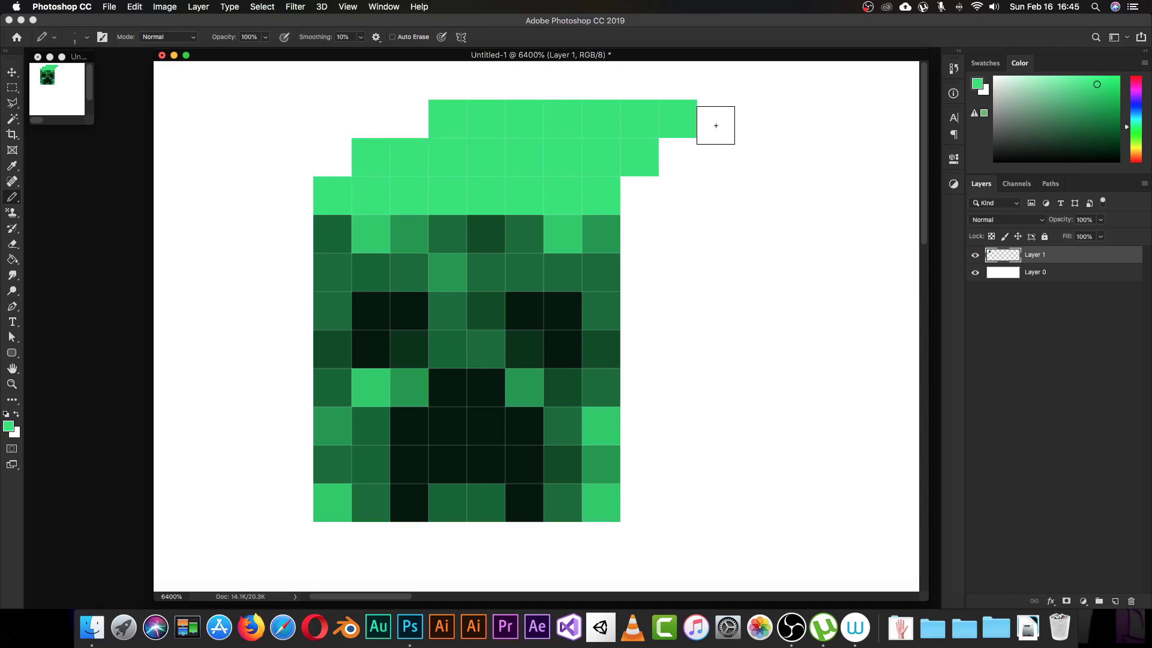
pyautogui.click(714, 135)
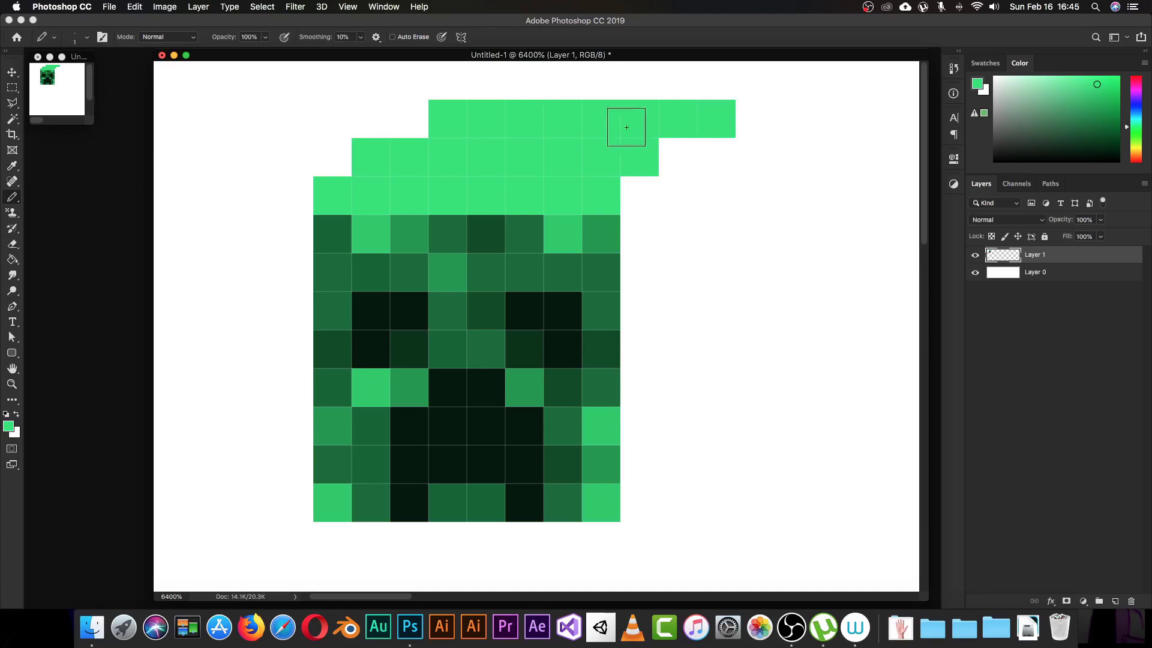
# Sample the green of the sixth pixel in the face's first row and paint three stepped pixels along the light top's slanted side edge
pyautogui.press('u')
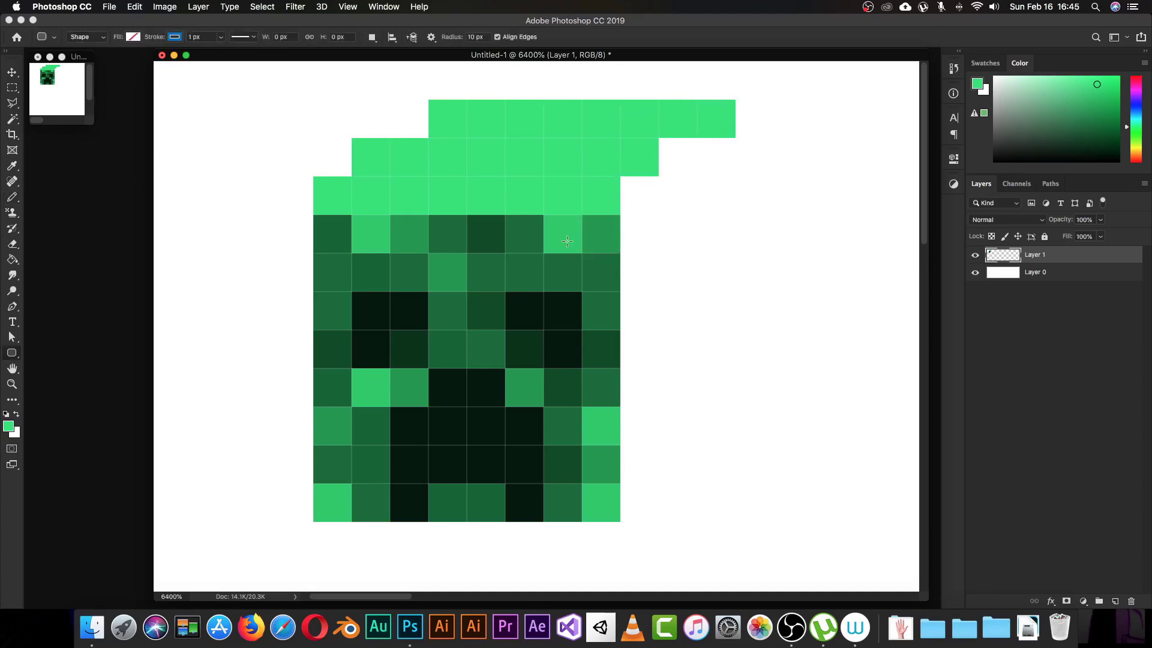
pyautogui.press('b')
pyautogui.keyDown('alt'); pyautogui.click(536, 233); pyautogui.keyUp('alt')
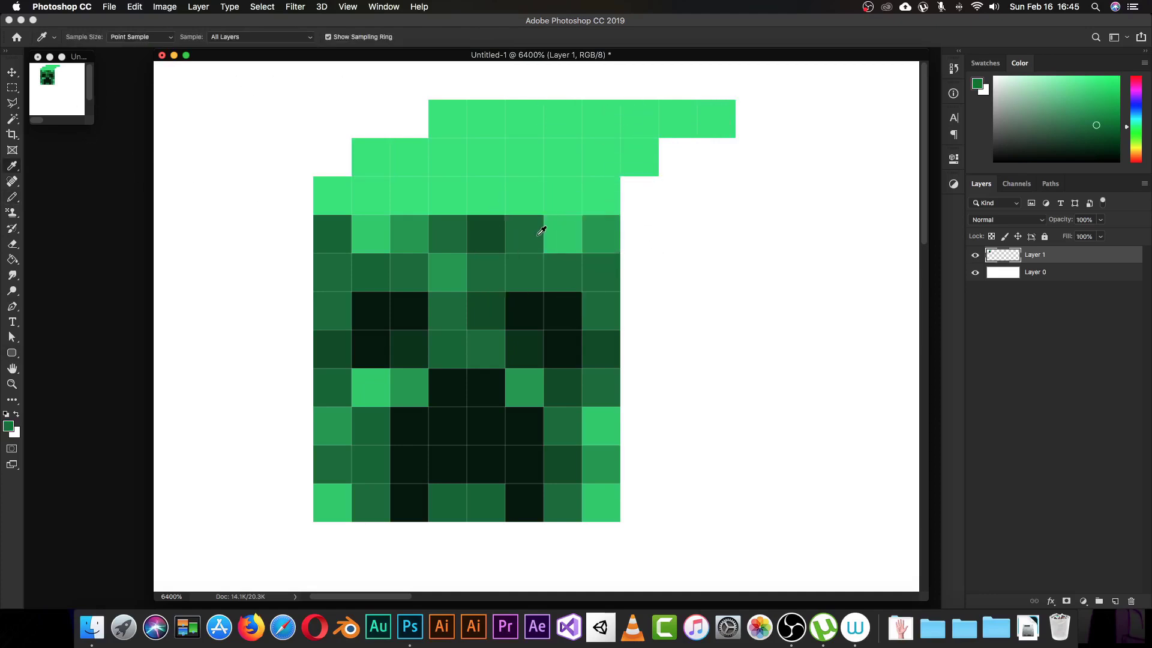
pyautogui.click(639, 195)
pyautogui.click(677, 158)
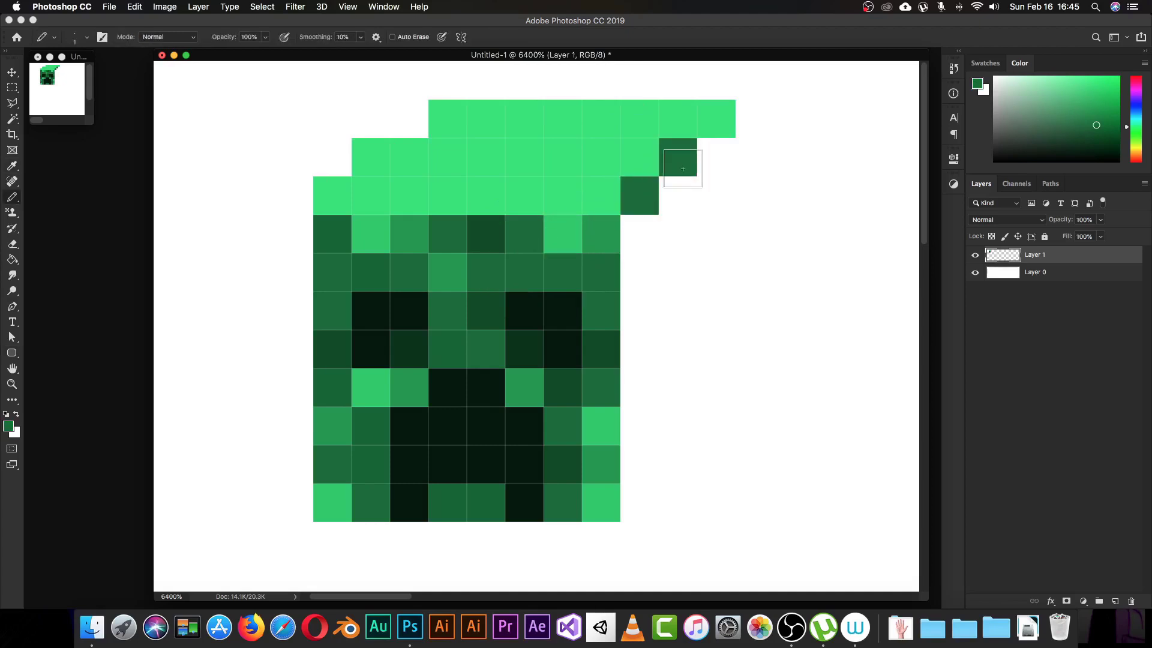
pyautogui.click(714, 160)
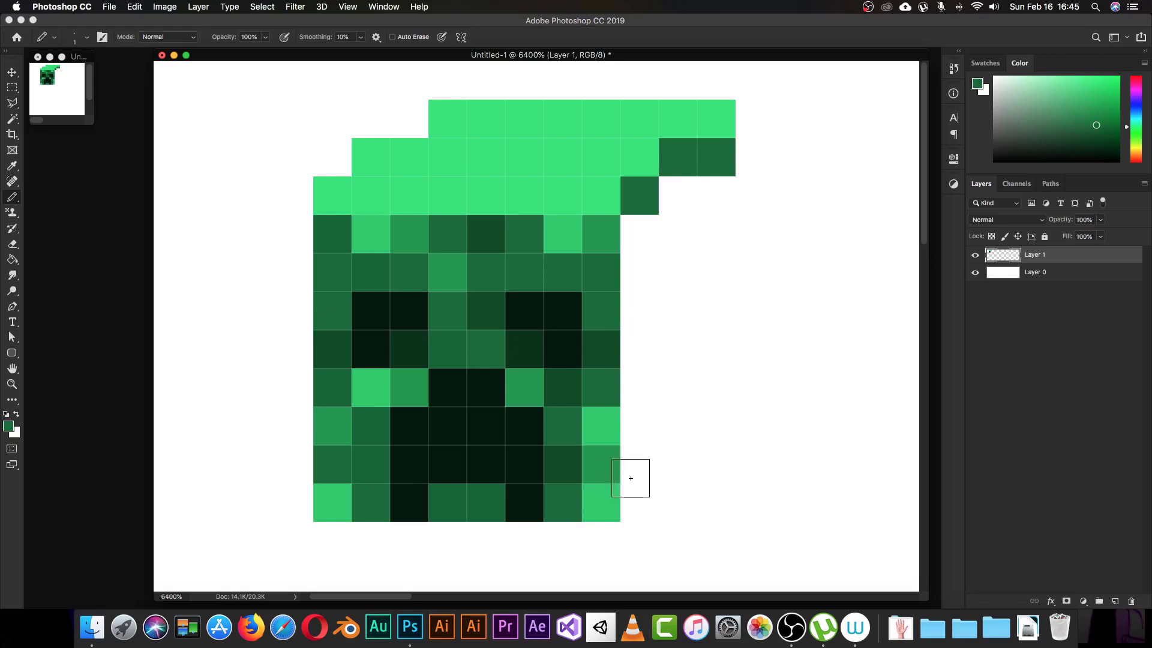
# Outline the stepped lower edge of the head's side, fill the side with green, and erase the pixels extending beyond its outer edge
pyautogui.click(641, 464)
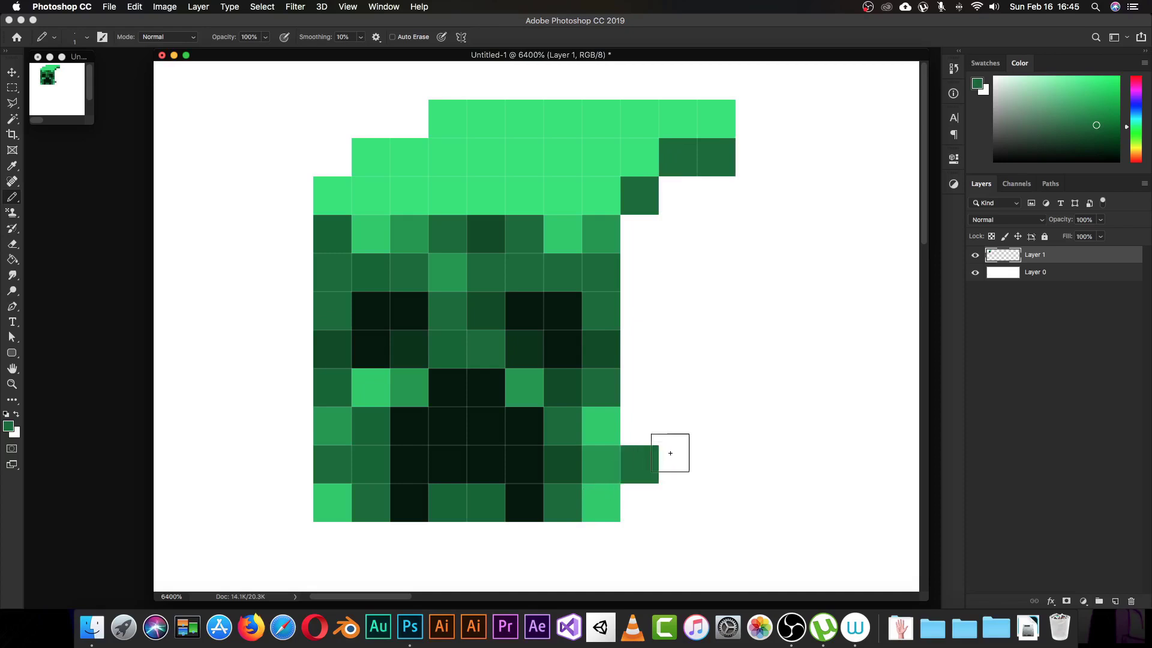
pyautogui.click(686, 432)
pyautogui.moveTo(719, 393)
pyautogui.mouseDown()
pyautogui.moveTo(736, 219)
pyautogui.moveTo(712, 194)
pyautogui.moveTo(678, 208)
pyautogui.moveTo(649, 329)
pyautogui.moveTo(649, 416)
pyautogui.moveTo(677, 390)
pyautogui.moveTo(650, 229)
pyautogui.mouseUp()
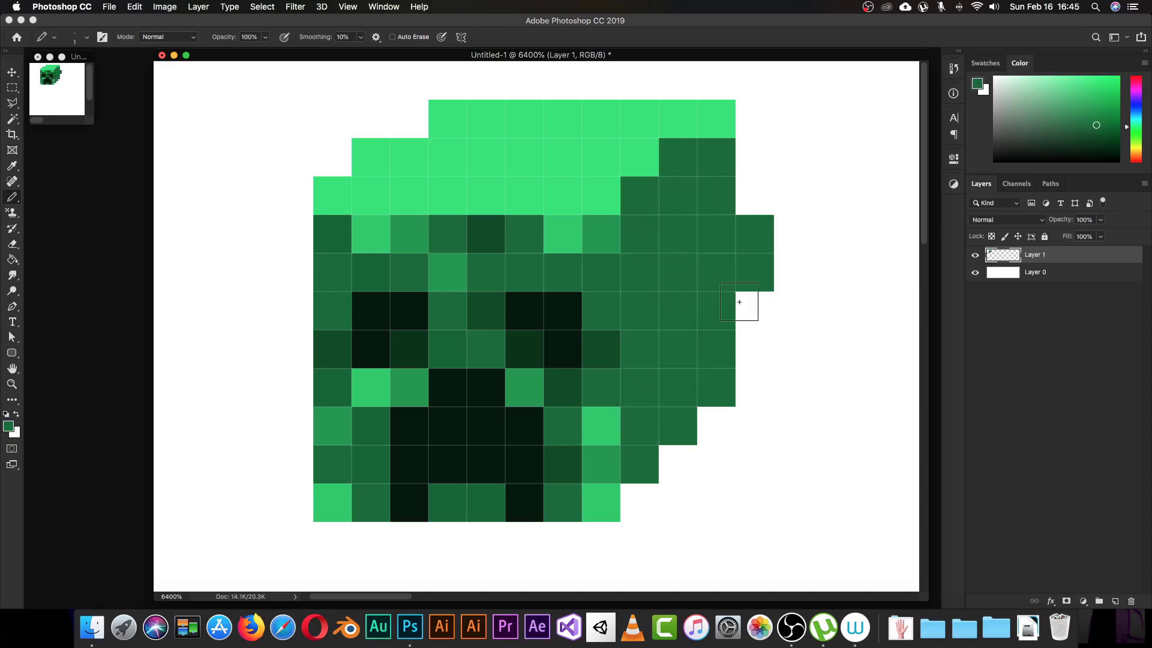
pyautogui.press('e')
pyautogui.moveTo(761, 236); pyautogui.dragTo(754, 332)
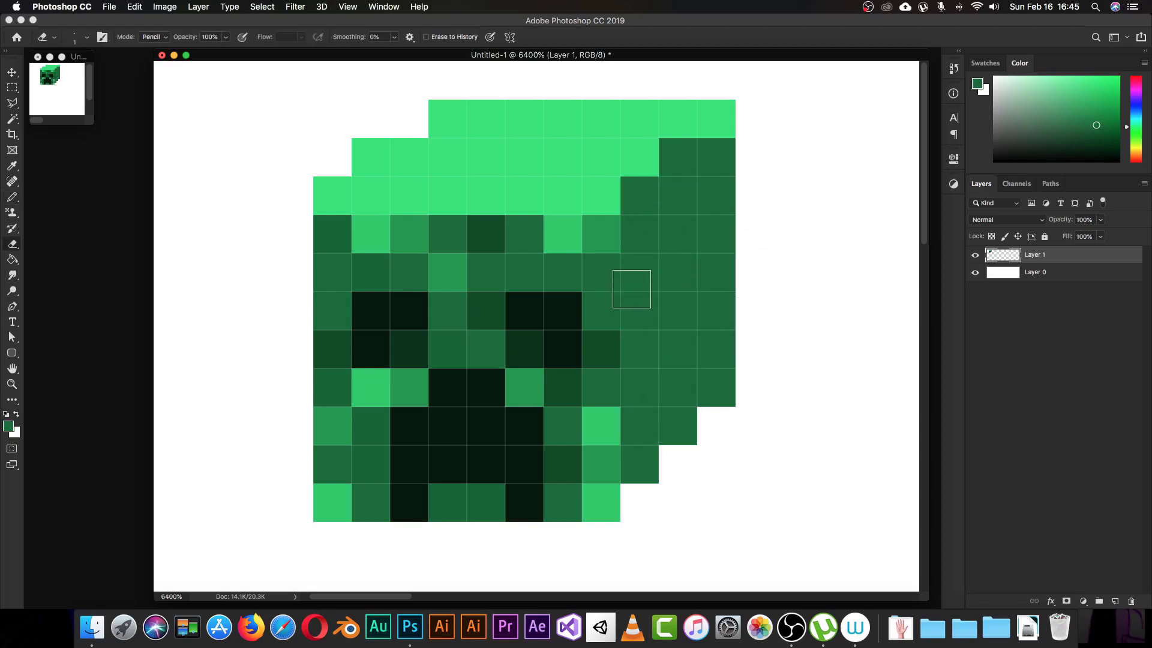
# Sample the dark green eye pixel in the face's fourth row and repaint the head's side with it, except its three uppermost stepped pixels
pyautogui.press('i')
pyautogui.click(672, 285)
pyautogui.click(537, 351)
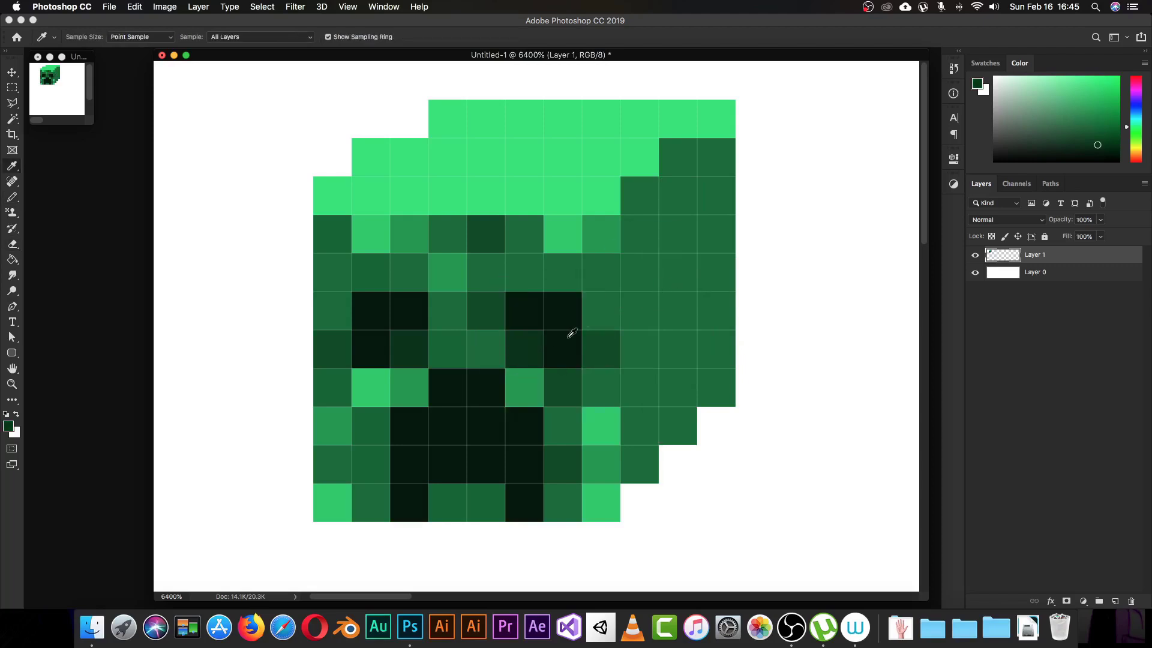
pyautogui.press('e')
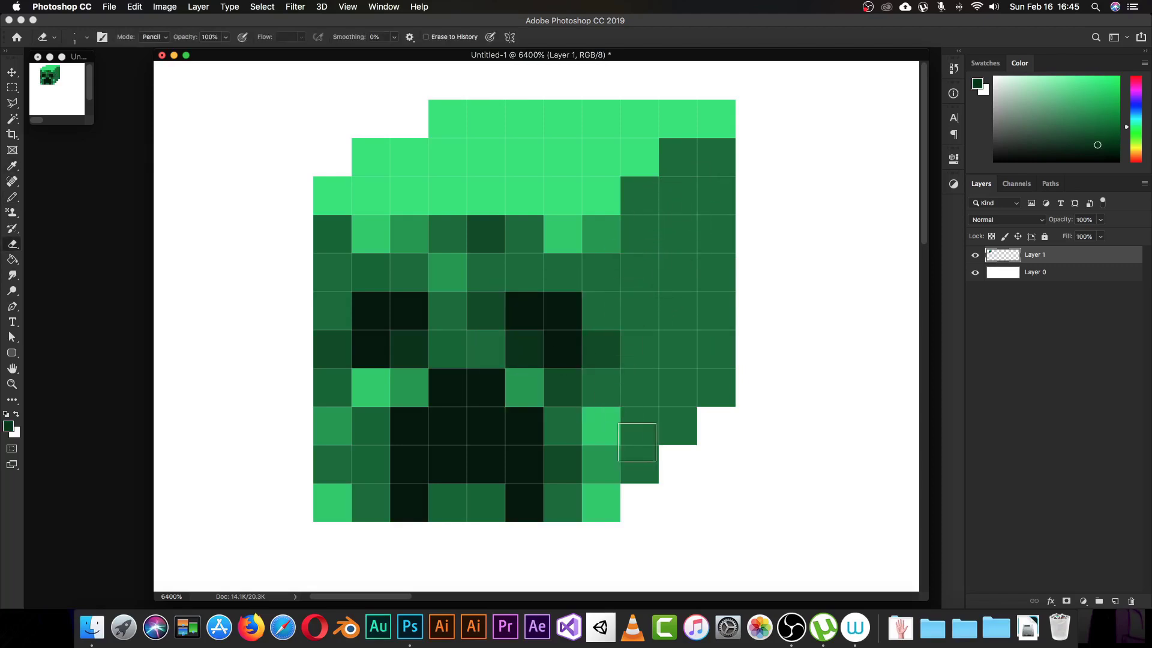
pyautogui.moveTo(639, 427)
pyautogui.mouseDown()
pyautogui.moveTo(642, 372)
pyautogui.moveTo(638, 392)
pyautogui.moveTo(657, 384)
pyautogui.moveTo(648, 459)
pyautogui.mouseUp()
pyautogui.press('b')
pyautogui.moveTo(649, 341); pyautogui.dragTo(636, 237)
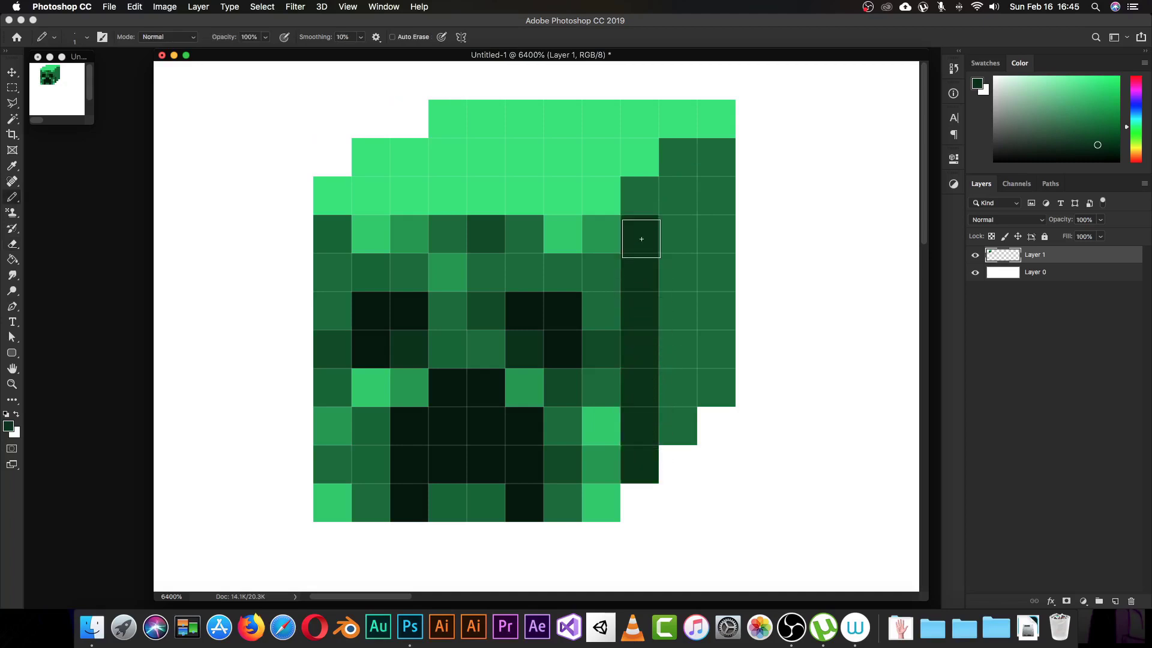
pyautogui.click(684, 206)
pyautogui.moveTo(712, 193)
pyautogui.mouseDown()
pyautogui.moveTo(672, 301)
pyautogui.moveTo(668, 400)
pyautogui.moveTo(707, 360)
pyautogui.moveTo(702, 301)
pyautogui.mouseUp()
pyautogui.click(678, 423)
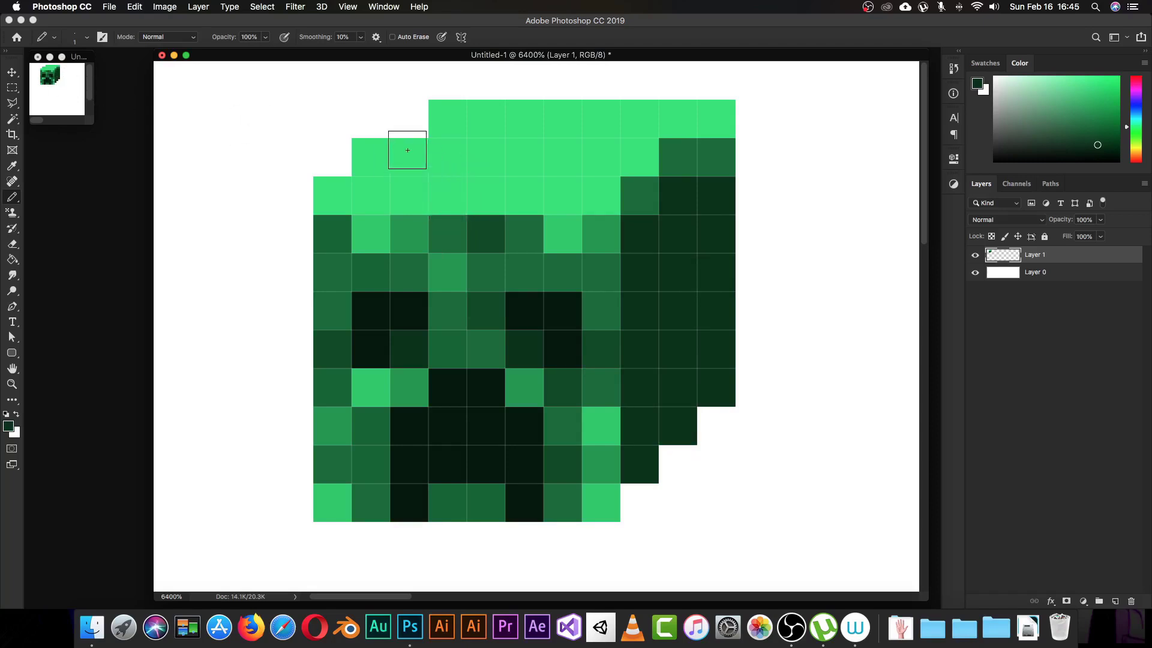
# Sample the green of the last pixel in the face's first row and paint pixels one, two, four, five and eight directly above the face
pyautogui.press('i')
pyautogui.click(463, 164)
pyautogui.press('b')
pyautogui.keyDown('alt'); pyautogui.click(605, 231); pyautogui.keyUp('alt')
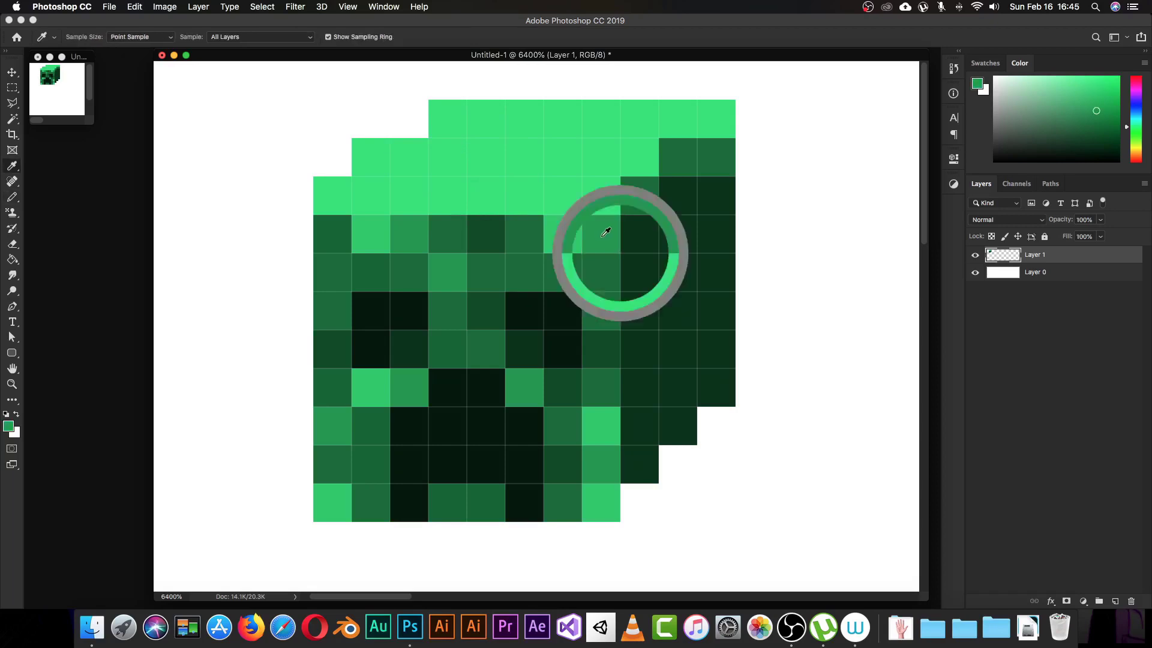
pyautogui.click(601, 196)
pyautogui.click(483, 197)
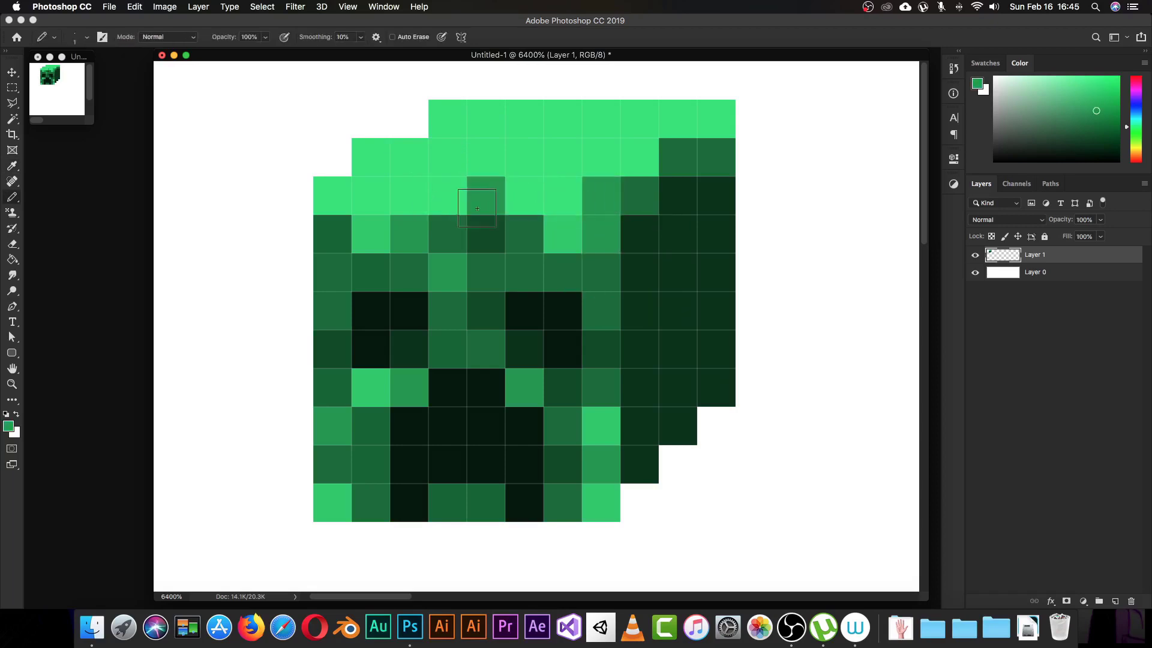
pyautogui.click(445, 196)
pyautogui.click(381, 202)
pyautogui.click(333, 197)
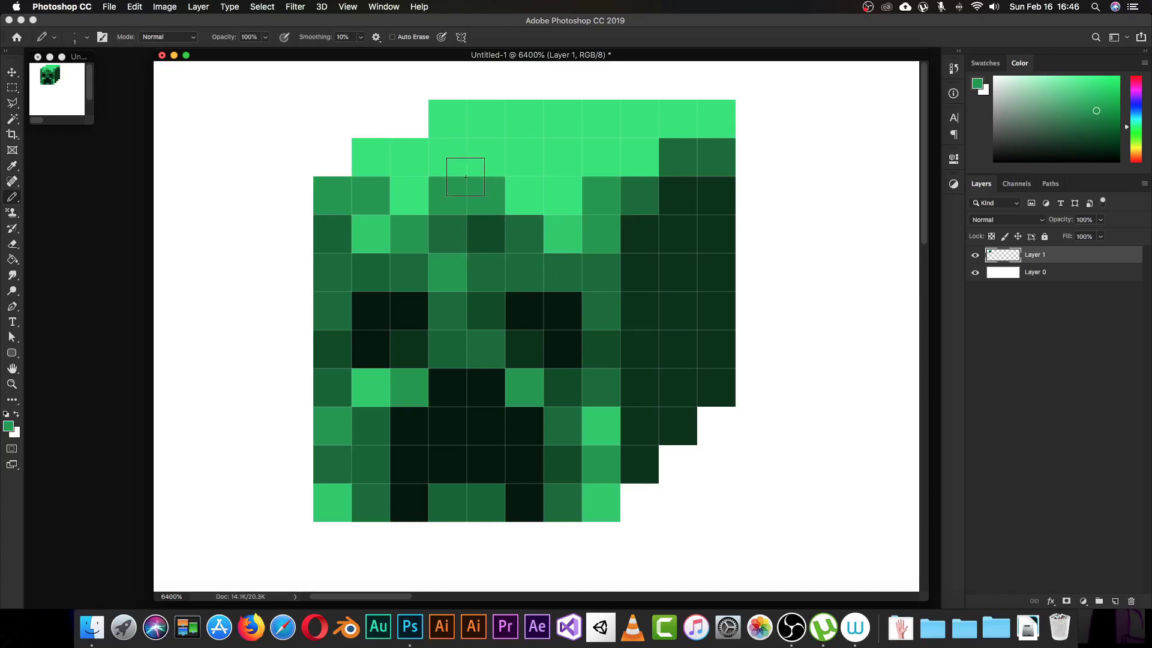
# Sample the head top's light green, set its brightness to 80%, and paint scattered shading pixels across the top's two upper rows
pyautogui.press('i')
pyautogui.click(560, 158)
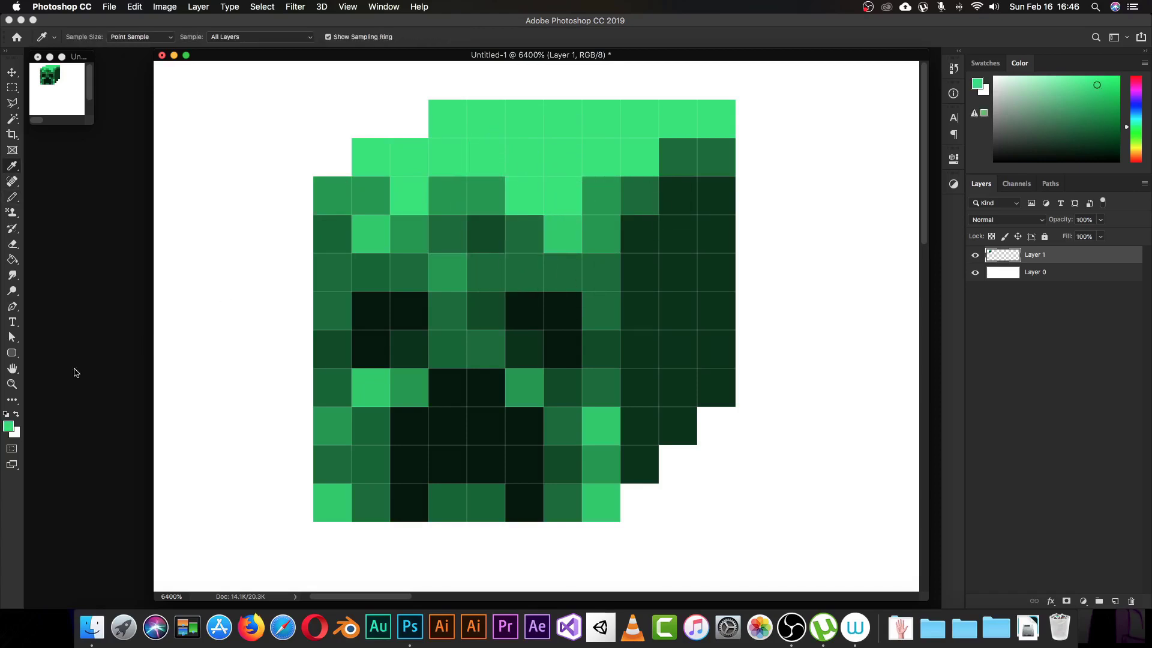
pyautogui.click(8, 426)
pyautogui.click(995, 236)
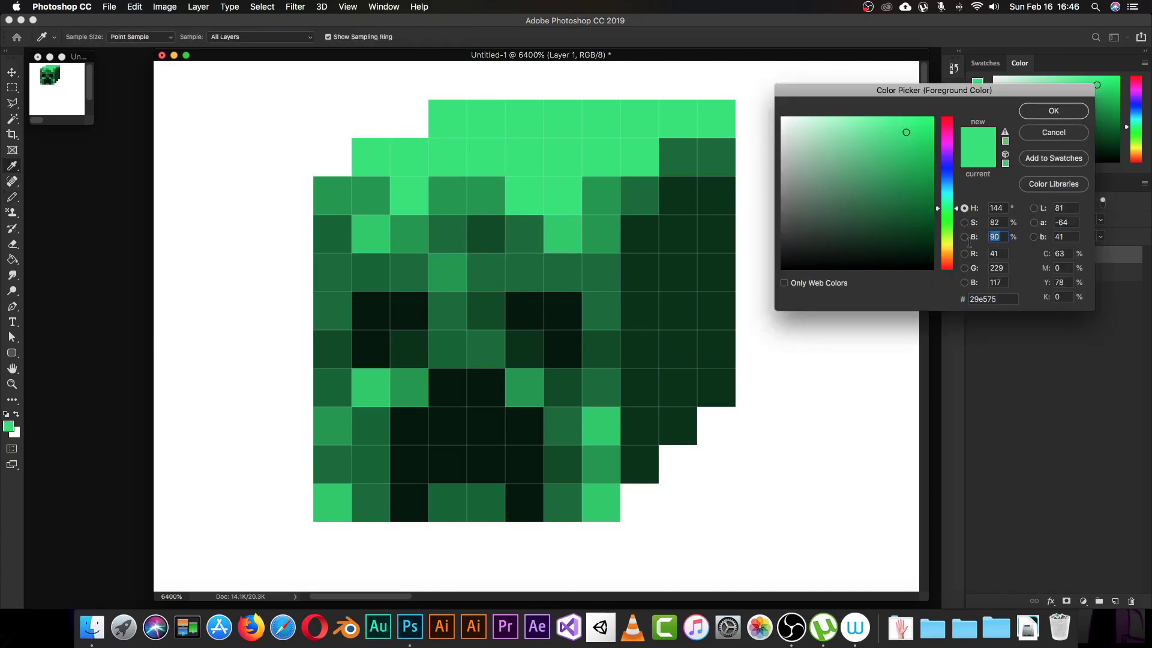
pyautogui.write('80')
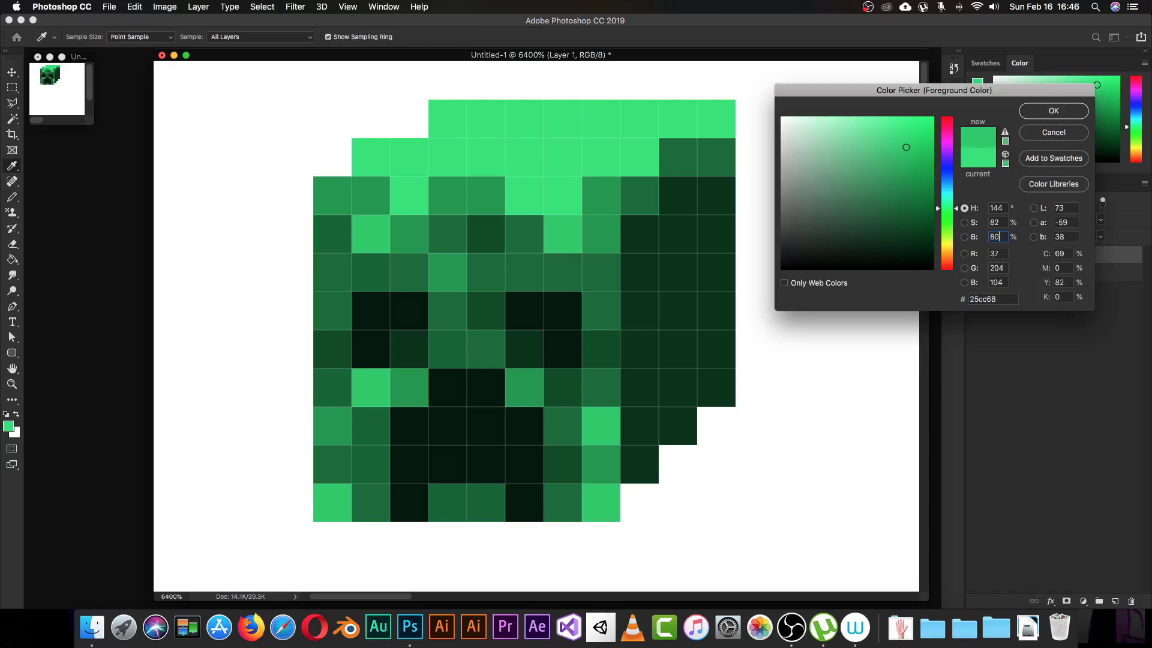
pyautogui.press('Return')
pyautogui.moveTo(532, 129)
pyautogui.mouseDown()
pyautogui.moveTo(542, 156)
pyautogui.moveTo(482, 154)
pyautogui.moveTo(481, 122)
pyautogui.moveTo(450, 152)
pyautogui.mouseUp()
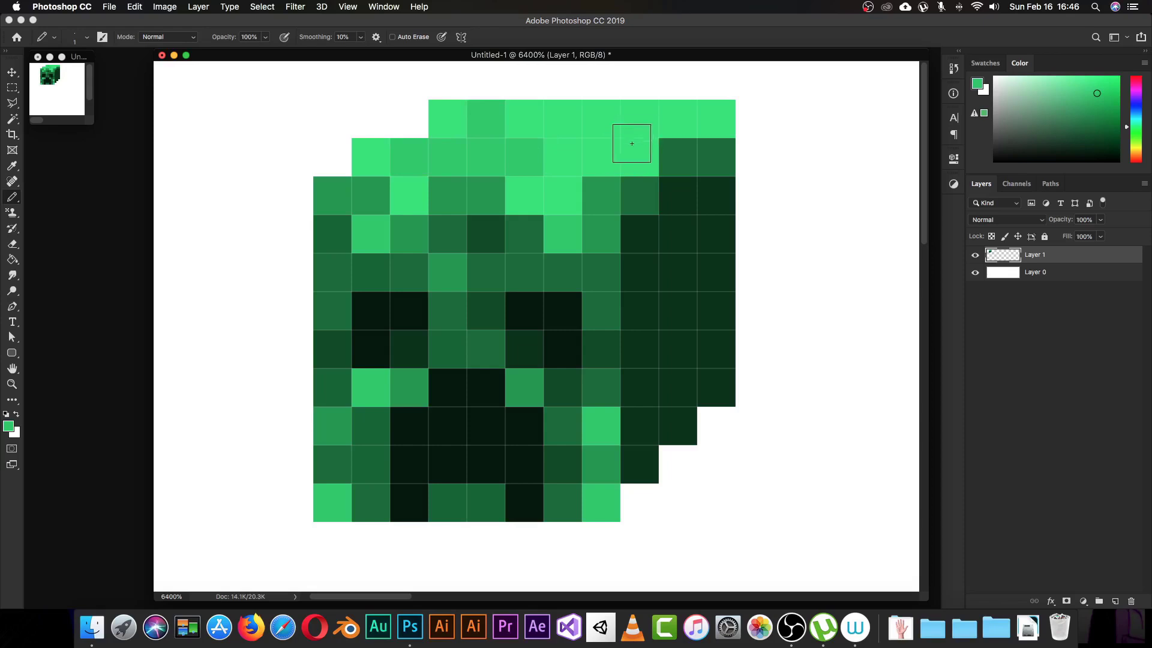
pyautogui.moveTo(631, 142)
pyautogui.mouseDown()
pyautogui.moveTo(585, 127)
pyautogui.moveTo(563, 164)
pyautogui.mouseUp()
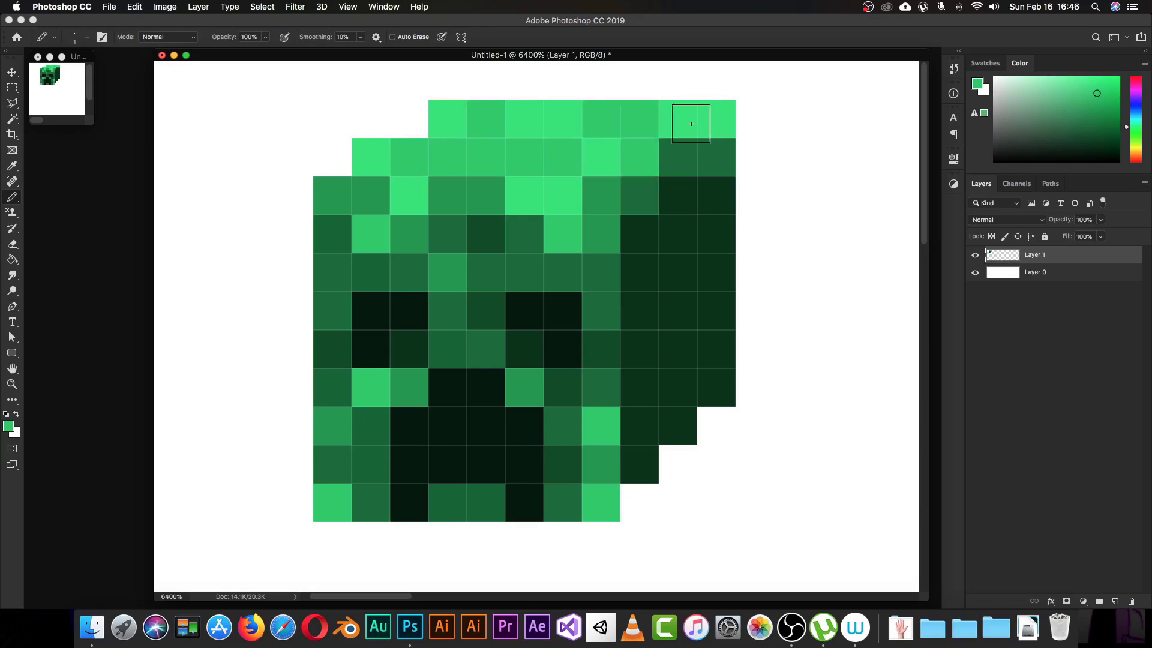
# Paint the last pixel of the head top's uppermost row with the darker shading green
pyautogui.click(705, 123)
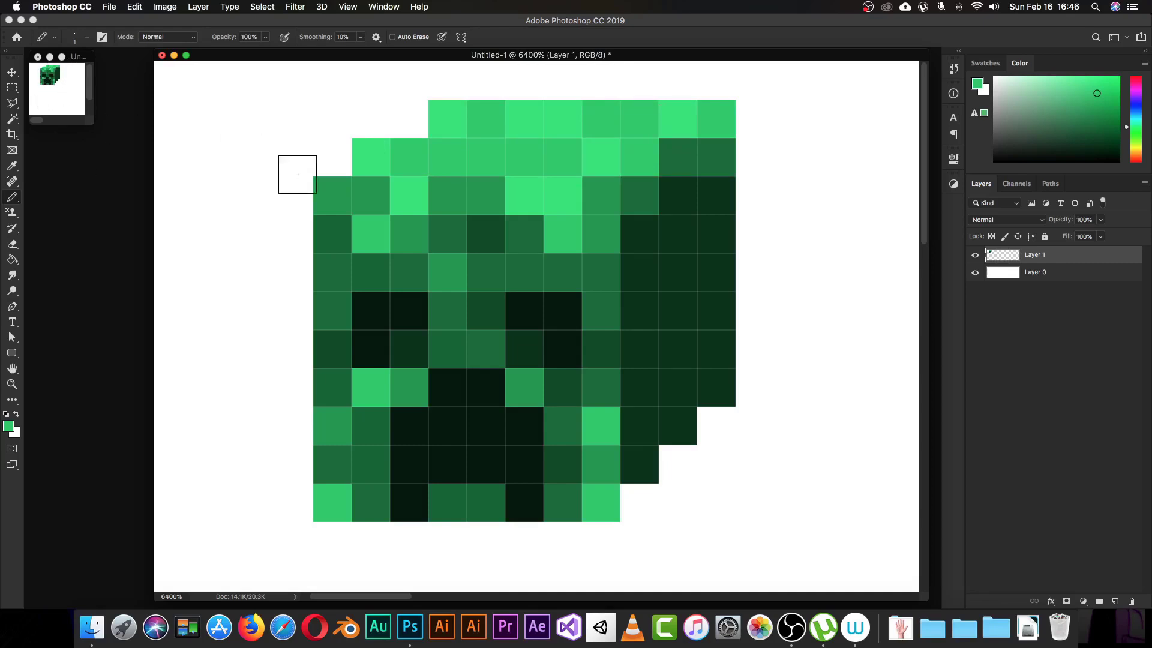
# Sample the head side's dark green, set its brightness to 25%, and paint scattered shading pixels across the side
pyautogui.press('i')
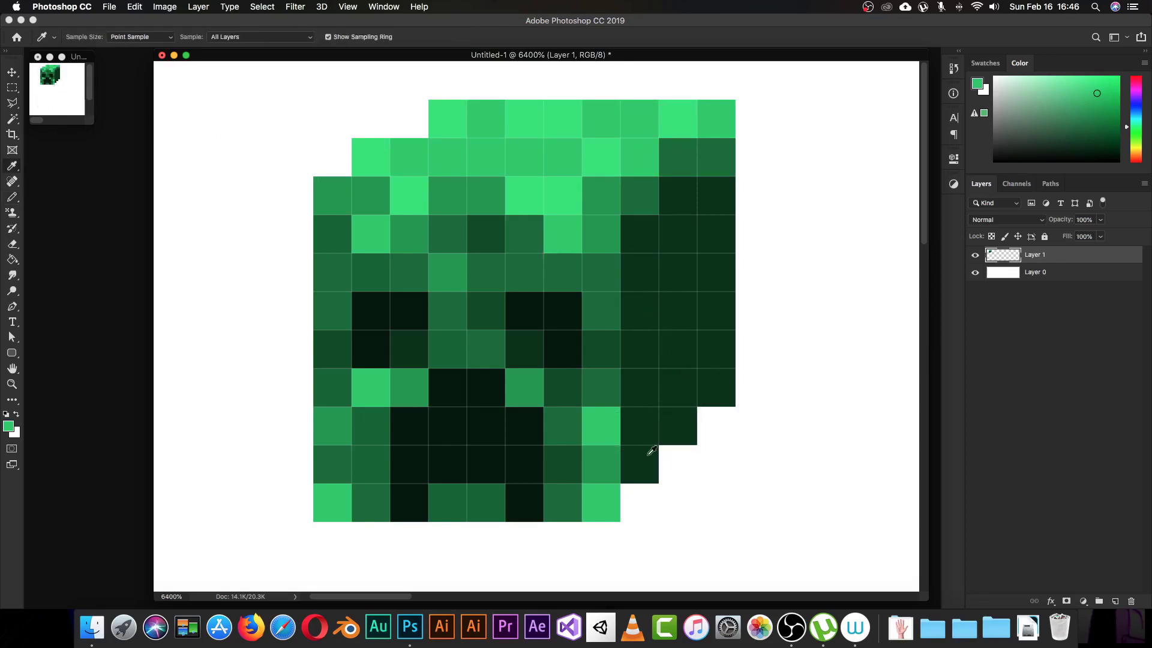
pyautogui.click(641, 460)
pyautogui.press('b')
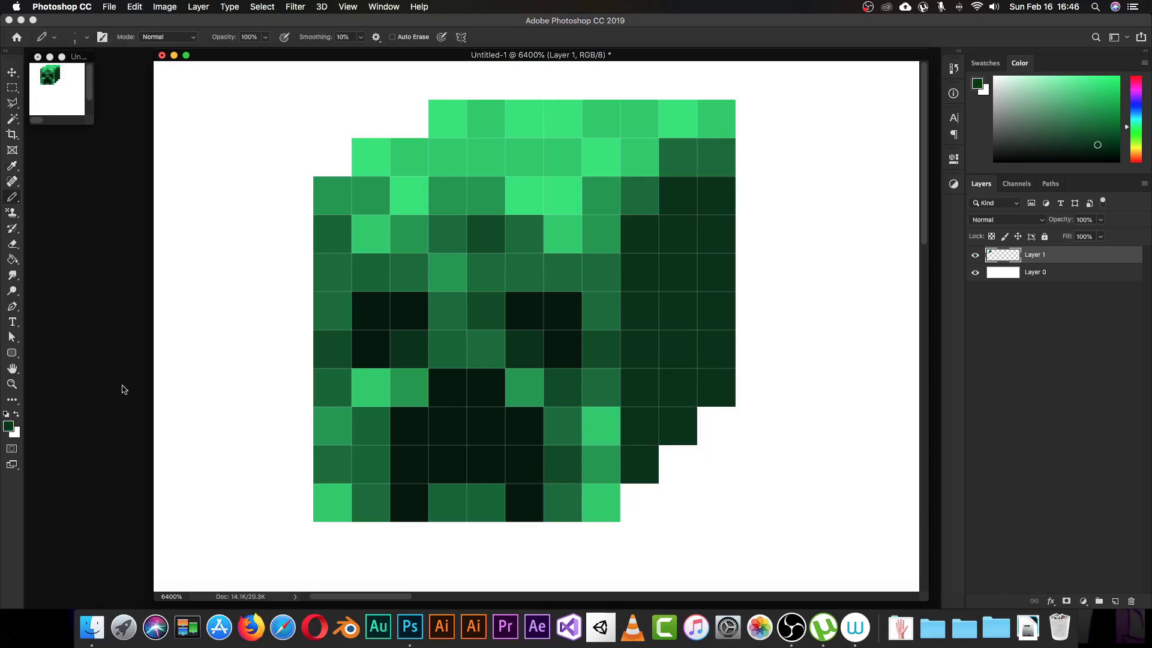
pyautogui.click(9, 427)
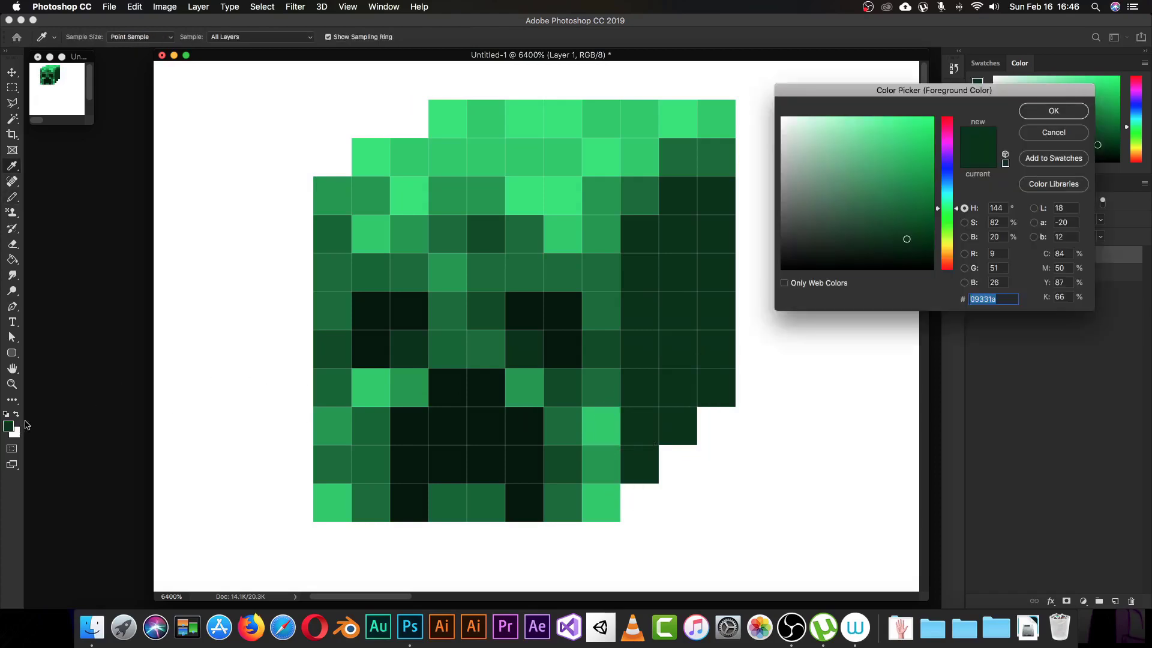
pyautogui.click(998, 238)
pyautogui.write('25')
pyautogui.press('Return')
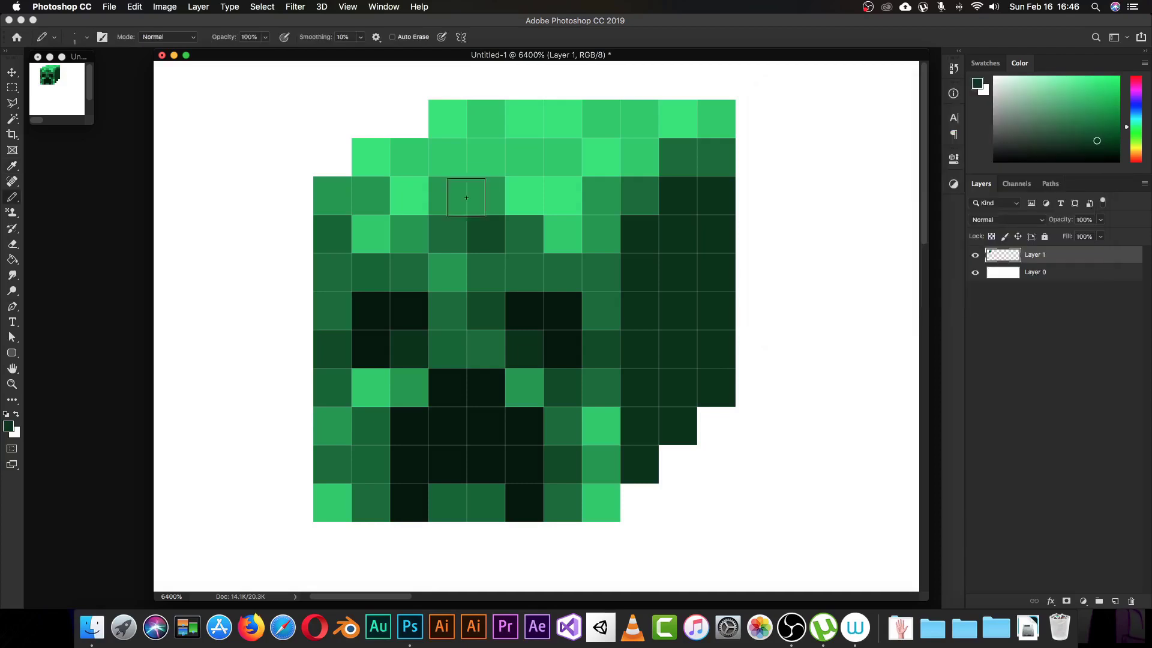
pyautogui.click(660, 257)
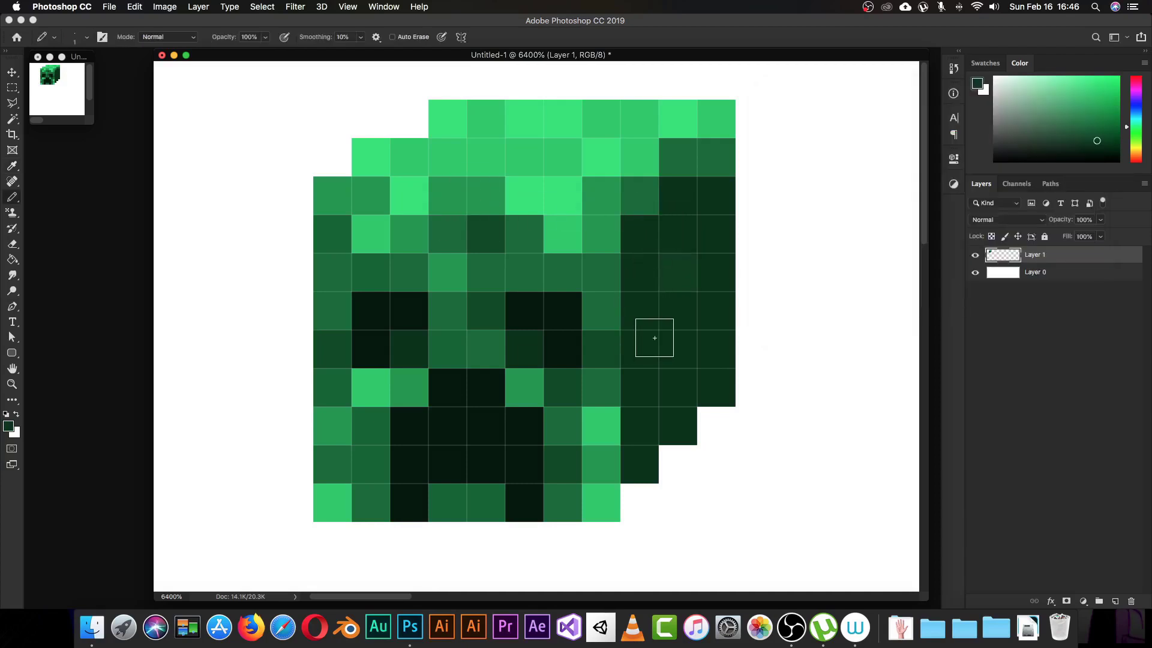
pyautogui.click(654, 338)
pyautogui.click(641, 424)
pyautogui.click(714, 346)
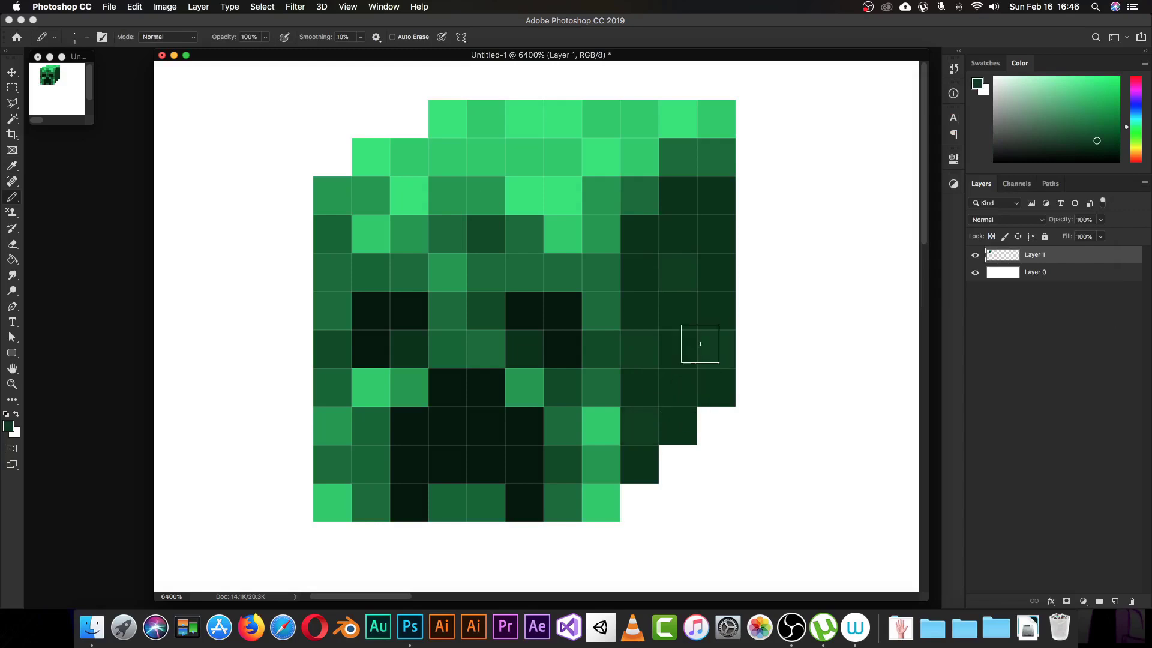
pyautogui.click(715, 194)
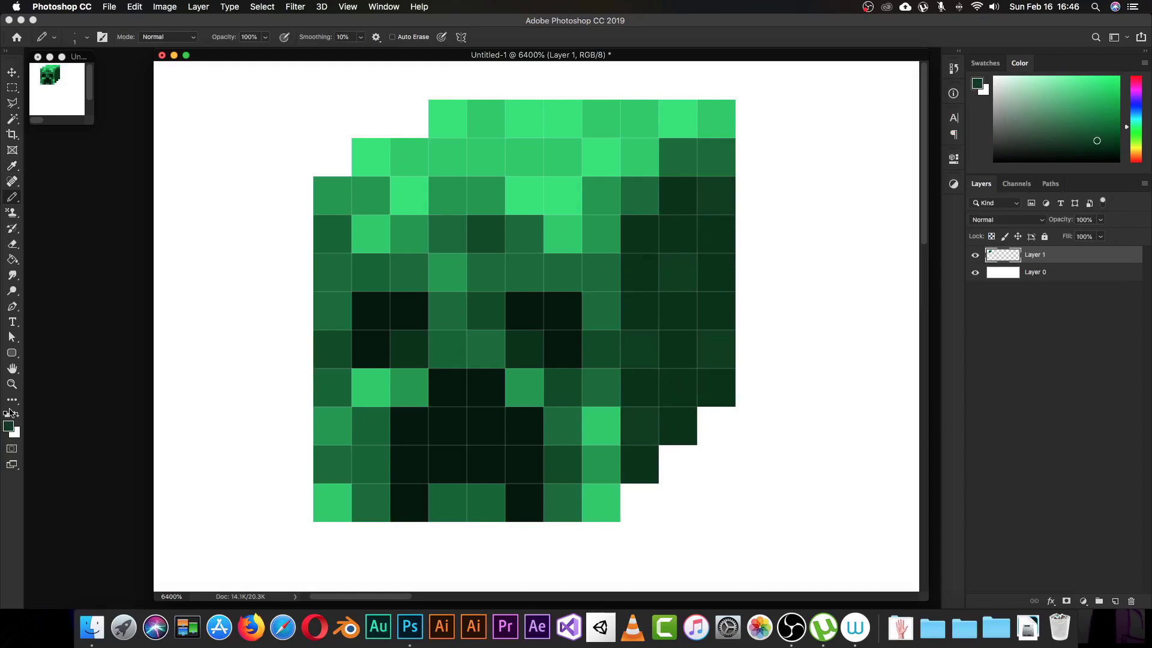
# Set the foreground colour's brightness to 30% and paint more shading pixels on the head's side, mainly down its middle column
pyautogui.click(9, 427)
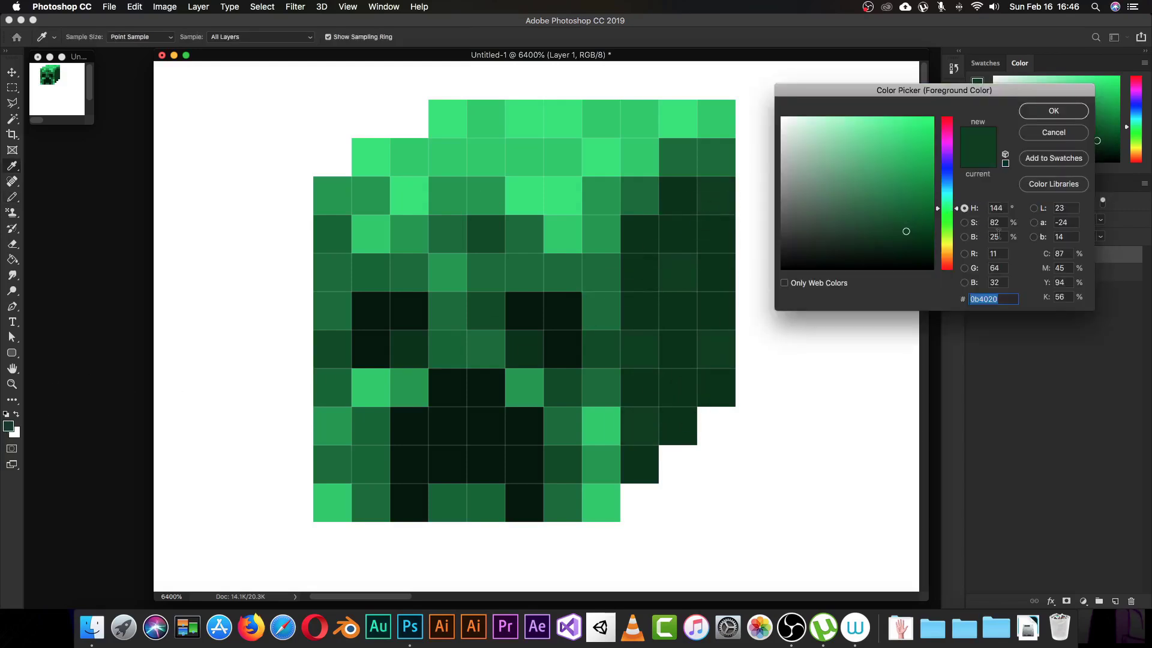
pyautogui.write('30')
pyautogui.press('Return')
pyautogui.moveTo(448, 234); pyautogui.dragTo(570, 198)
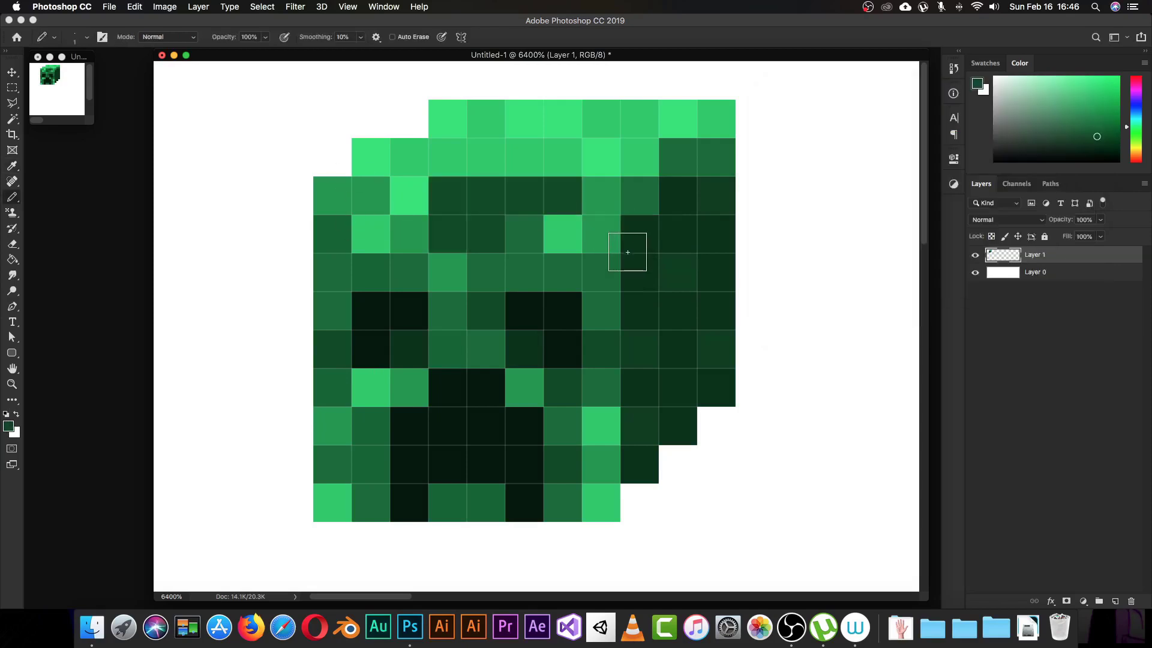
pyautogui.press('cmd+z')
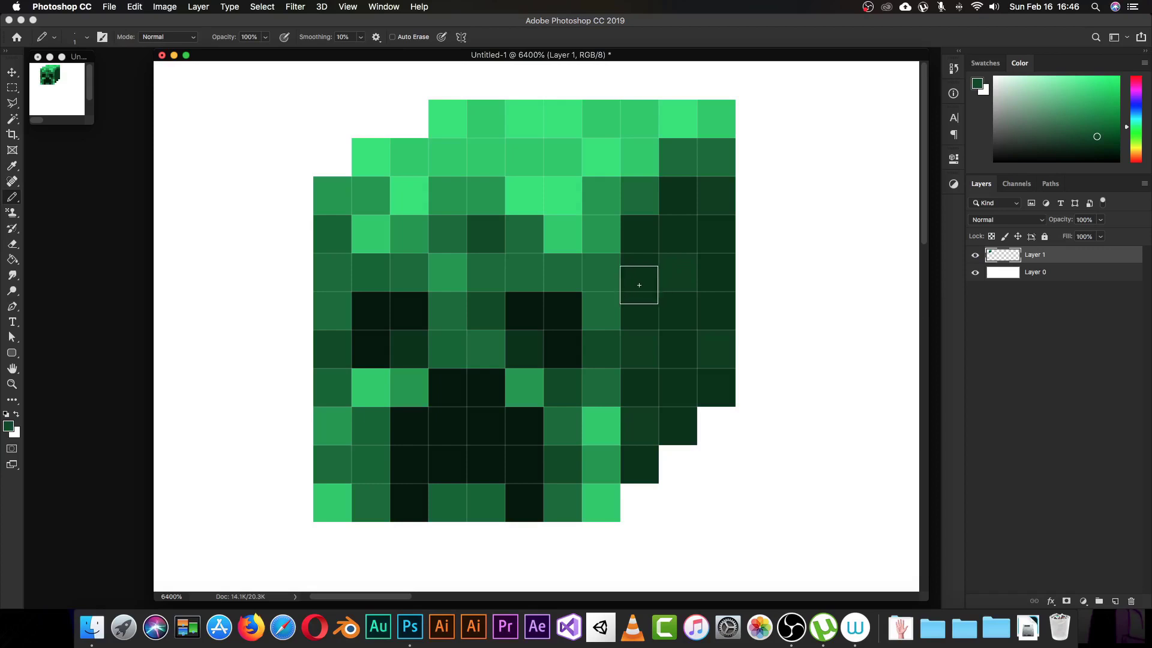
pyautogui.moveTo(678, 233)
pyautogui.mouseDown()
pyautogui.moveTo(713, 305)
pyautogui.moveTo(676, 332)
pyautogui.moveTo(673, 372)
pyautogui.mouseUp()
pyautogui.click(677, 396)
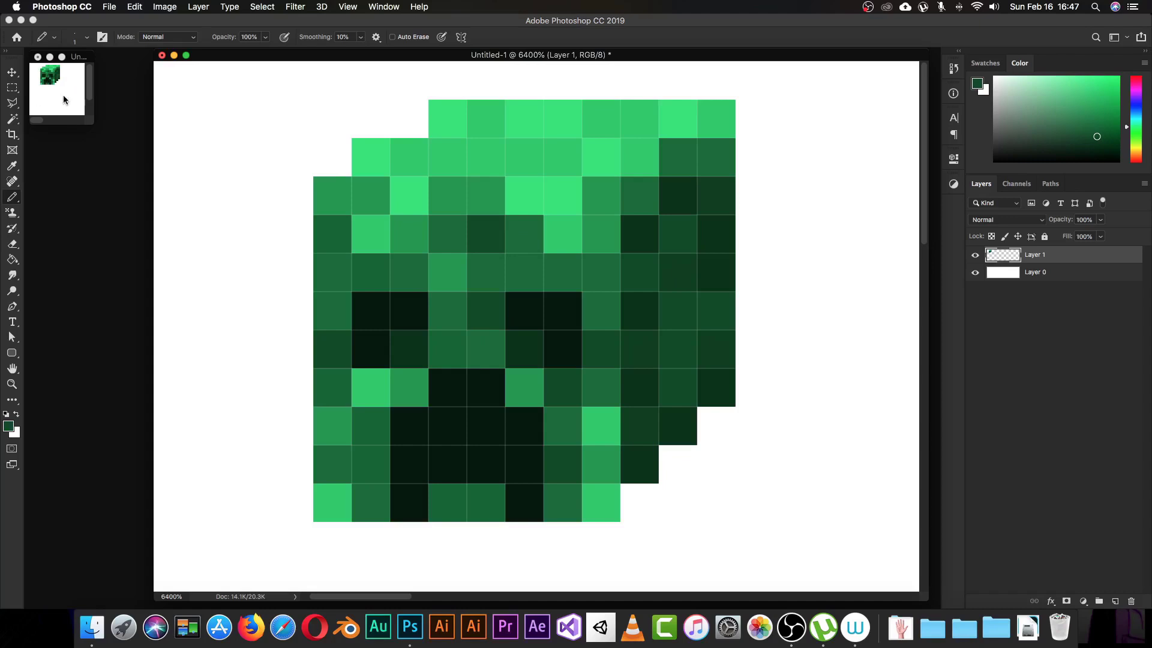
# View the whole canvas at 200% zoom in an enlarged, repositioned document window
pyautogui.press('super+minus')
pyautogui.press('super+minus')
pyautogui.press('super+minus')
pyautogui.press('super+minus')
pyautogui.press('super+minus')
pyautogui.press('super+minus')
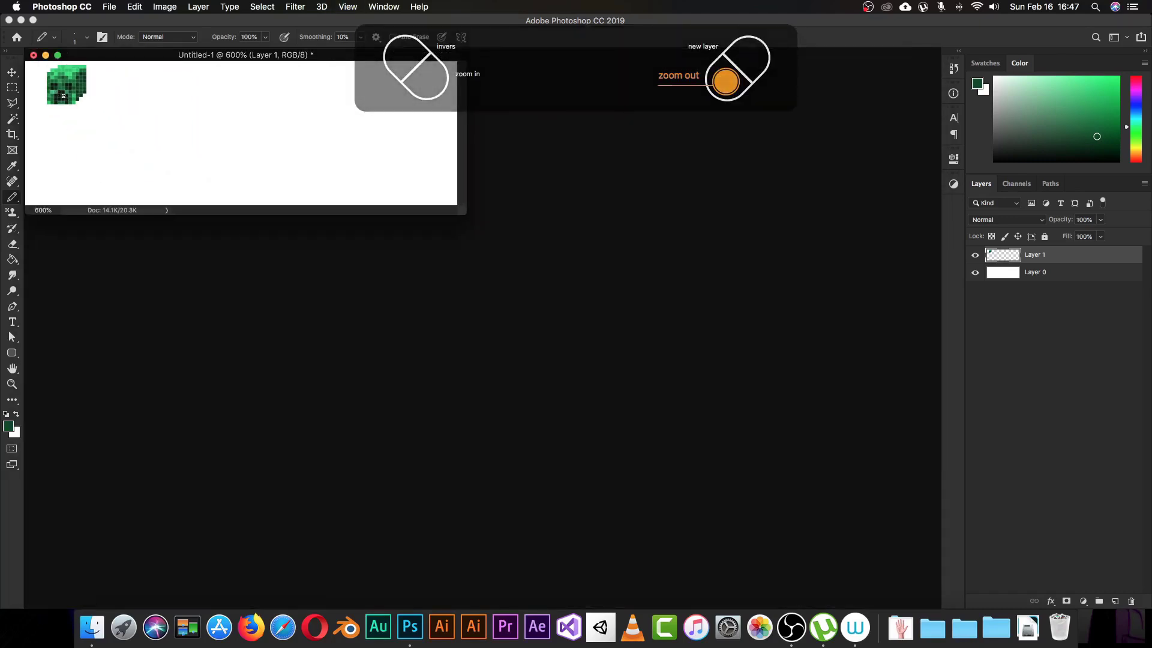
pyautogui.press('super+minus')
pyautogui.press('super+minus')
pyautogui.press('super+minus')
pyautogui.press('super+minus')
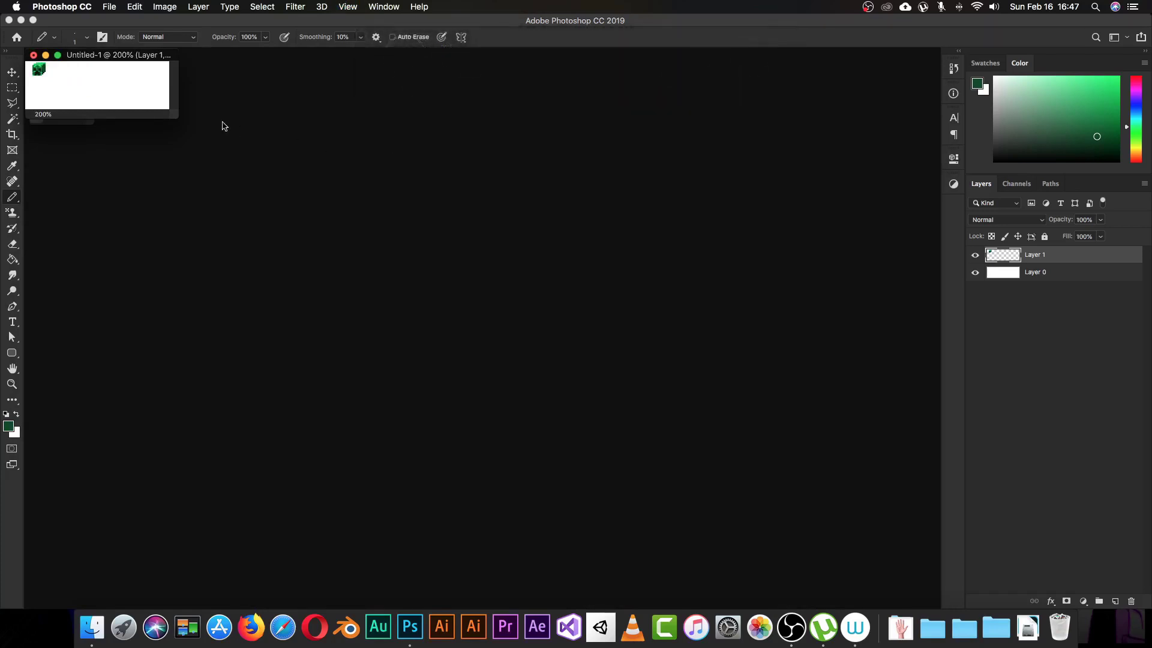
pyautogui.moveTo(177, 114); pyautogui.dragTo(738, 460)
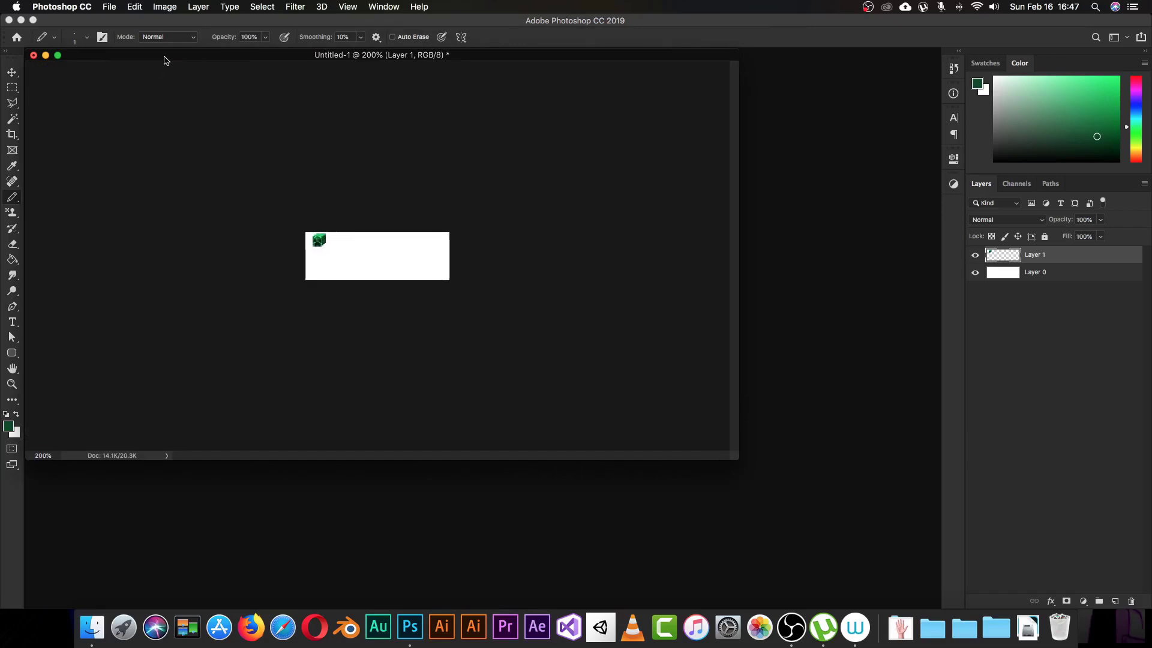
pyautogui.moveTo(165, 60); pyautogui.dragTo(236, 70)
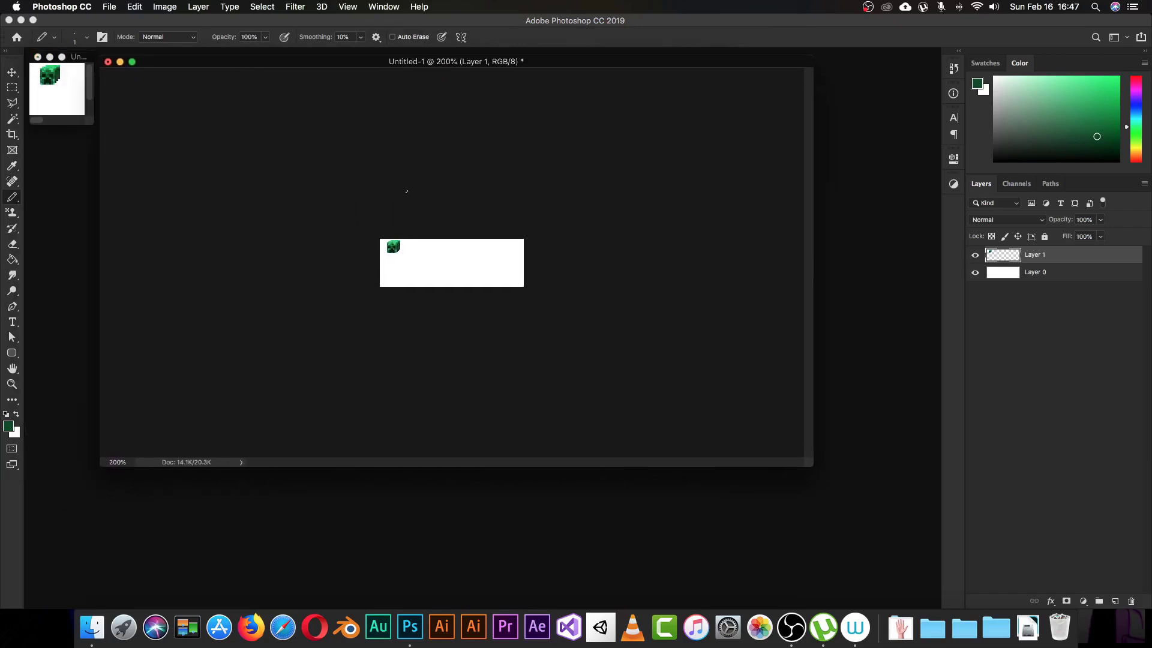
# Magnify the document to 3200%, then shrink and reposition its floating window with the Creeper head in view
pyautogui.press('super+equal')
pyautogui.press('super+equal')
pyautogui.press('super+equal')
pyautogui.press('super+equal')
pyautogui.press('super+equal')
pyautogui.press('super+equal')
pyautogui.press('super+equal')
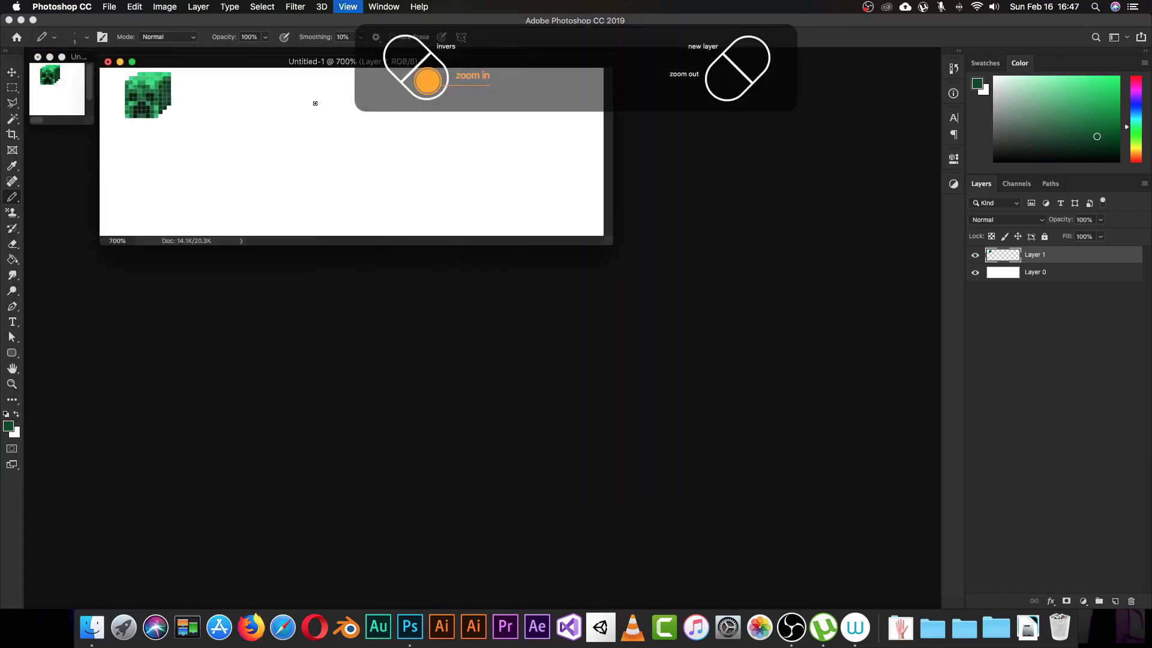
pyautogui.press('super+equal')
pyautogui.press('super+minus')
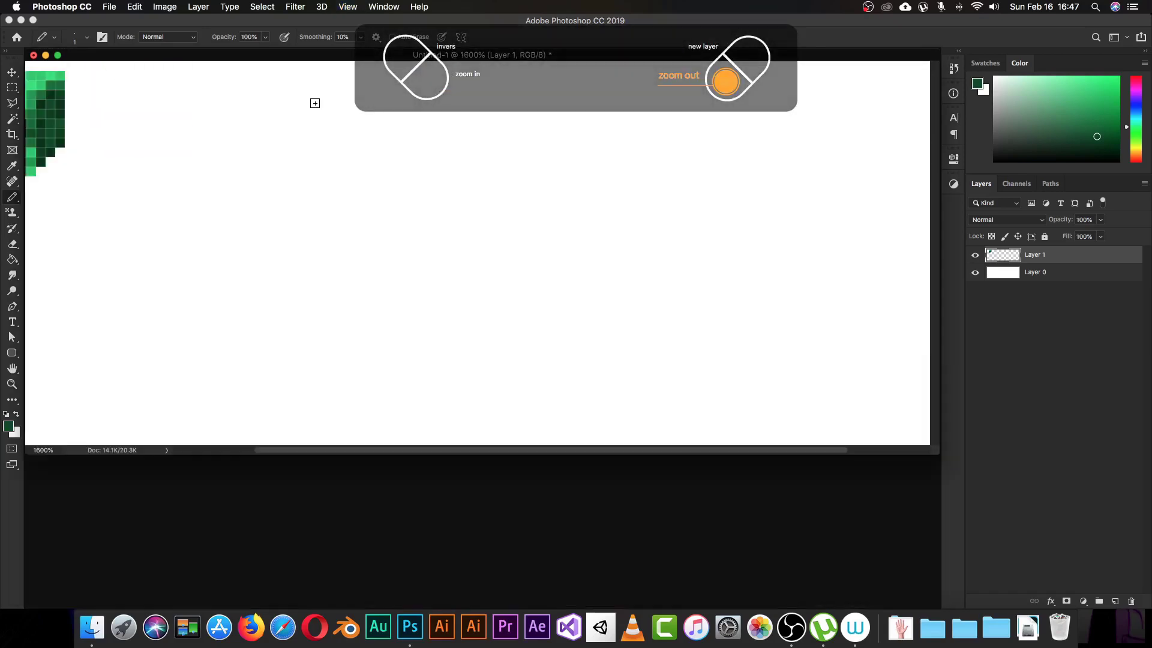
pyautogui.moveTo(211, 55); pyautogui.dragTo(301, 102)
pyautogui.moveTo(277, 220); pyautogui.dragTo(428, 264)
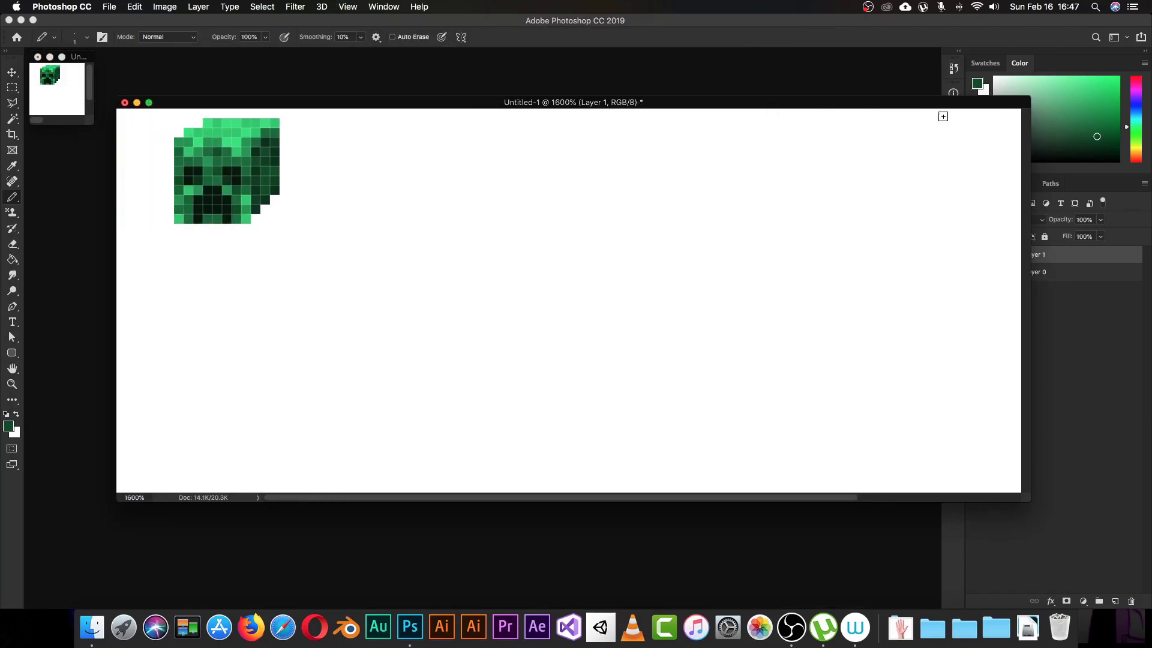
pyautogui.moveTo(1028, 102); pyautogui.dragTo(805, 68)
pyautogui.moveTo(513, 79); pyautogui.dragTo(645, 108)
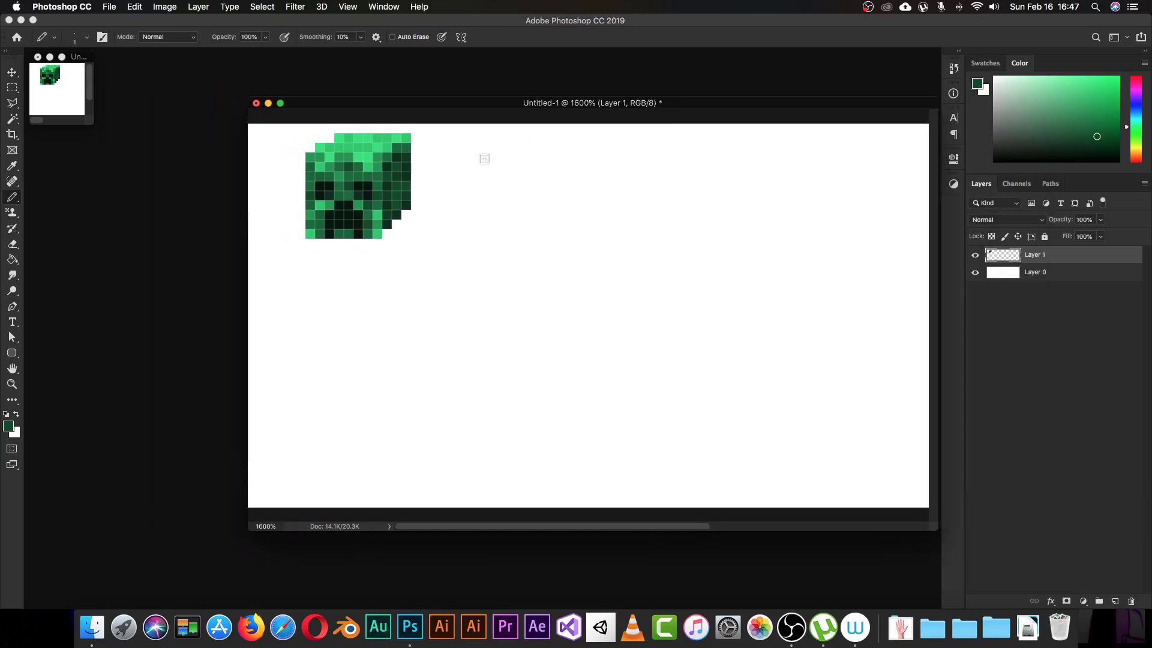
pyautogui.press('super+plus')
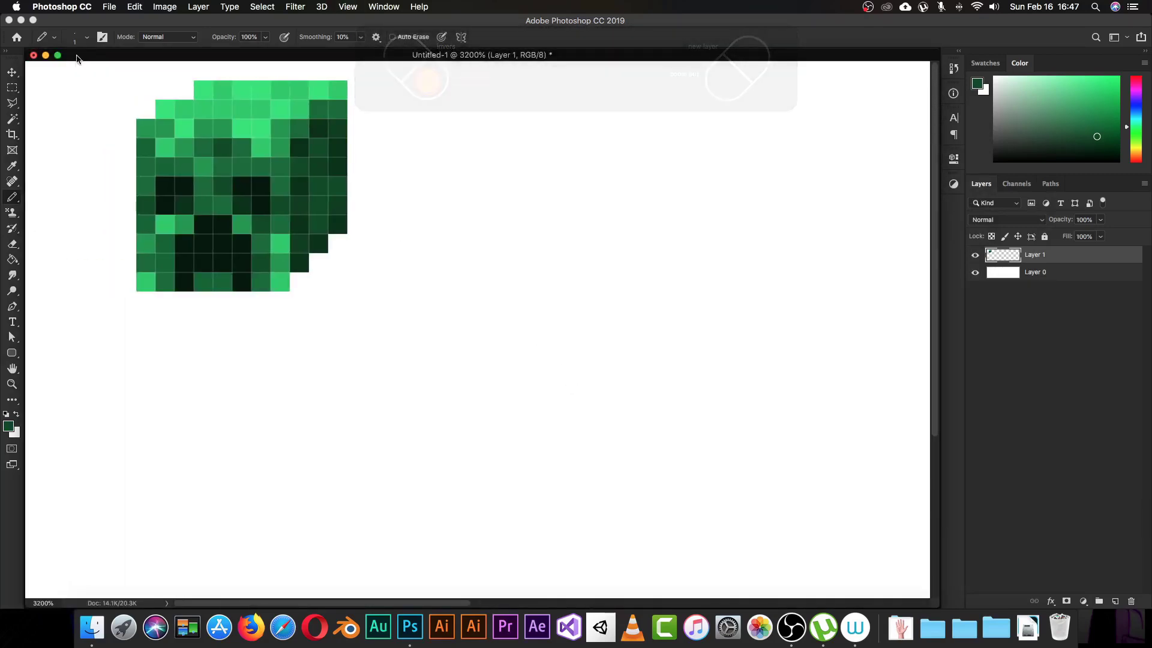
pyautogui.moveTo(91, 68); pyautogui.dragTo(420, 237)
pyautogui.moveTo(496, 244); pyautogui.dragTo(271, 96)
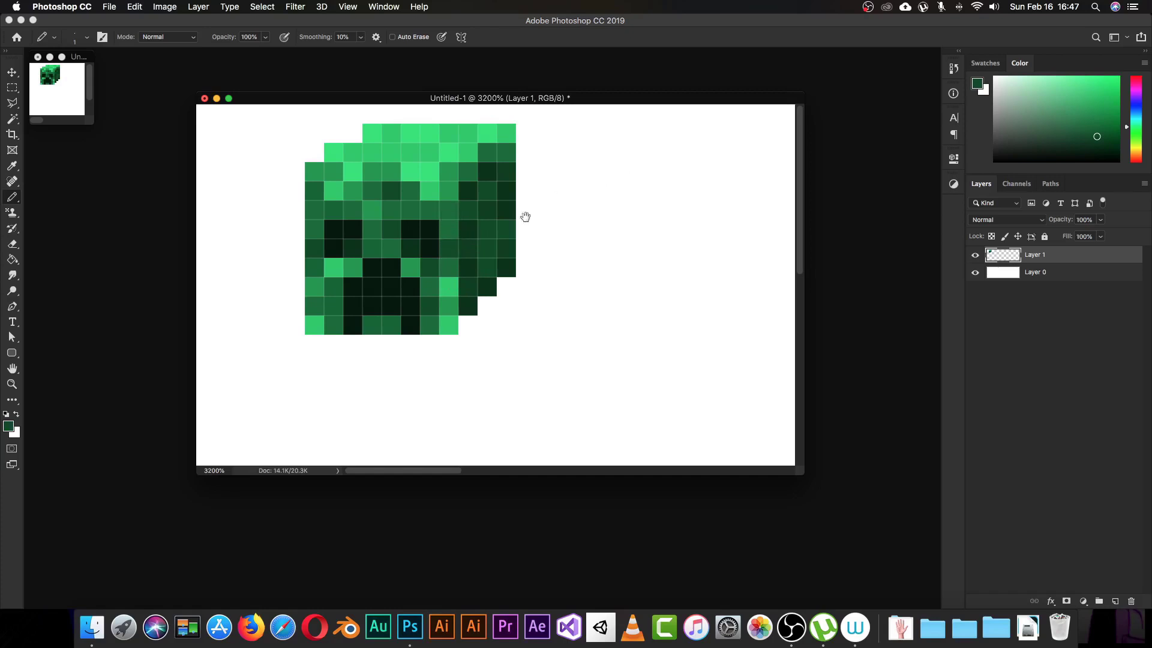
pyautogui.moveTo(526, 217); pyautogui.dragTo(406, 225)
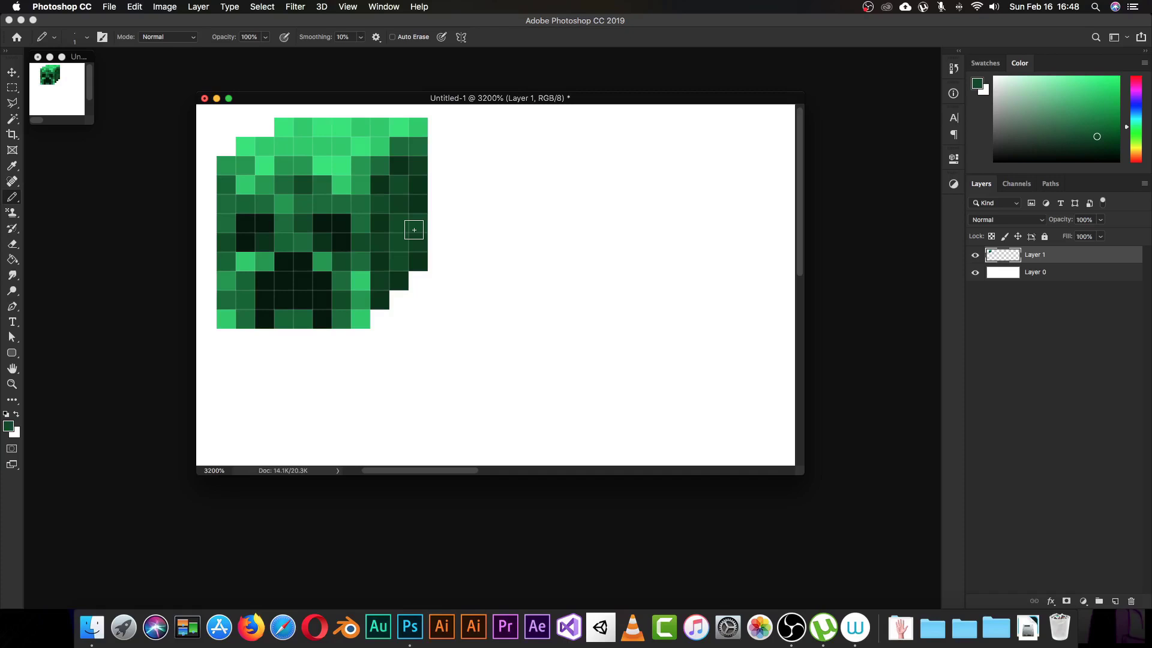
# Change the foreground colour to dark brown for pencil drawing on the empty canvas beside the Creeper head
pyautogui.moveTo(471, 259); pyautogui.dragTo(269, 264)
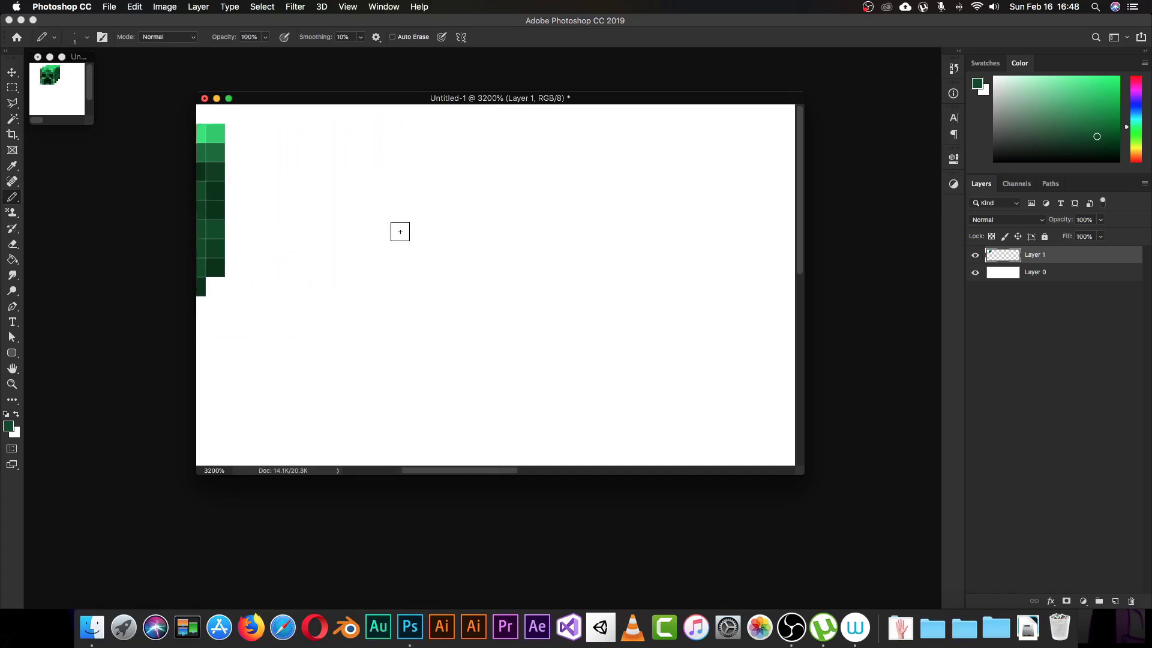
pyautogui.click(977, 83)
pyautogui.click(948, 261)
pyautogui.click(1042, 109)
pyautogui.press('b')
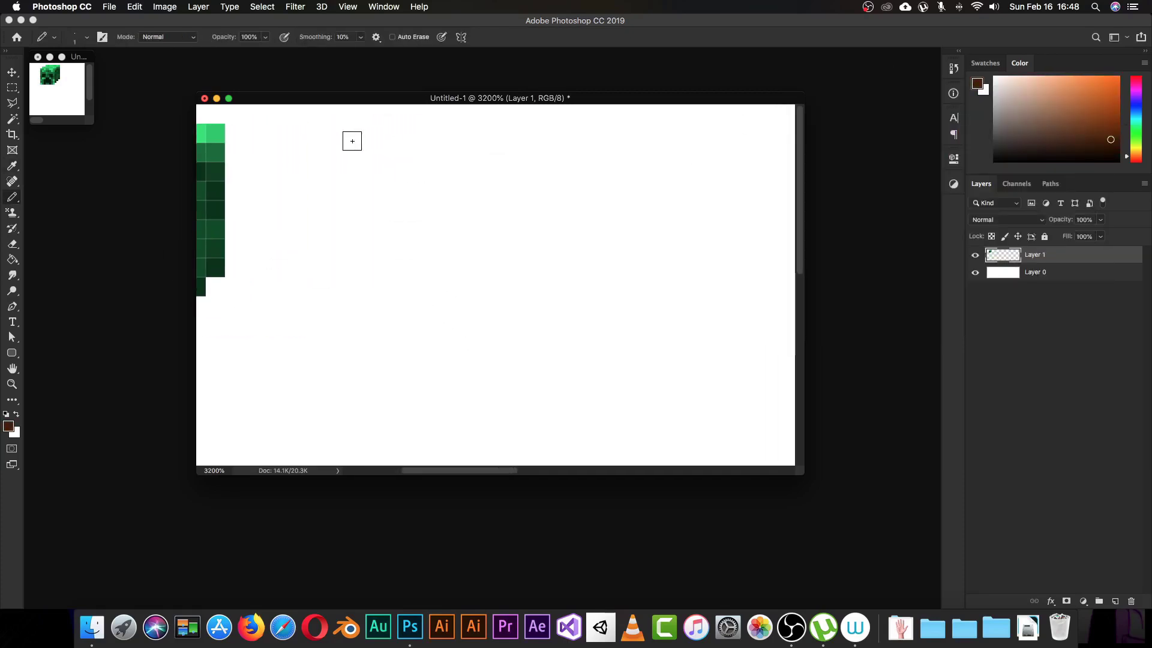
pyautogui.moveTo(374, 159)
pyautogui.mouseDown()
pyautogui.moveTo(520, 155)
pyautogui.moveTo(534, 234)
pyautogui.mouseUp()
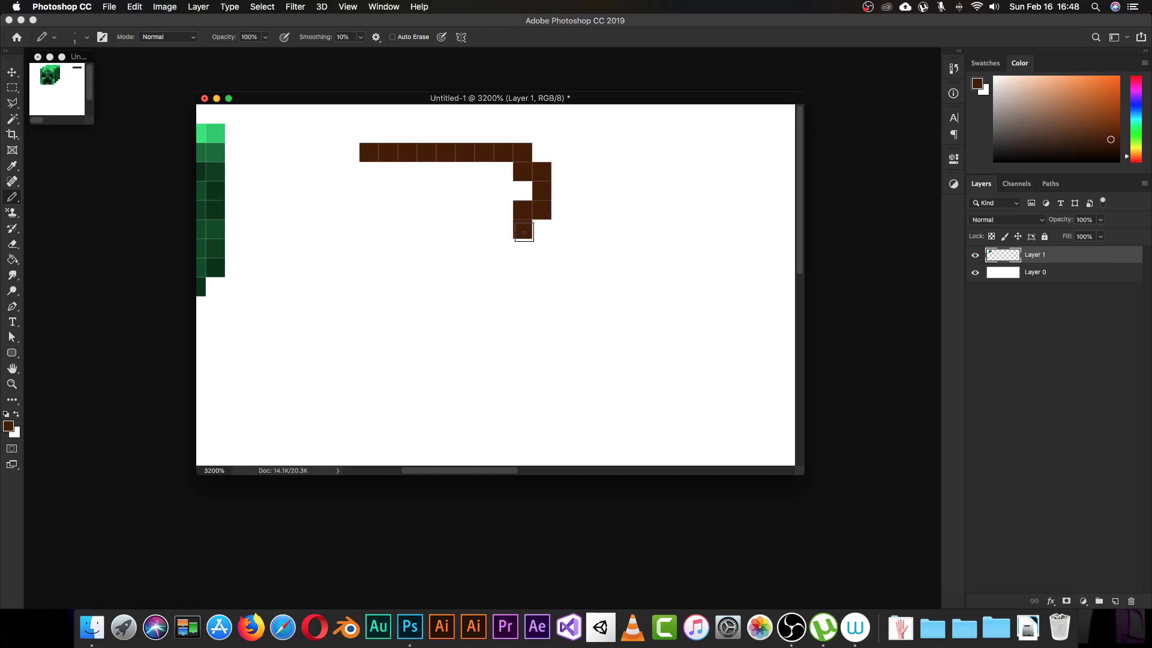
pyautogui.press('super+z')
pyautogui.press('super+z')
# Make an 8 × 9 pixel rectangular selection beside the Creeper head, fill it with dark brown, and recolour the block a lighter brown
pyautogui.press('m')
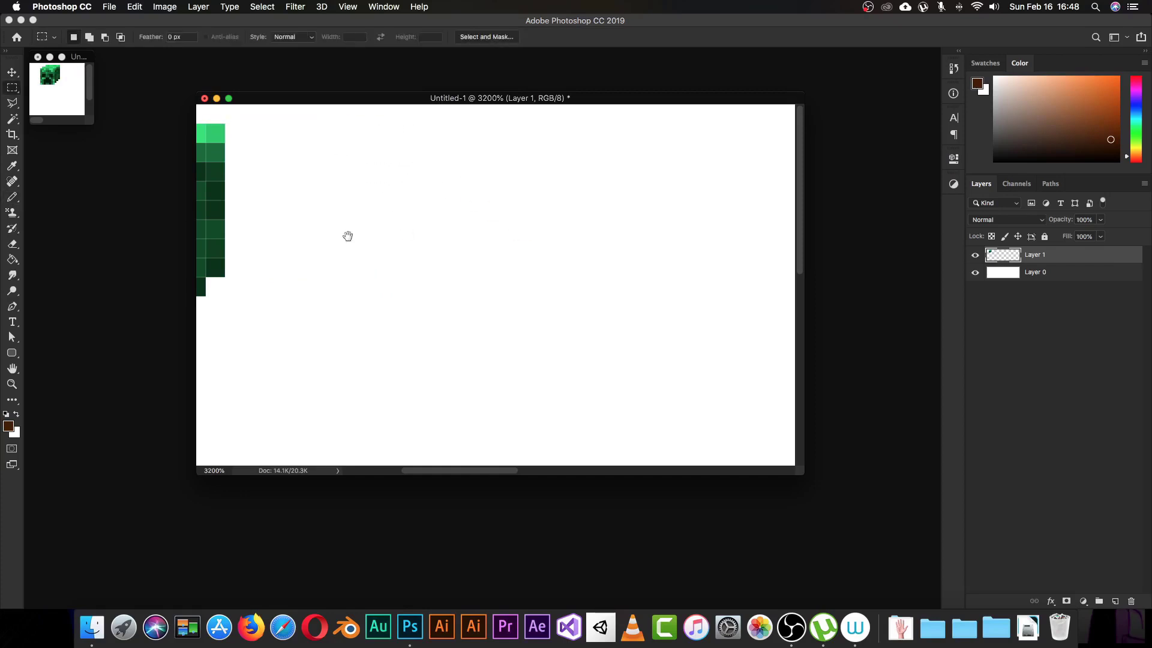
pyautogui.hscroll(-5, 347, 236)
pyautogui.moveTo(263, 143); pyautogui.dragTo(405, 298)
pyautogui.hscroll(5, 705, 261)
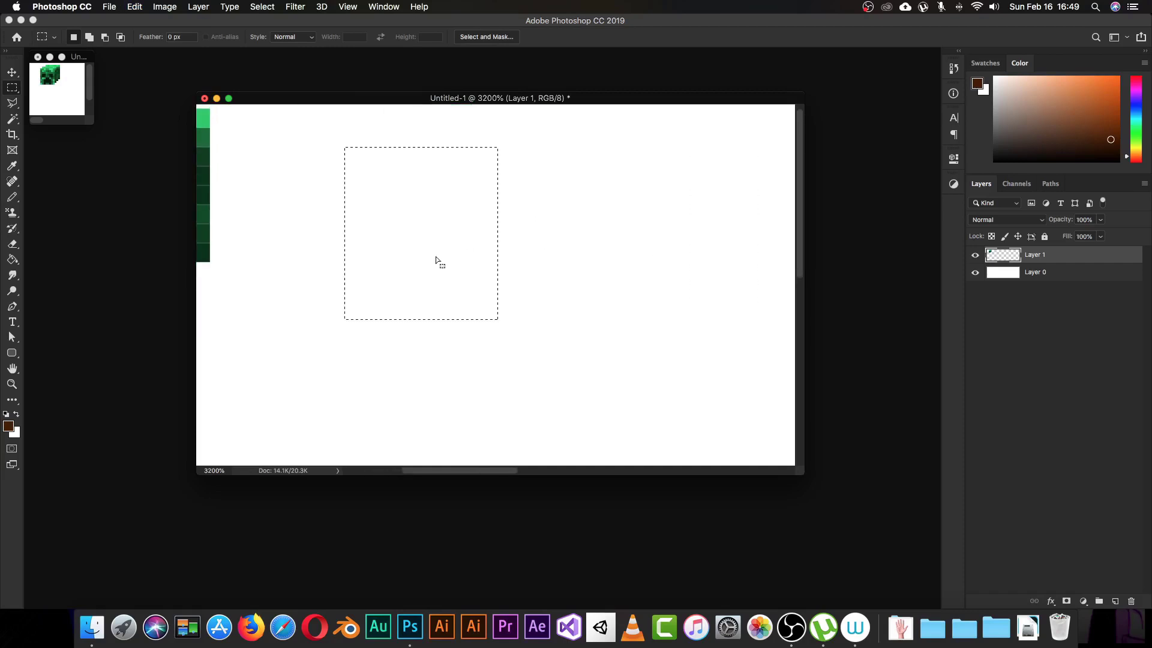
pyautogui.press('b')
pyautogui.moveTo(356, 167)
pyautogui.mouseDown()
pyautogui.moveTo(491, 219)
pyautogui.moveTo(393, 302)
pyautogui.moveTo(353, 200)
pyautogui.moveTo(417, 206)
pyautogui.moveTo(426, 180)
pyautogui.moveTo(465, 217)
pyautogui.moveTo(491, 287)
pyautogui.mouseUp()
pyautogui.press('alt')
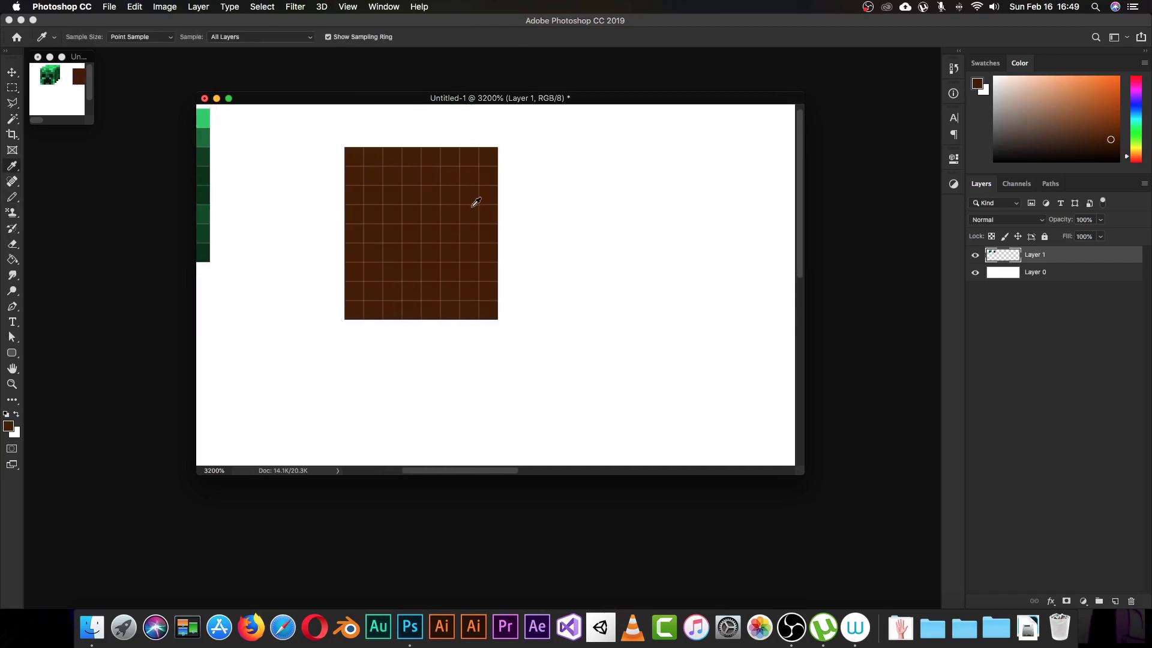
pyautogui.moveTo(374, 186)
pyautogui.mouseDown()
pyautogui.moveTo(481, 167)
pyautogui.moveTo(420, 180)
pyautogui.moveTo(361, 237)
pyautogui.moveTo(428, 302)
pyautogui.moveTo(486, 194)
pyautogui.moveTo(448, 214)
pyautogui.moveTo(410, 282)
pyautogui.moveTo(436, 296)
pyautogui.moveTo(460, 281)
pyautogui.mouseUp()
# Paint a stepped white notch in the brown block's upper middle, and 80% brightness grey on the third row's two outer pixels per side
pyautogui.keyDown('alt'); pyautogui.click(324, 249); pyautogui.keyUp('alt')
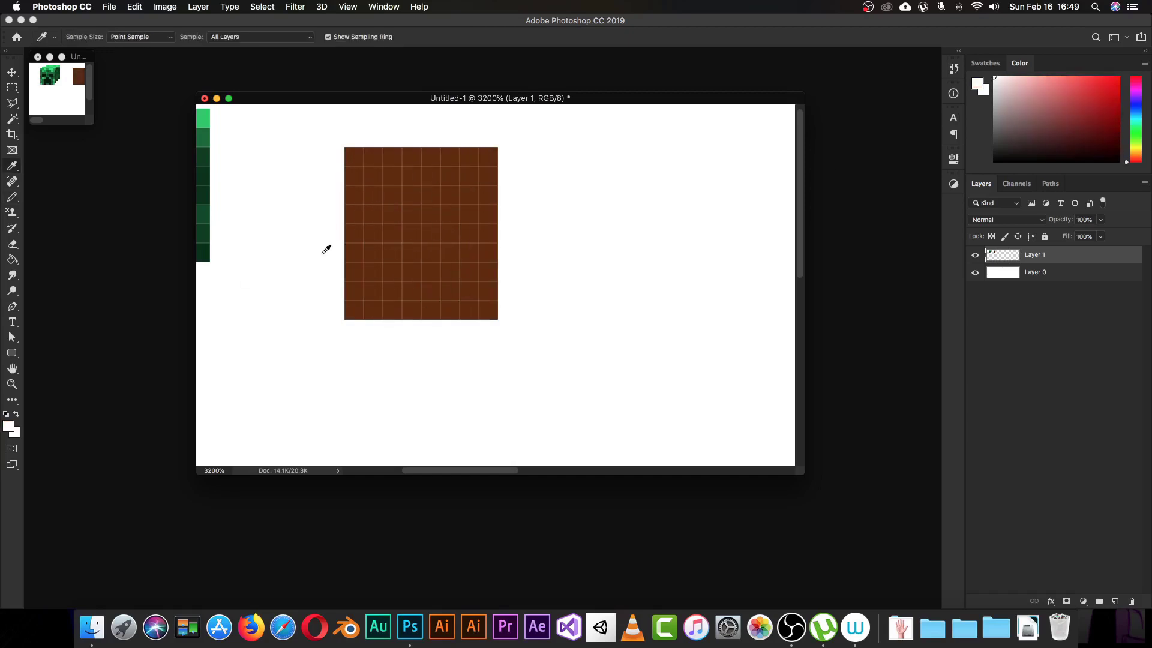
pyautogui.moveTo(451, 157)
pyautogui.mouseDown()
pyautogui.moveTo(413, 183)
pyautogui.moveTo(412, 216)
pyautogui.mouseUp()
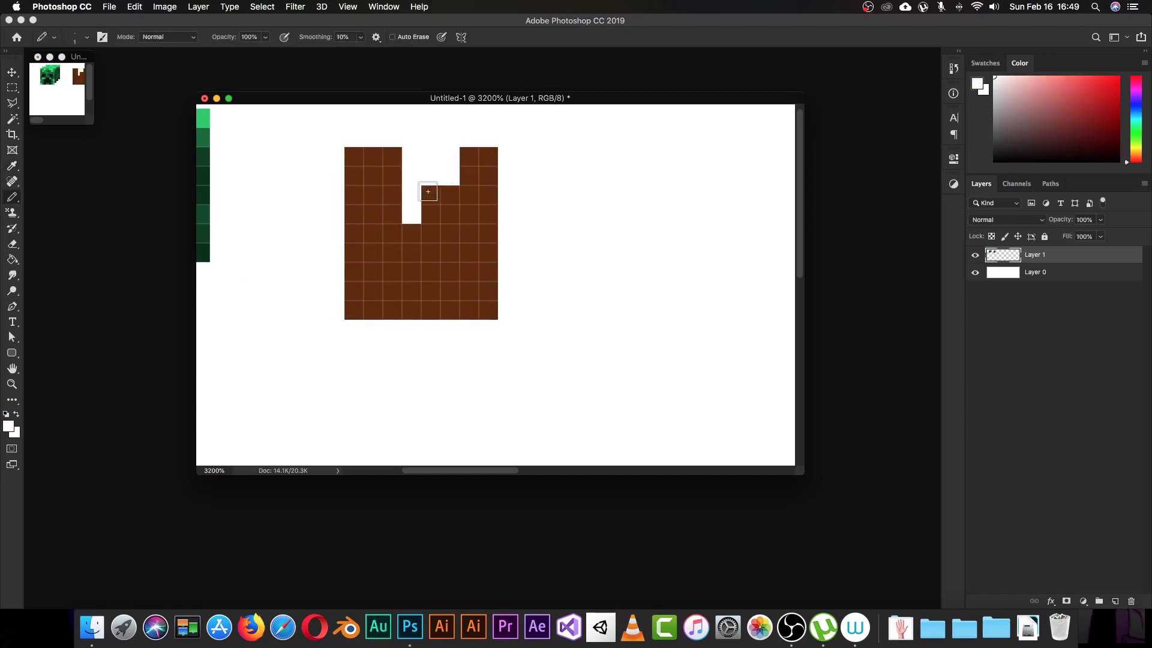
pyautogui.click(8, 426)
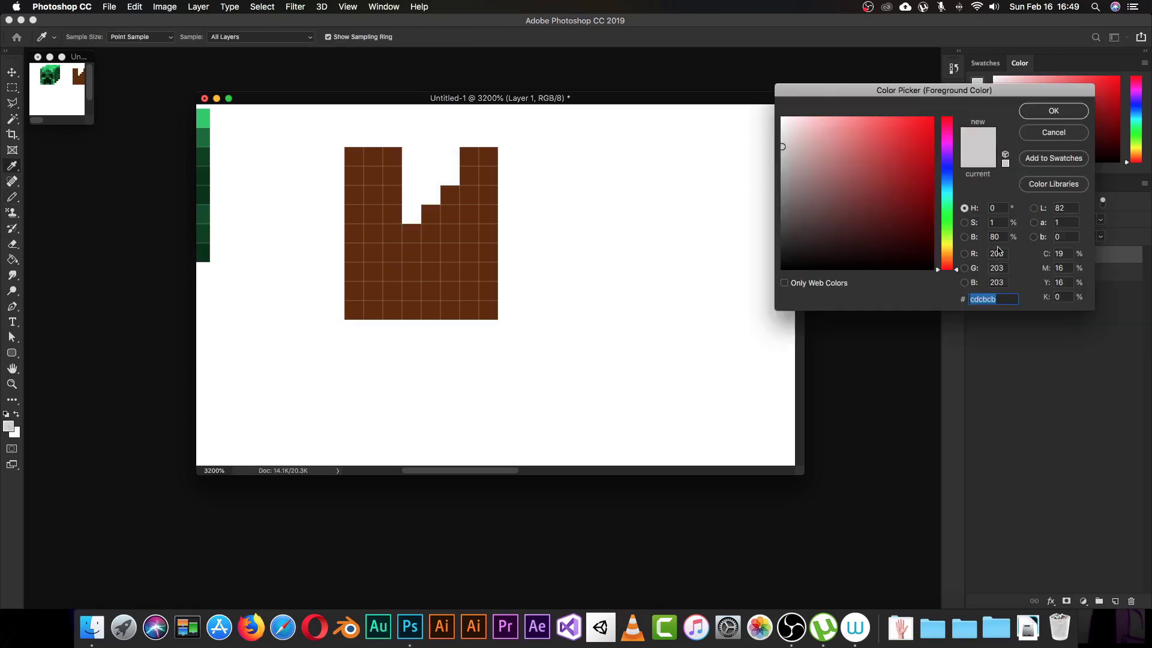
pyautogui.click(1046, 114)
pyautogui.moveTo(469, 195); pyautogui.dragTo(491, 195)
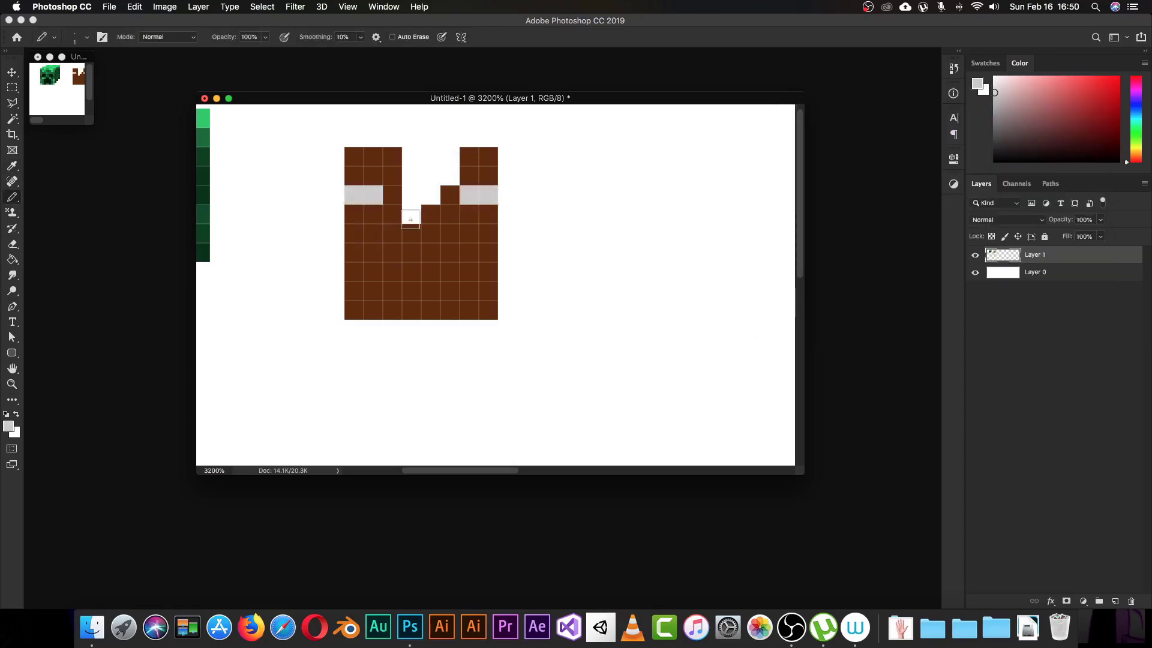
# Paint two eyes in the brown block's fourth row, with black outermost pixels and white pixels directly inside them
pyautogui.click(8, 427)
pyautogui.click(789, 251)
pyautogui.click(1050, 110)
pyautogui.click(489, 214)
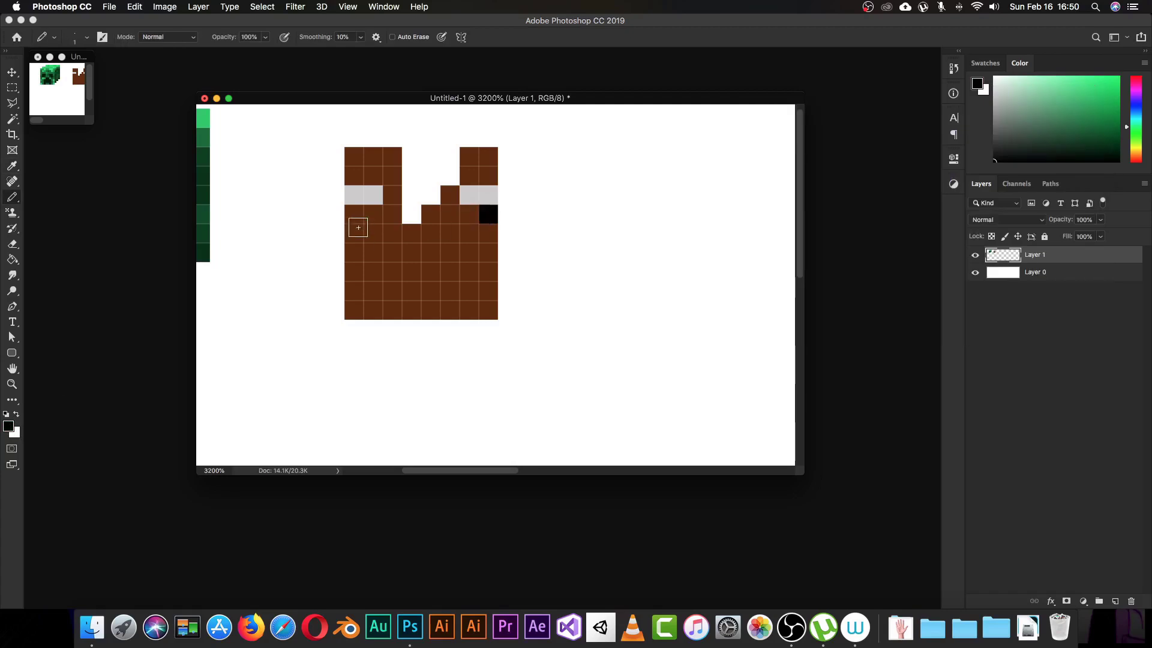
pyautogui.click(355, 218)
pyautogui.keyDown('alt'); pyautogui.click(414, 216); pyautogui.keyUp('alt')
pyautogui.click(469, 214)
pyautogui.click(374, 214)
# Paint a four-pixel-wide muzzle in 90% brightness grey in the lower middle of the brown face
pyautogui.keyDown('alt'); pyautogui.click(470, 195); pyautogui.keyUp('alt')
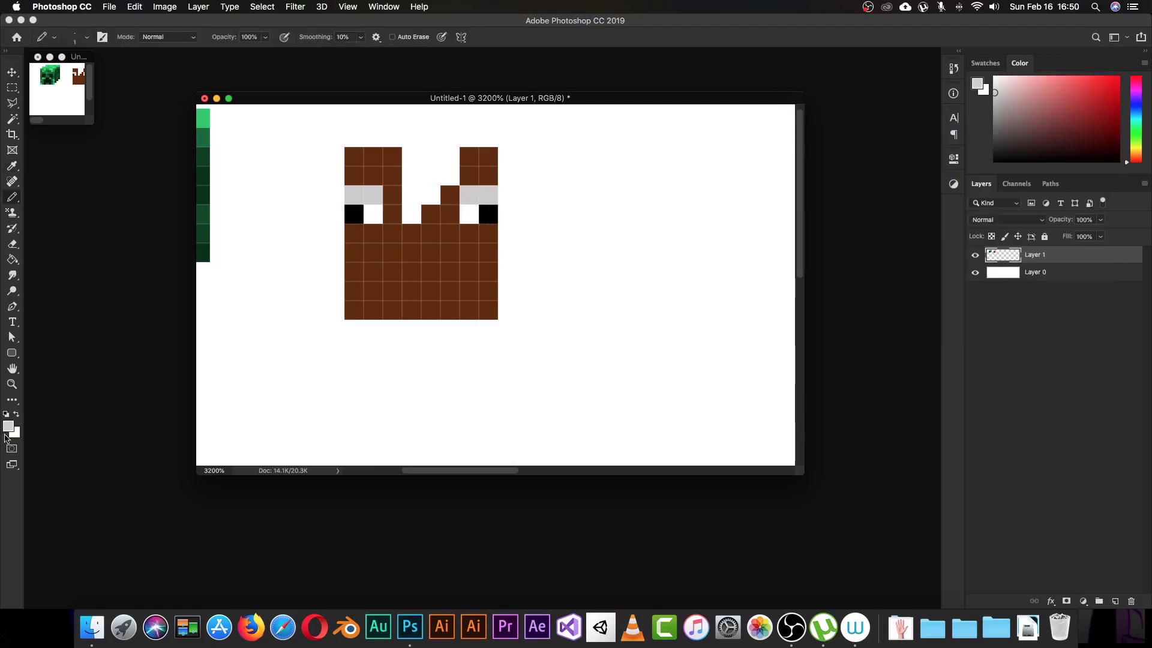
pyautogui.click(8, 426)
pyautogui.doubleClick(998, 236)
pyautogui.write('90')
pyautogui.press('Return')
pyautogui.moveTo(396, 255)
pyautogui.mouseDown()
pyautogui.moveTo(445, 254)
pyautogui.moveTo(492, 215)
pyautogui.moveTo(452, 273)
pyautogui.moveTo(427, 272)
pyautogui.moveTo(469, 291)
pyautogui.mouseUp()
# Paint two black nostrils at the muzzle's outer edges and two-pixel-tall light grey strips just outside them
pyautogui.keyDown('alt'); pyautogui.click(490, 217); pyautogui.keyUp('alt')
pyautogui.click(451, 272)
pyautogui.click(392, 272)
pyautogui.keyDown('alt'); pyautogui.click(448, 253); pyautogui.keyUp('alt')
pyautogui.moveTo(372, 276); pyautogui.dragTo(372, 293)
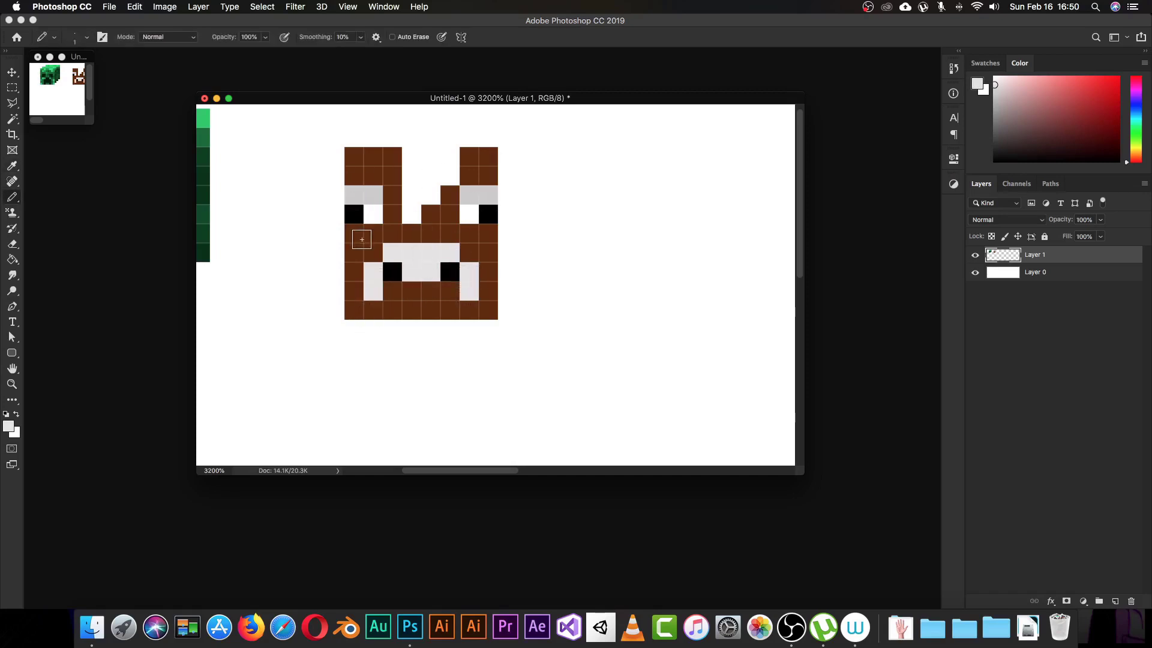
# Erase the face's bottom row and shade the muzzle's lower middle with the eyebrow grey
pyautogui.press('e')
pyautogui.moveTo(354, 310); pyautogui.dragTo(489, 310)
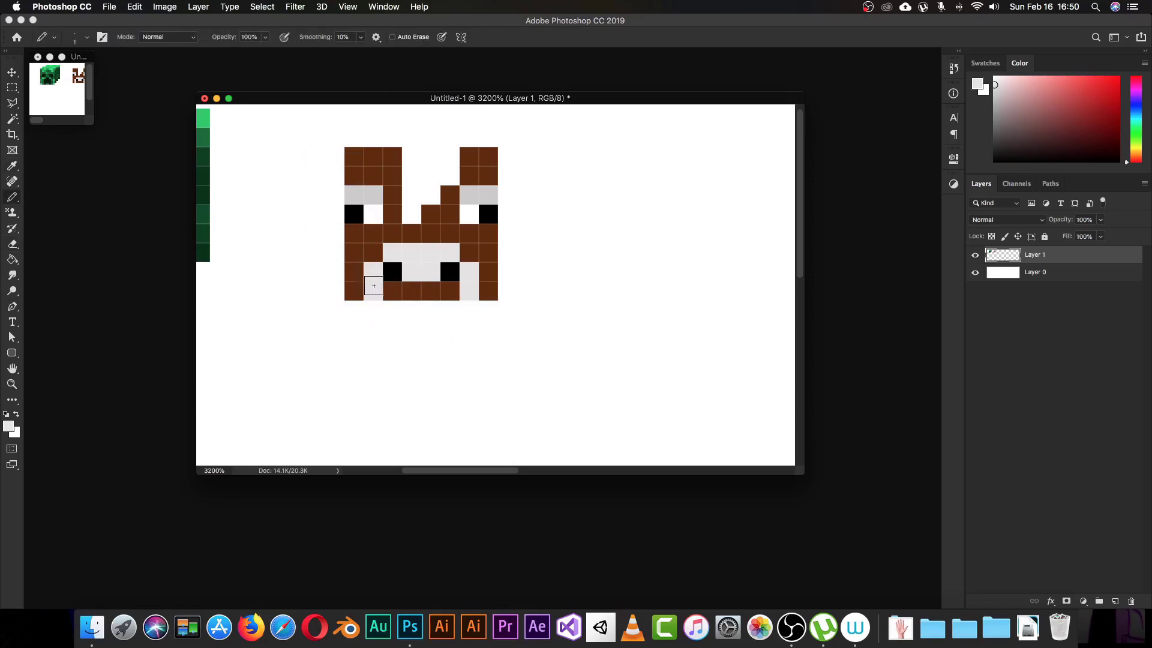
pyautogui.moveTo(386, 288)
pyautogui.mouseDown()
pyautogui.moveTo(451, 292)
pyautogui.moveTo(404, 270)
pyautogui.moveTo(439, 288)
pyautogui.mouseUp()
pyautogui.keyDown('alt'); pyautogui.click(373, 195); pyautogui.keyUp('alt')
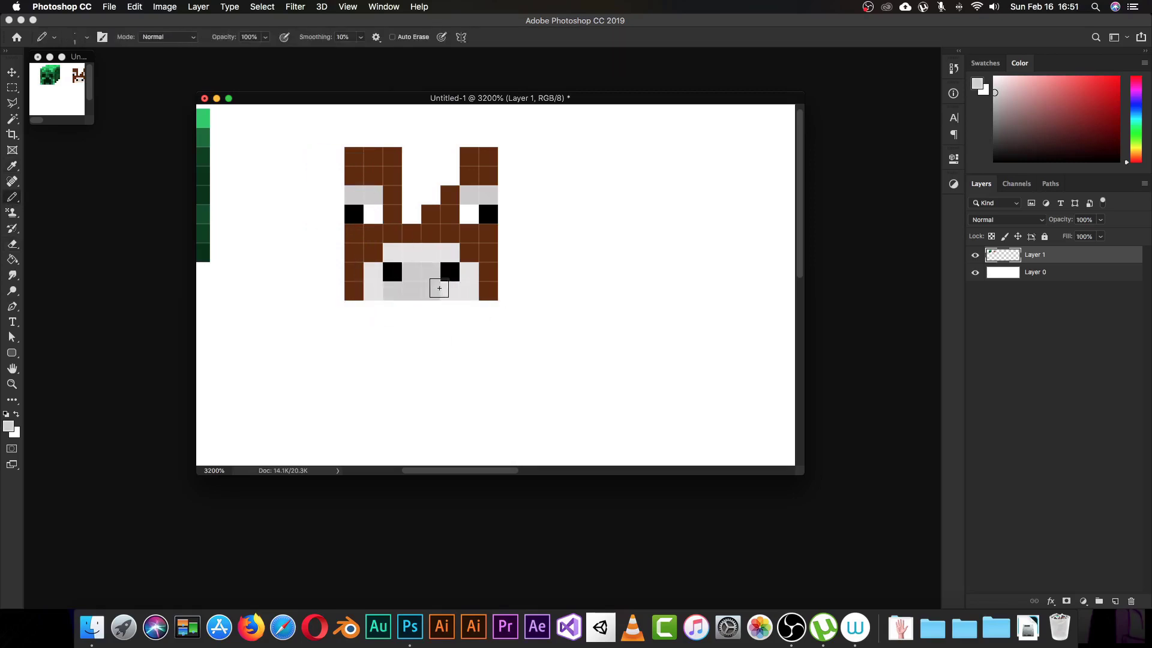
# Set the background colour to grey at 80% brightness
pyautogui.press('i')
pyautogui.click(16, 430)
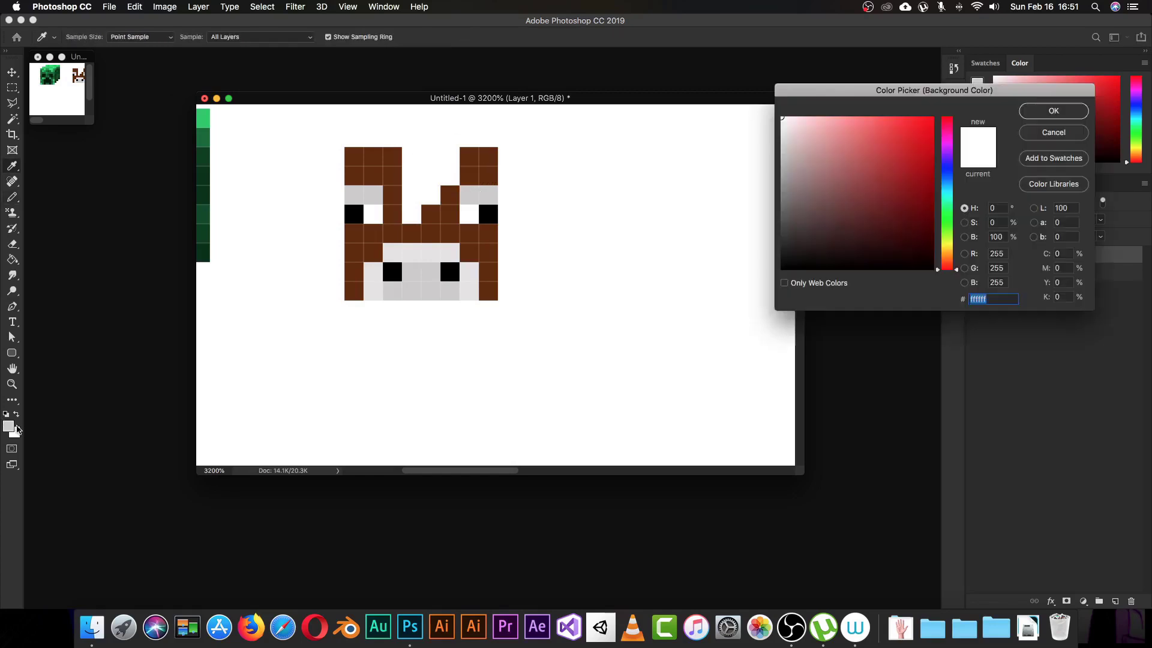
pyautogui.write('80')
pyautogui.press('Return')
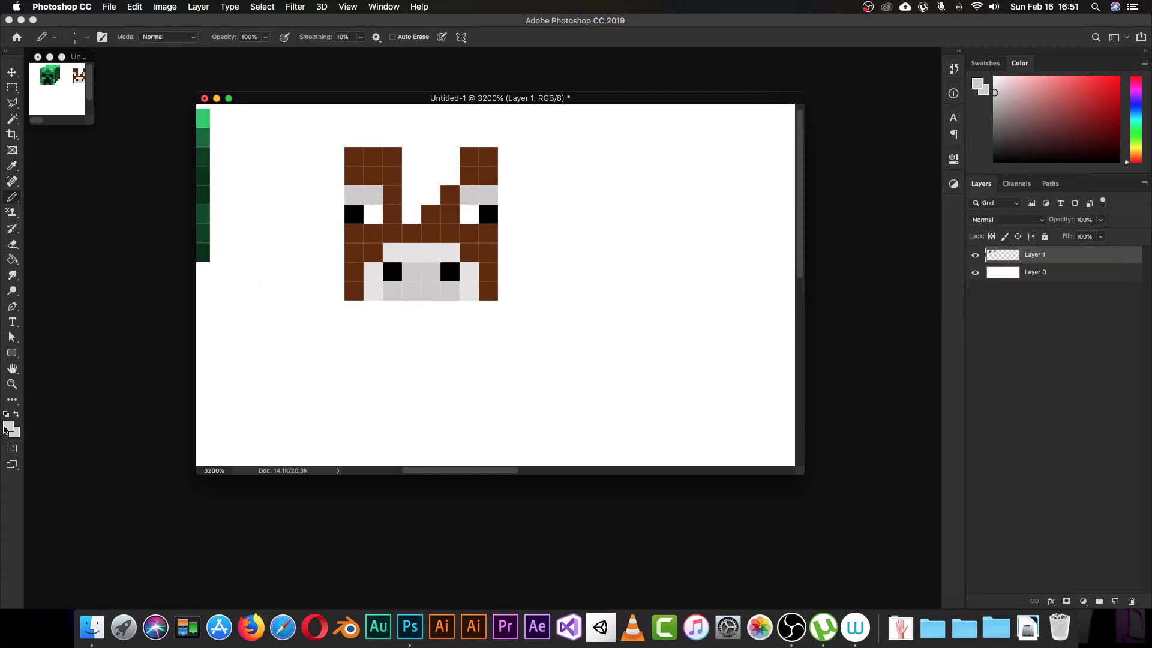
# Recolour both two-pixel eyebrows with grey at 60% brightness and check the face in the small overview window
pyautogui.click(8, 427)
pyautogui.moveTo(998, 236); pyautogui.dragTo(916, 252)
pyautogui.write('60')
pyautogui.press('Return')
pyautogui.moveTo(373, 195); pyautogui.dragTo(354, 195)
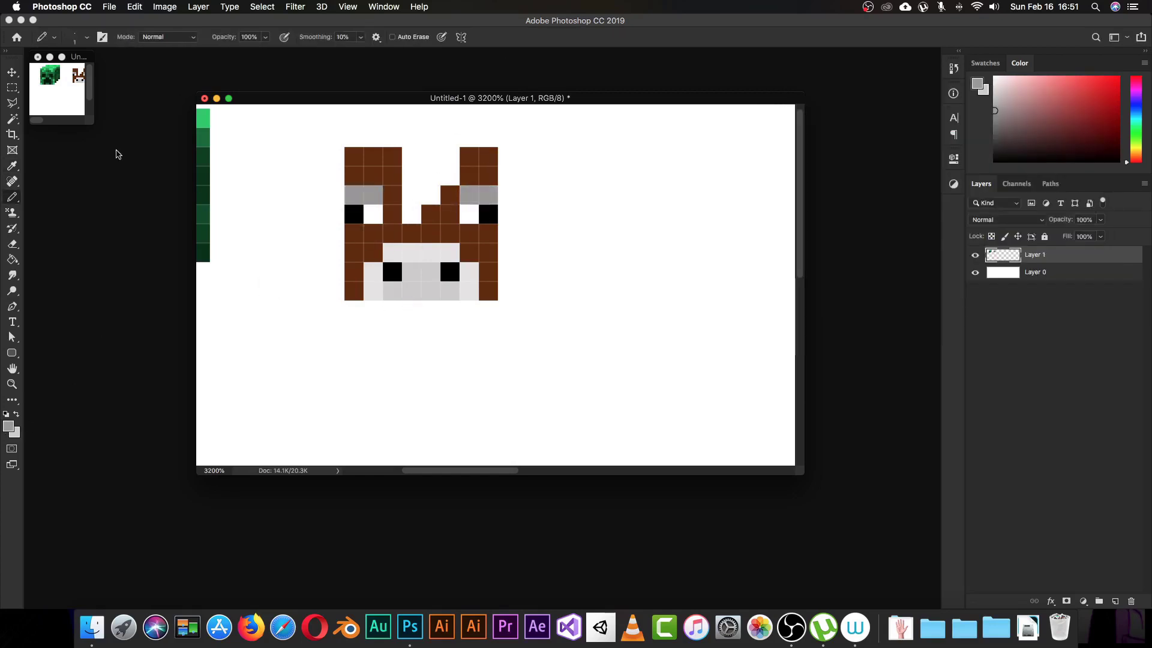
pyautogui.click(71, 121)
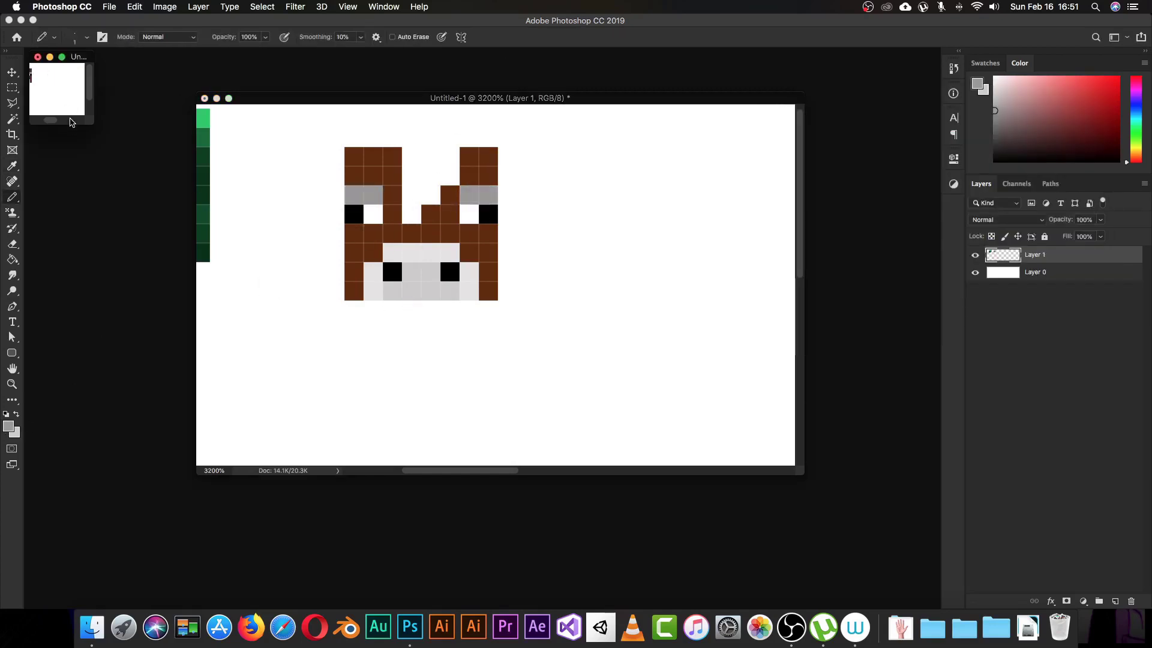
pyautogui.click(437, 167)
# Paint the top and side of the cow head in the face's brown at 20% brightness, stepped for depth
pyautogui.moveTo(421, 201); pyautogui.dragTo(437, 242)
pyautogui.keyDown('alt'); pyautogui.click(360, 180); pyautogui.keyUp('alt')
pyautogui.click(8, 426)
pyautogui.write('20')
pyautogui.press('Return')
pyautogui.moveTo(455, 121)
pyautogui.mouseDown()
pyautogui.moveTo(519, 121)
pyautogui.moveTo(516, 155)
pyautogui.moveTo(535, 123)
pyautogui.mouseUp()
pyautogui.click(521, 287)
pyautogui.moveTo(545, 265)
pyautogui.mouseDown()
pyautogui.moveTo(540, 217)
pyautogui.moveTo(505, 203)
pyautogui.mouseUp()
pyautogui.moveTo(442, 286); pyautogui.dragTo(561, 285)
# Extend the dark brown side of the head to three pixels deep and erase the excess row along the top
pyautogui.moveTo(480, 294)
pyautogui.mouseDown()
pyautogui.moveTo(404, 306)
pyautogui.moveTo(290, 294)
pyautogui.mouseUp()
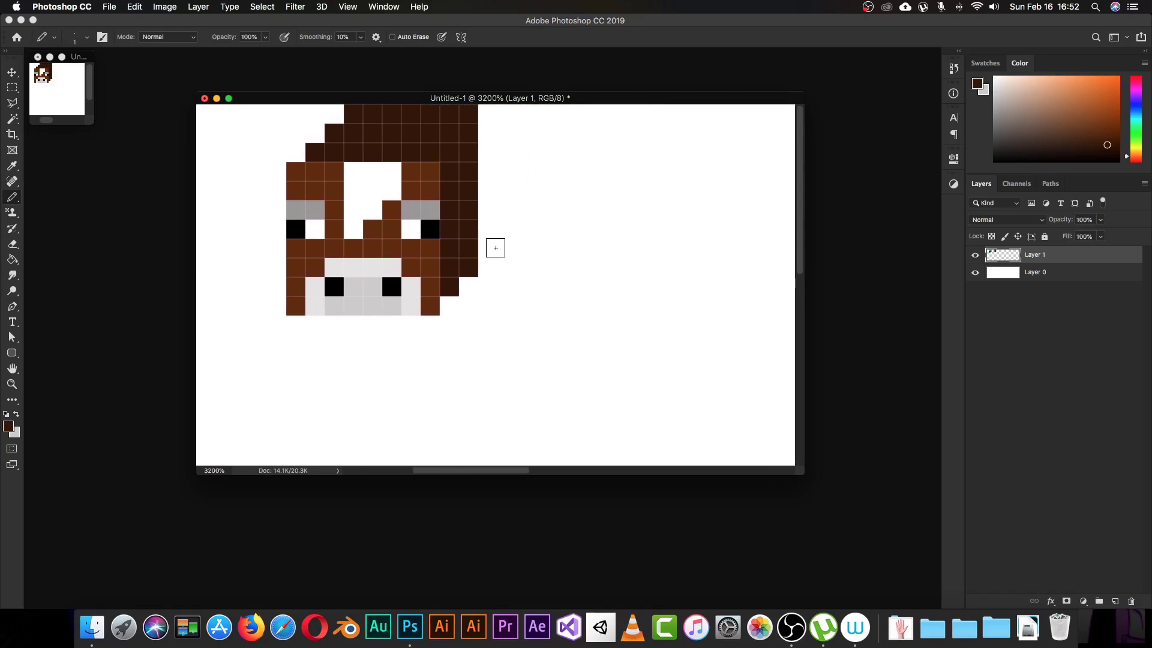
pyautogui.click(494, 246)
pyautogui.moveTo(449, 270); pyautogui.dragTo(456, 270)
pyautogui.moveTo(495, 231); pyautogui.dragTo(497, 213)
pyautogui.press('e')
pyautogui.moveTo(354, 113); pyautogui.dragTo(479, 114)
pyautogui.press('b')
pyautogui.moveTo(495, 196); pyautogui.dragTo(494, 132)
# Shade scattered pixels on the head's side with dark brown at 10% brightness
pyautogui.click(7, 429)
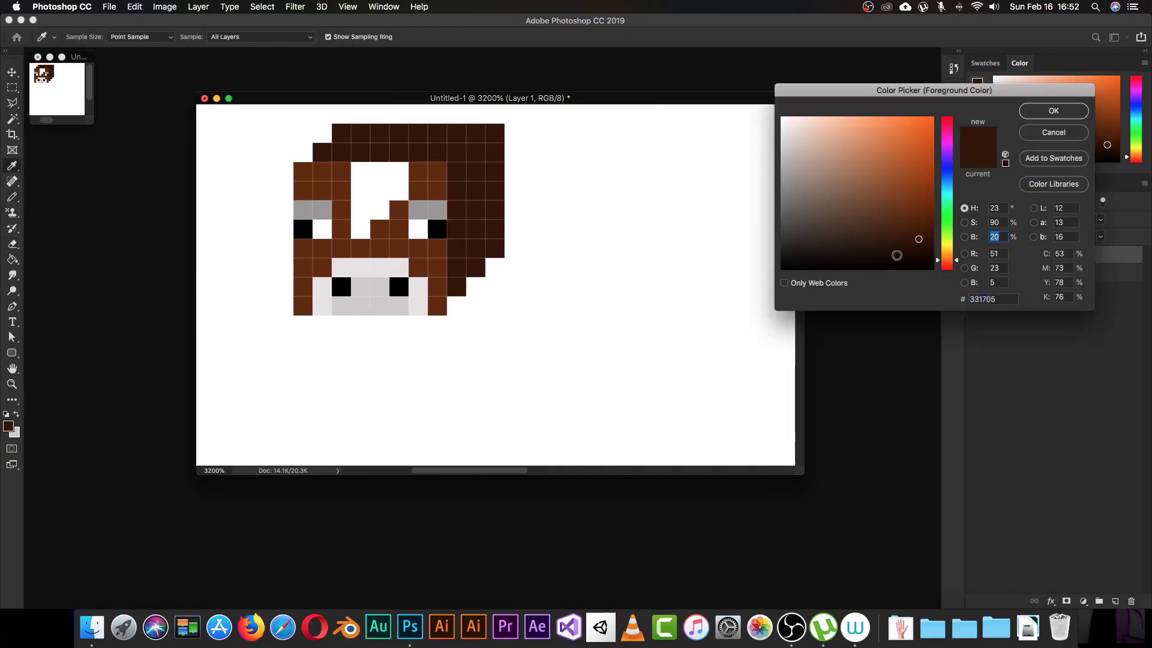
pyautogui.write('10')
pyautogui.press('Return')
pyautogui.click(460, 266)
pyautogui.moveTo(475, 229)
pyautogui.mouseDown()
pyautogui.moveTo(458, 210)
pyautogui.moveTo(494, 208)
pyautogui.moveTo(477, 207)
pyautogui.mouseUp()
pyautogui.click(459, 189)
pyautogui.click(476, 173)
# Scatter highlight pixels across the top of the cow head with brown at 50% brightness
pyautogui.press('i')
pyautogui.click(8, 426)
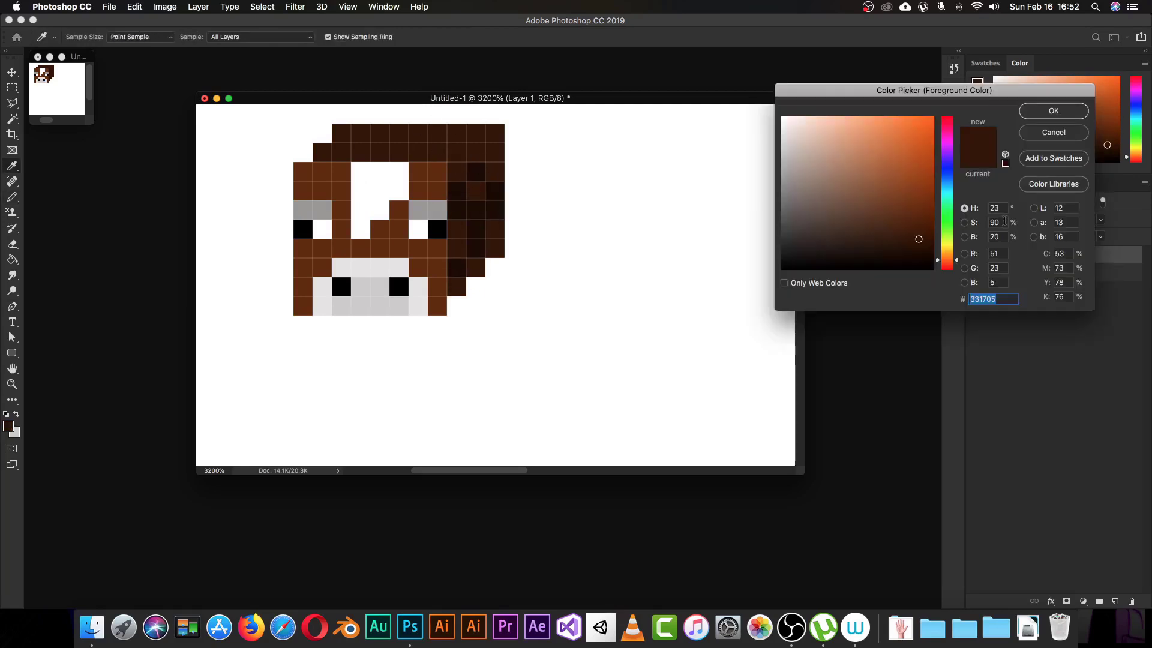
pyautogui.write('50')
pyautogui.press('Return')
pyautogui.click(322, 153)
pyautogui.moveTo(380, 133); pyautogui.dragTo(361, 152)
pyautogui.click(399, 153)
pyautogui.click(437, 133)
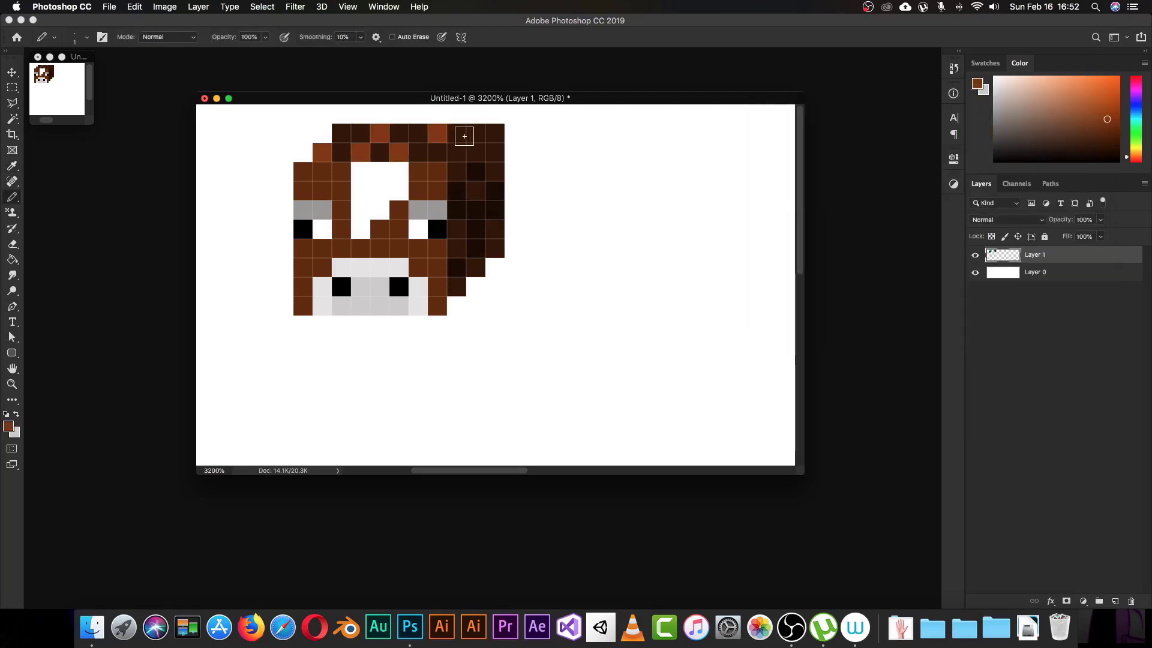
pyautogui.moveTo(456, 133); pyautogui.dragTo(437, 153)
pyautogui.click(418, 133)
pyautogui.click(344, 140)
# Choose a medium brown based on the head's dark brown and blend some side pixels with it
pyautogui.keyDown('alt'); pyautogui.click(452, 153); pyautogui.keyUp('alt')
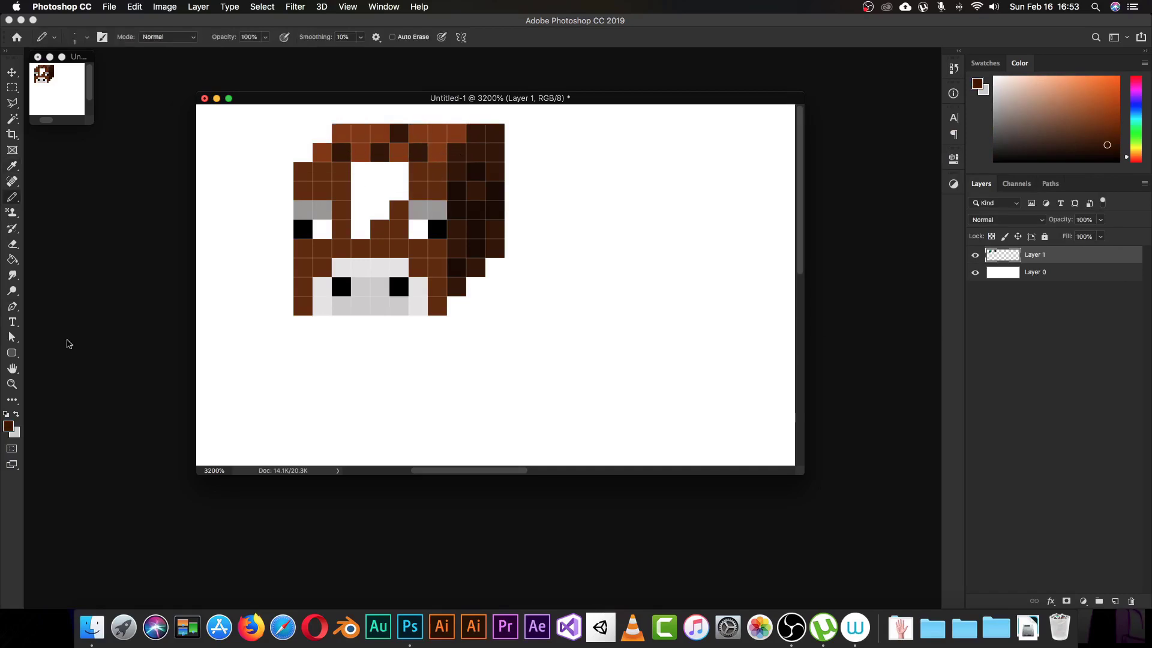
pyautogui.click(8, 426)
pyautogui.moveTo(898, 255); pyautogui.dragTo(919, 224)
pyautogui.press('Return')
pyautogui.press('b')
pyautogui.moveTo(439, 198); pyautogui.dragTo(381, 232)
pyautogui.moveTo(450, 241); pyautogui.dragTo(455, 270)
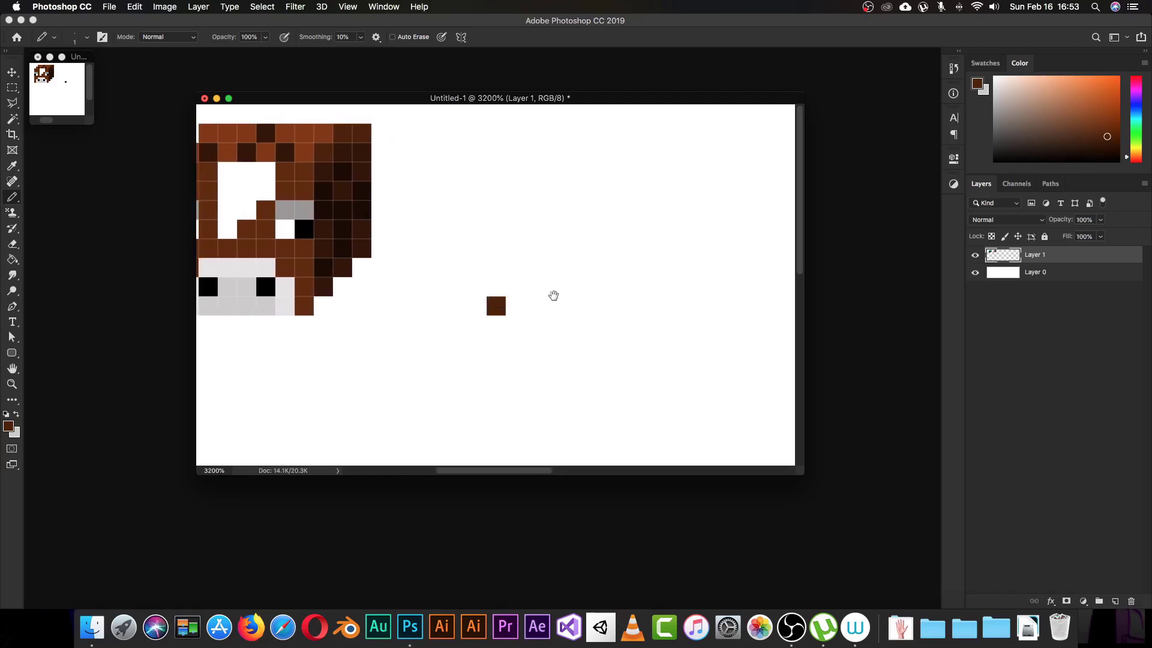
# Paint a block in 90% brightness grey on the empty canvas beyond the cow head, covering the stray brown pixel
pyautogui.moveTo(553, 295); pyautogui.dragTo(369, 305)
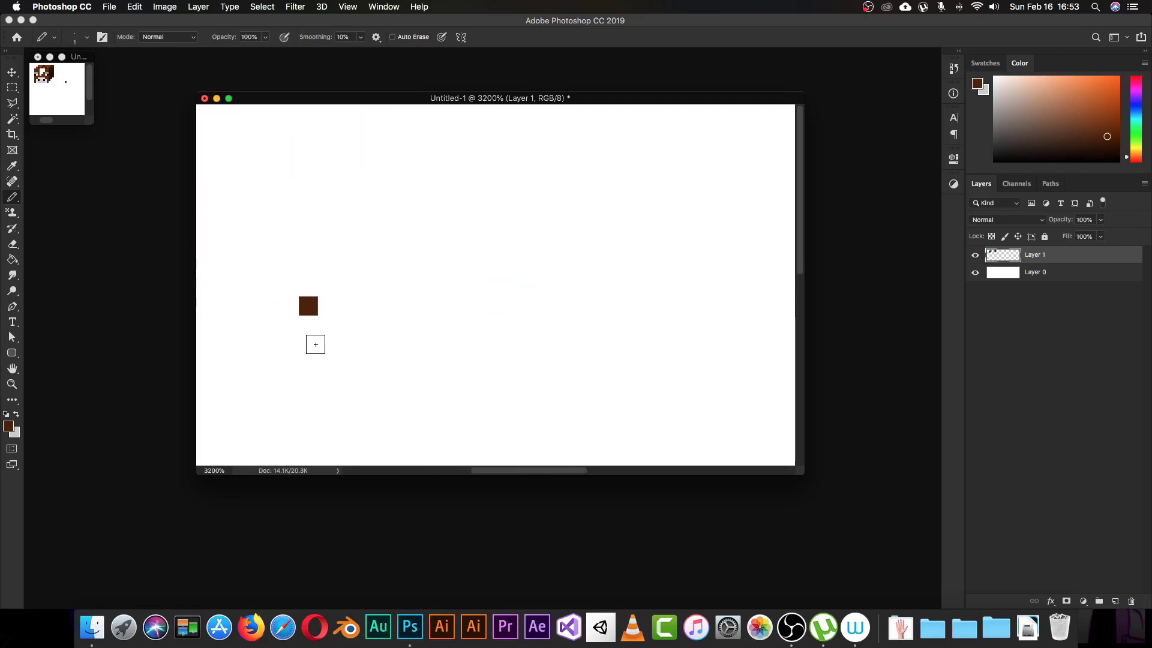
pyautogui.press('i')
pyautogui.click(367, 281)
pyautogui.click(8, 426)
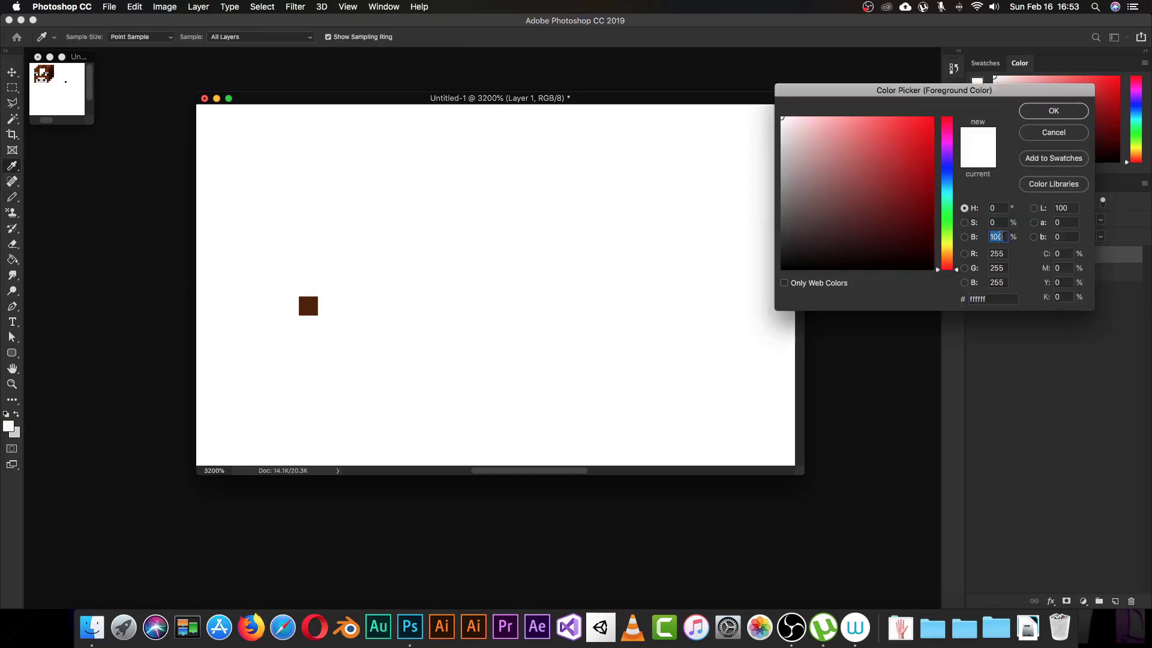
pyautogui.write('90')
pyautogui.press('Return')
pyautogui.moveTo(309, 306); pyautogui.dragTo(424, 306)
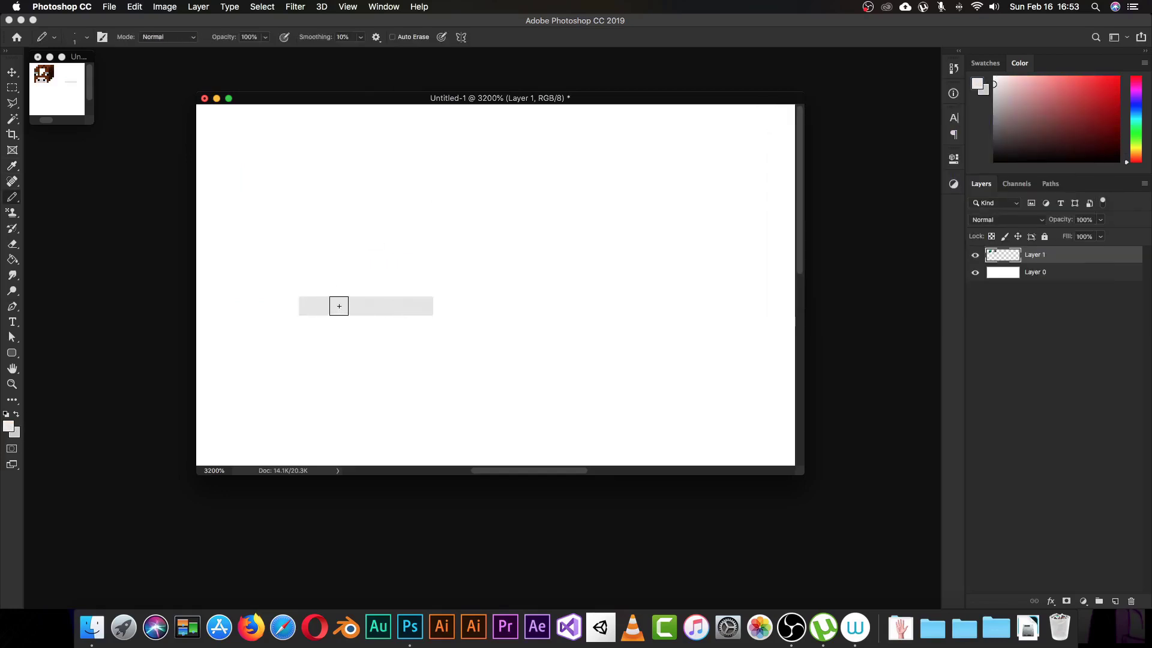
pyautogui.moveTo(340, 306)
pyautogui.mouseDown()
pyautogui.moveTo(311, 293)
pyautogui.moveTo(314, 174)
pyautogui.moveTo(450, 168)
pyautogui.moveTo(435, 302)
pyautogui.moveTo(333, 189)
pyautogui.moveTo(332, 293)
pyautogui.moveTo(417, 260)
pyautogui.moveTo(453, 265)
pyautogui.moveTo(460, 302)
pyautogui.moveTo(327, 262)
pyautogui.mouseUp()
# Check the grey block against an 8 × 8 pixel selection, deselect, and erase the surplus outer column
pyautogui.press('m')
pyautogui.moveTo(280, 143)
pyautogui.mouseDown()
pyautogui.moveTo(319, 181)
pyautogui.moveTo(300, 162)
pyautogui.moveTo(412, 215)
pyautogui.moveTo(452, 315)
pyautogui.mouseUp()
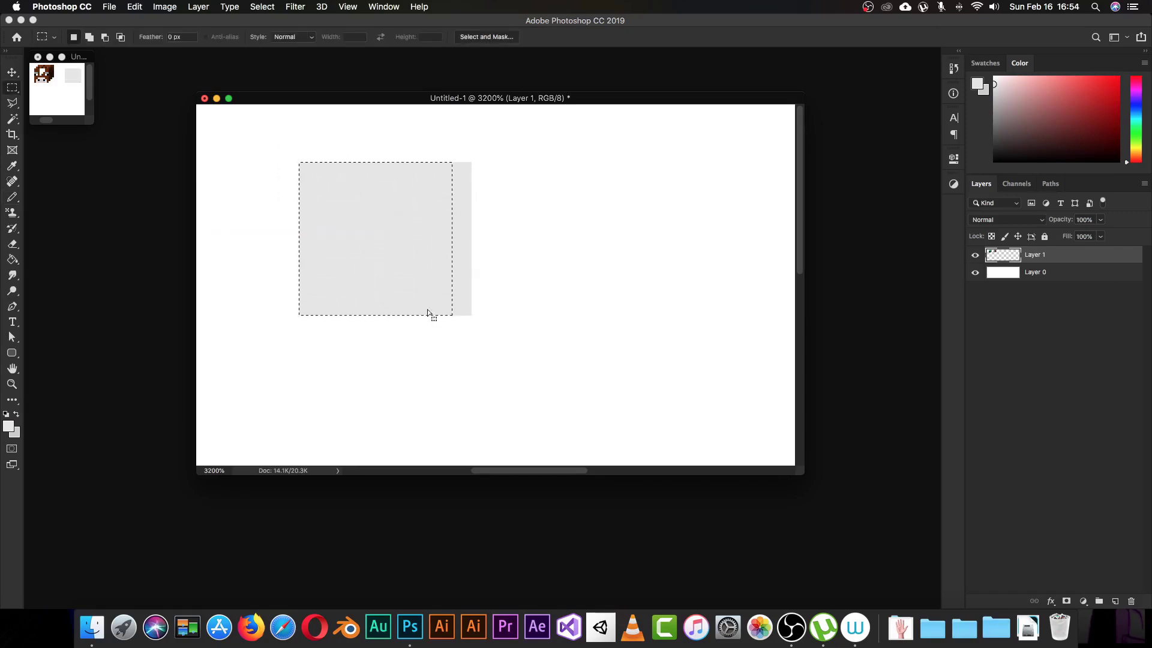
pyautogui.press('super+d')
pyautogui.press('e')
pyautogui.moveTo(463, 170); pyautogui.dragTo(468, 322)
pyautogui.press('b')
# Set the foreground colour to black and paint two single-pixel eyes in the grey block's third row
pyautogui.press('i')
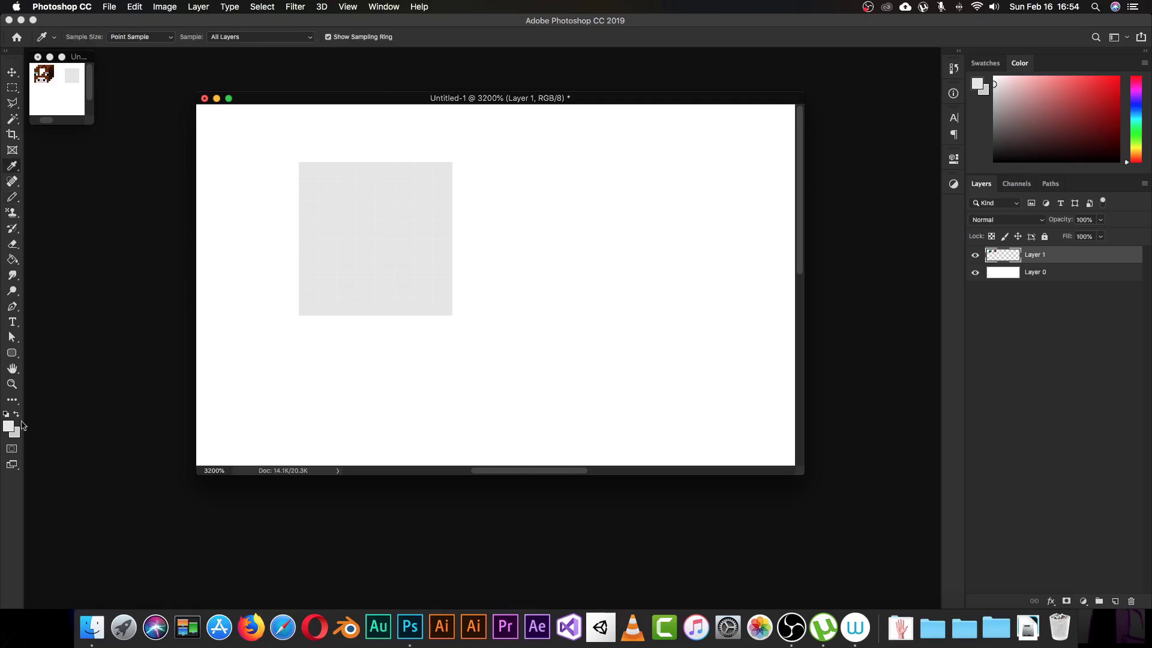
pyautogui.click(9, 425)
pyautogui.click(784, 268)
pyautogui.click(1054, 111)
pyautogui.press('b')
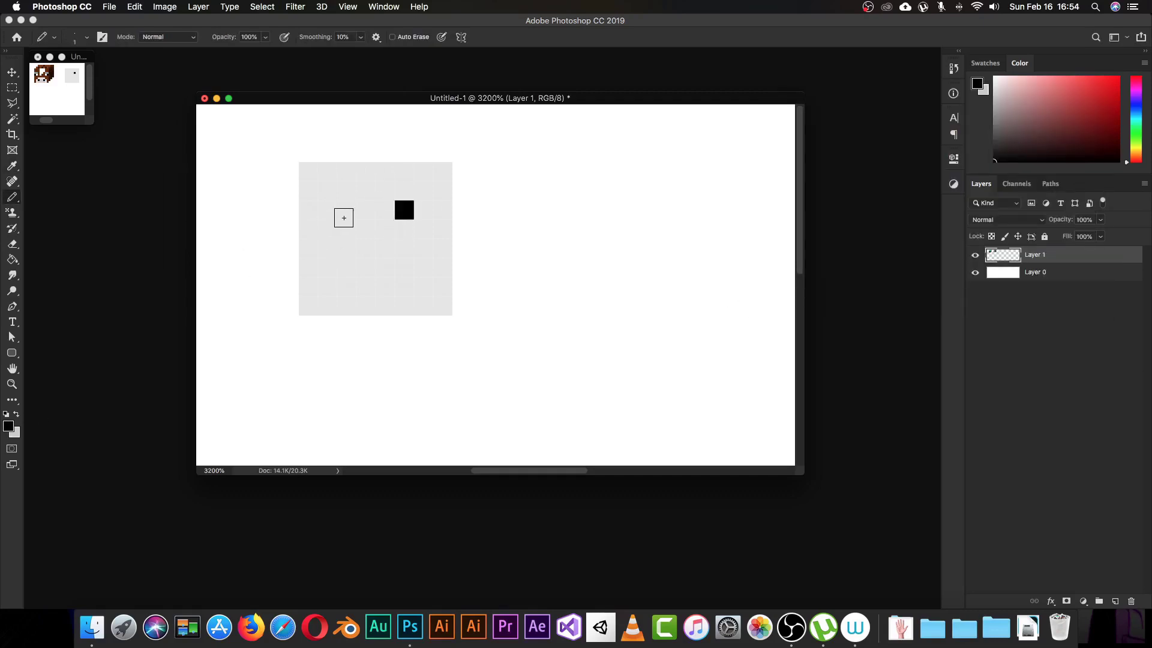
# Paint a four-pixel-wide yellow beak directly below the eyes, with its lower row at 80% brightness
pyautogui.click(1136, 149)
pyautogui.click(1081, 77)
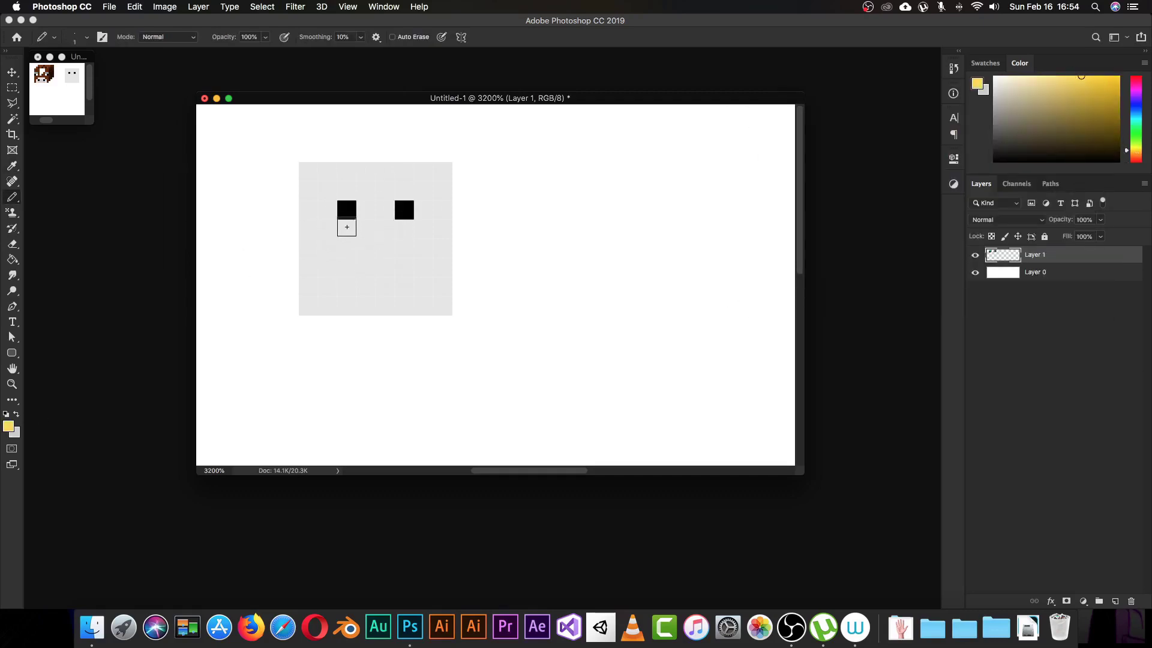
pyautogui.moveTo(346, 227)
pyautogui.mouseDown()
pyautogui.moveTo(404, 228)
pyautogui.moveTo(404, 248)
pyautogui.mouseUp()
pyautogui.press('i')
pyautogui.click(9, 426)
pyautogui.write('80')
pyautogui.press('Return')
# Paint a 2 × 2 pixel pink wattle centred directly below the beak
pyautogui.press('b')
pyautogui.moveTo(1136, 96); pyautogui.dragTo(1136, 78)
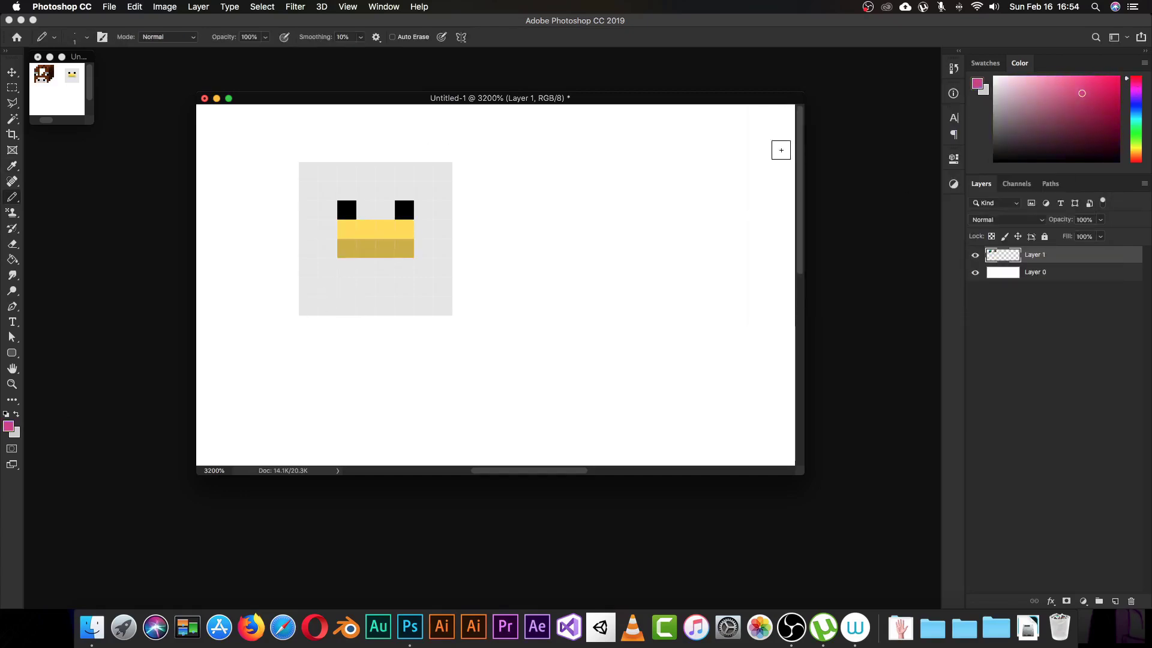
pyautogui.moveTo(367, 271); pyautogui.dragTo(385, 286)
# Paint a stepped two-row top face above the chicken's face in grey at 95% brightness
pyautogui.keyDown('alt'); pyautogui.click(359, 179); pyautogui.keyUp('alt')
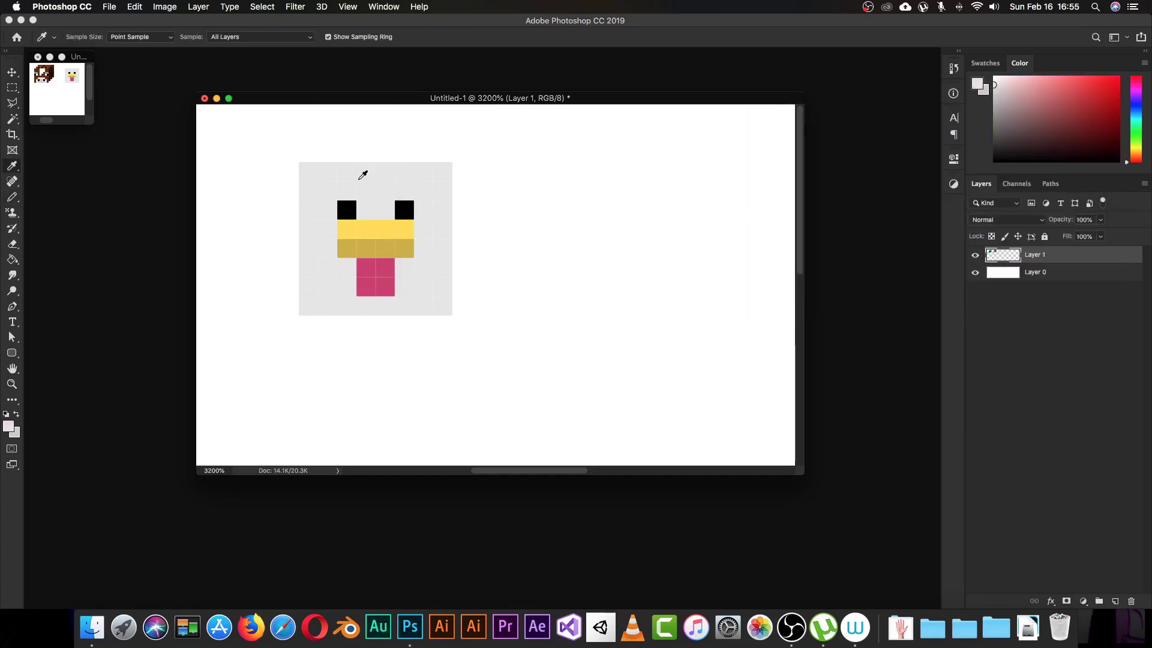
pyautogui.click(8, 426)
pyautogui.write('95')
pyautogui.press('Return')
pyautogui.hscroll(1, 322, 150)
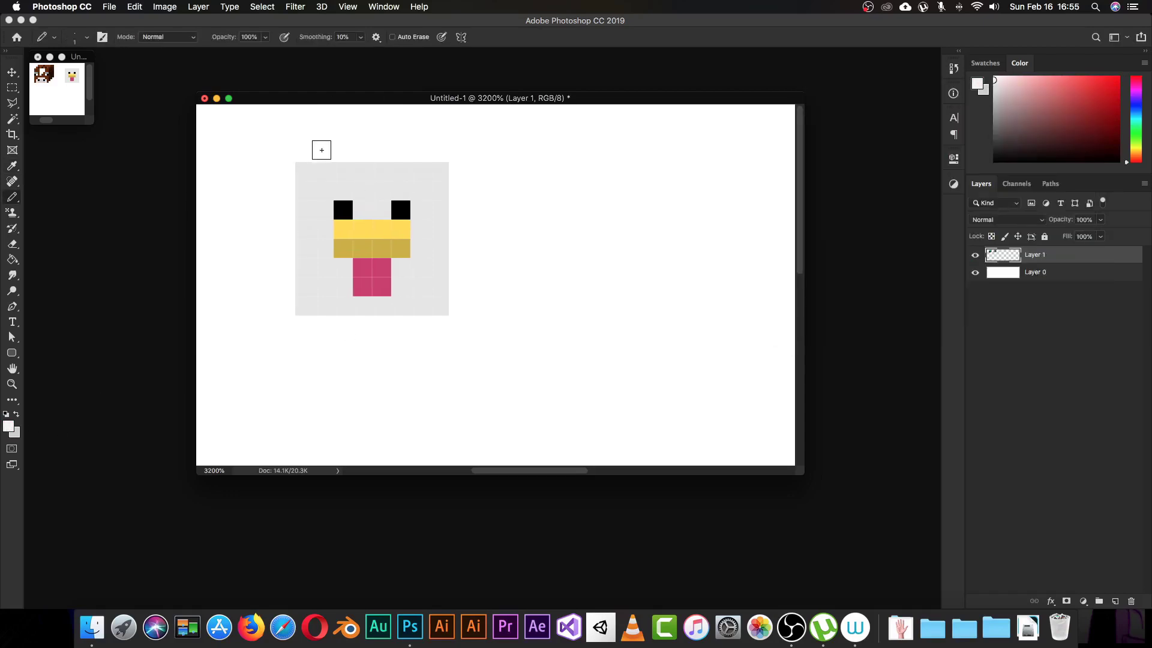
pyautogui.moveTo(384, 130)
pyautogui.mouseDown()
pyautogui.moveTo(455, 149)
pyautogui.moveTo(420, 134)
pyautogui.mouseUp()
# Paint the chicken head's two-pixel-deep side face in grey at 85% brightness
pyautogui.keyDown('alt'); pyautogui.click(426, 280); pyautogui.keyUp('alt')
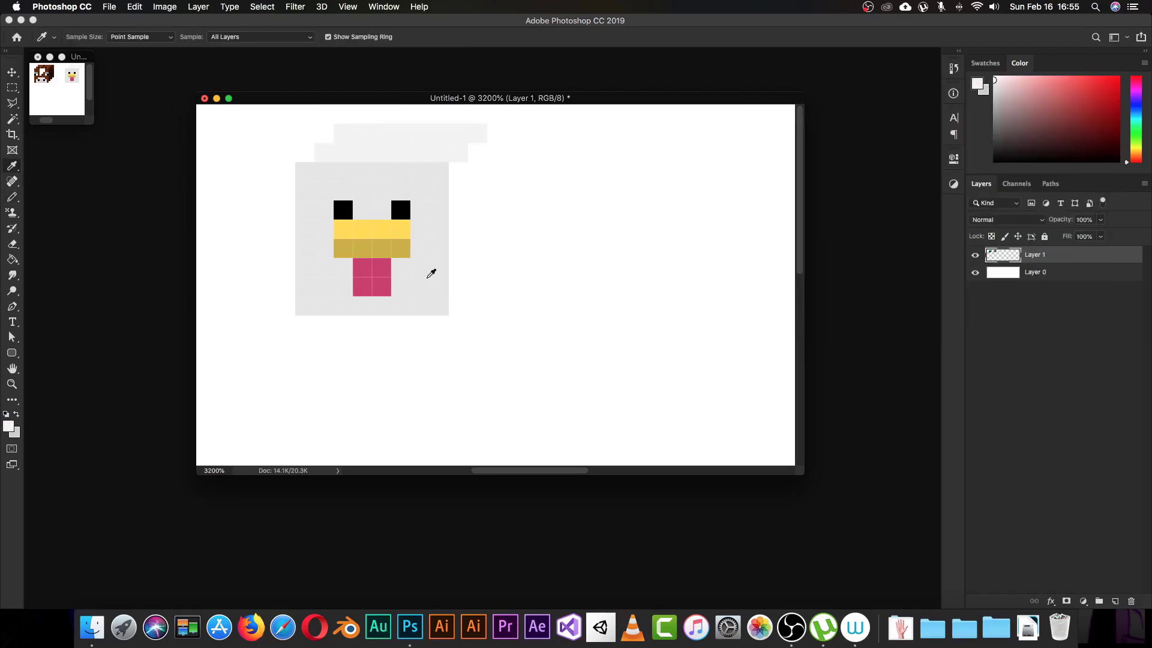
pyautogui.click(8, 427)
pyautogui.write('85')
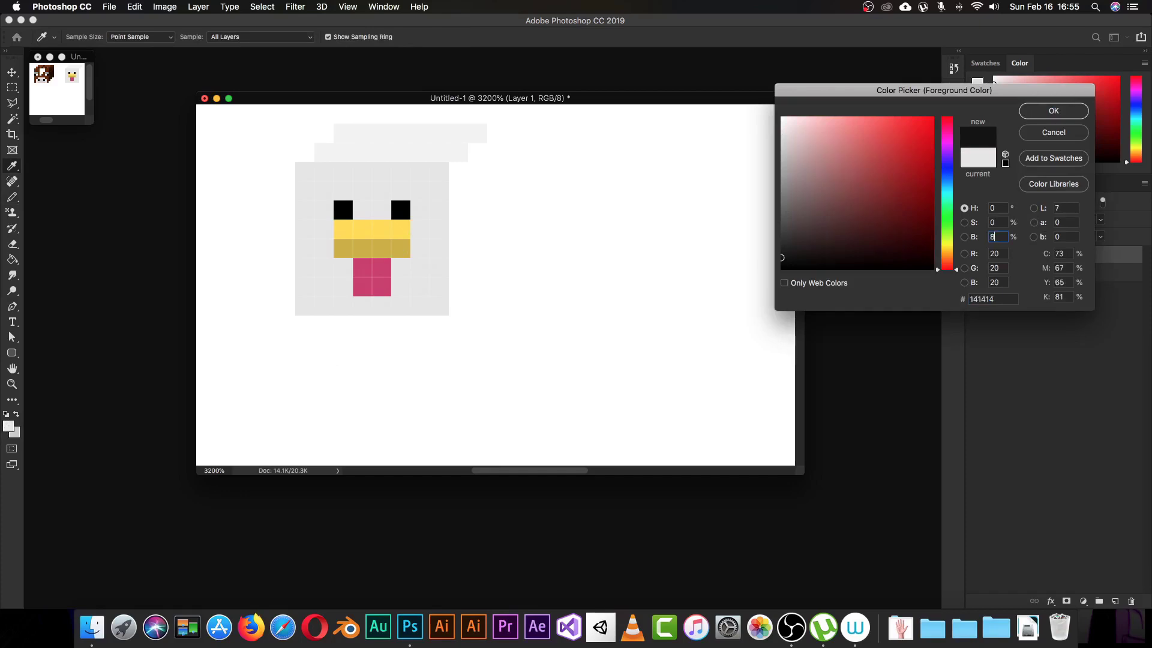
pyautogui.press('Return')
pyautogui.moveTo(458, 288)
pyautogui.mouseDown()
pyautogui.moveTo(484, 267)
pyautogui.moveTo(463, 215)
pyautogui.moveTo(479, 193)
pyautogui.moveTo(496, 266)
pyautogui.moveTo(470, 237)
pyautogui.mouseUp()
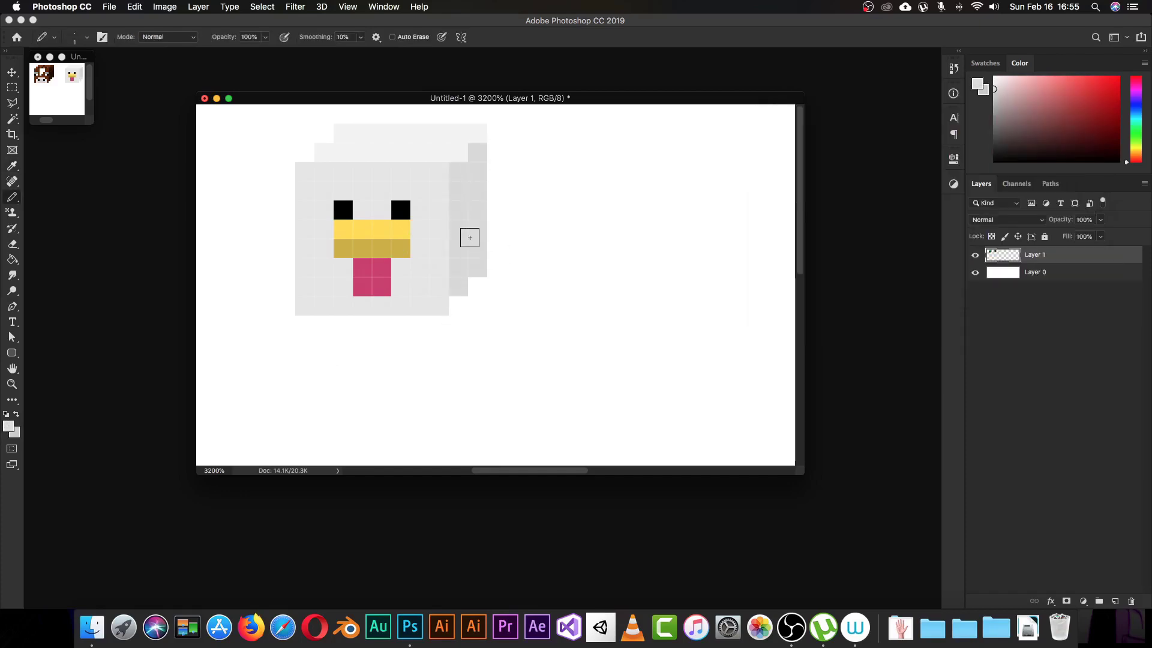
# Paint a new 8 × 8 pixel light grey block on the empty canvas beyond the chicken head
pyautogui.hscroll(10, 458, 227)
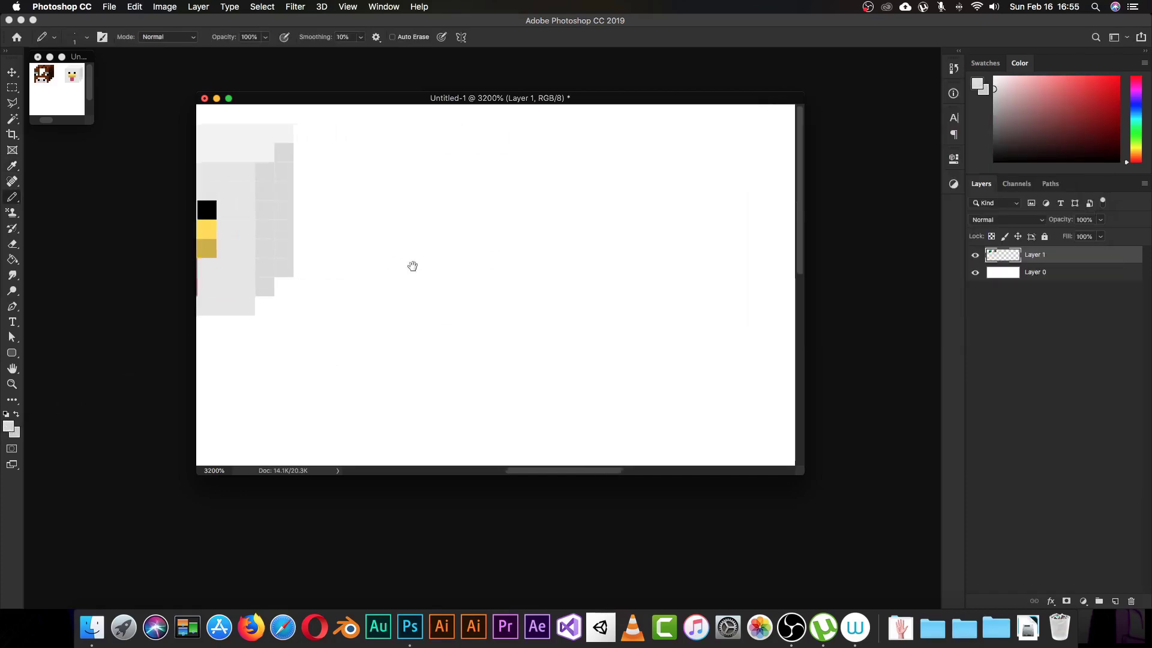
pyautogui.hscroll(-4, 350, 275)
pyautogui.hscroll(3, 448, 301)
pyautogui.moveTo(252, 306)
pyautogui.mouseDown()
pyautogui.moveTo(337, 304)
pyautogui.moveTo(377, 275)
pyautogui.moveTo(378, 173)
pyautogui.moveTo(254, 288)
pyautogui.moveTo(280, 218)
pyautogui.moveTo(364, 279)
pyautogui.moveTo(289, 262)
pyautogui.mouseUp()
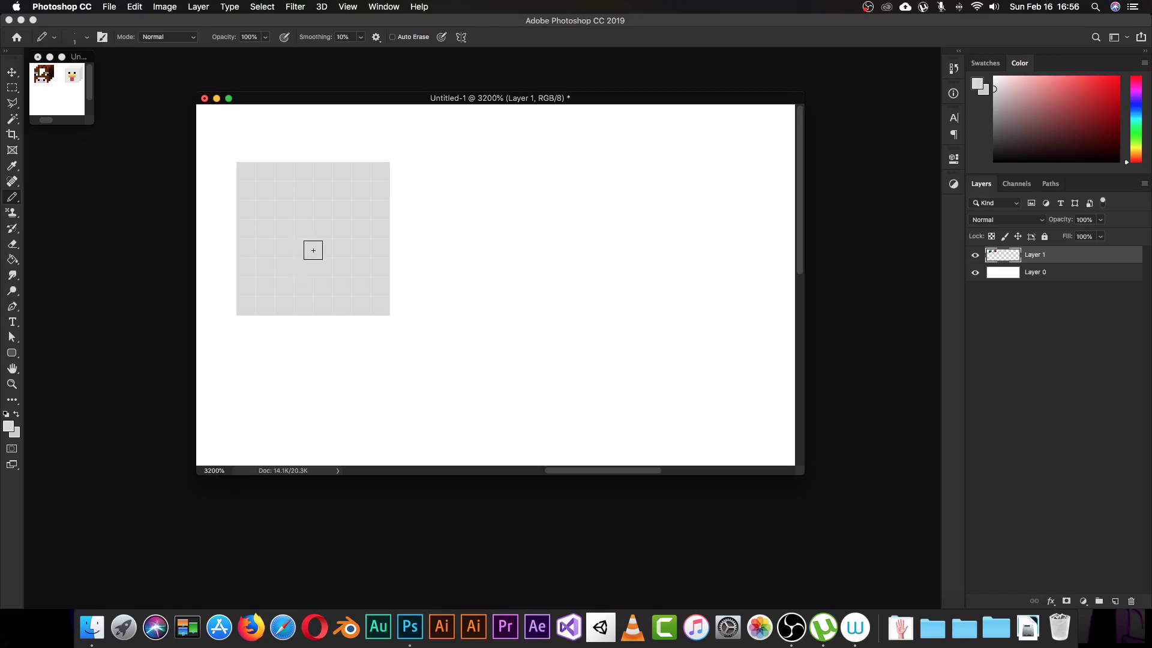
# Choose a magenta hue and repaint the entire new block in a very pale pink
pyautogui.click(1140, 91)
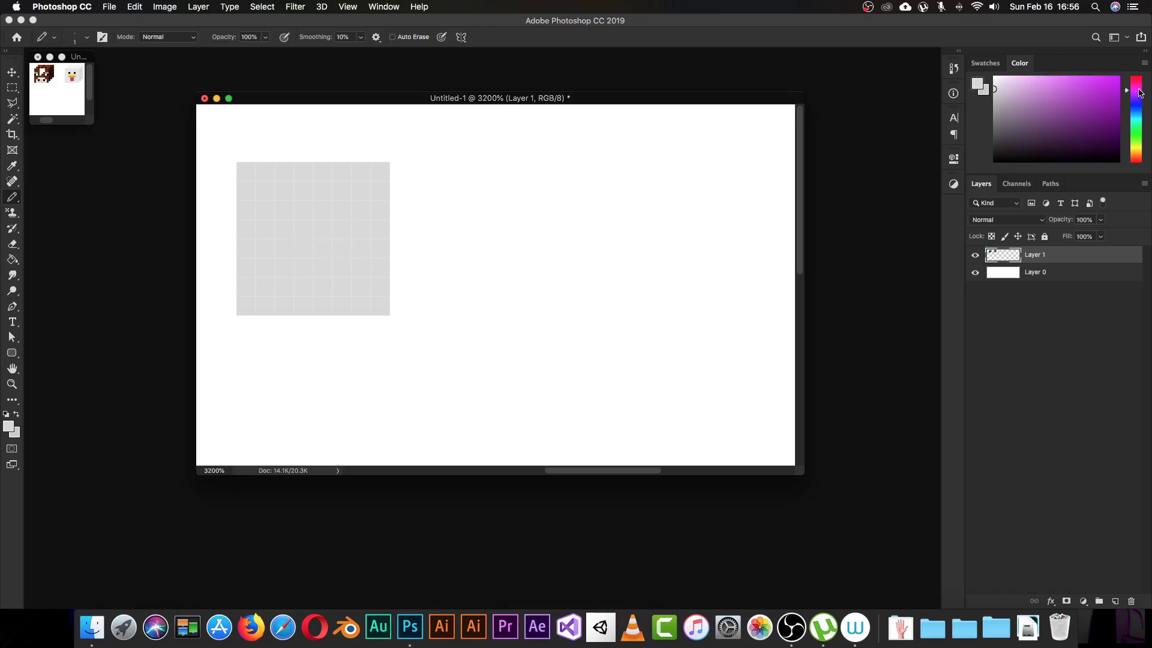
pyautogui.click(59, 121)
pyautogui.click(1011, 76)
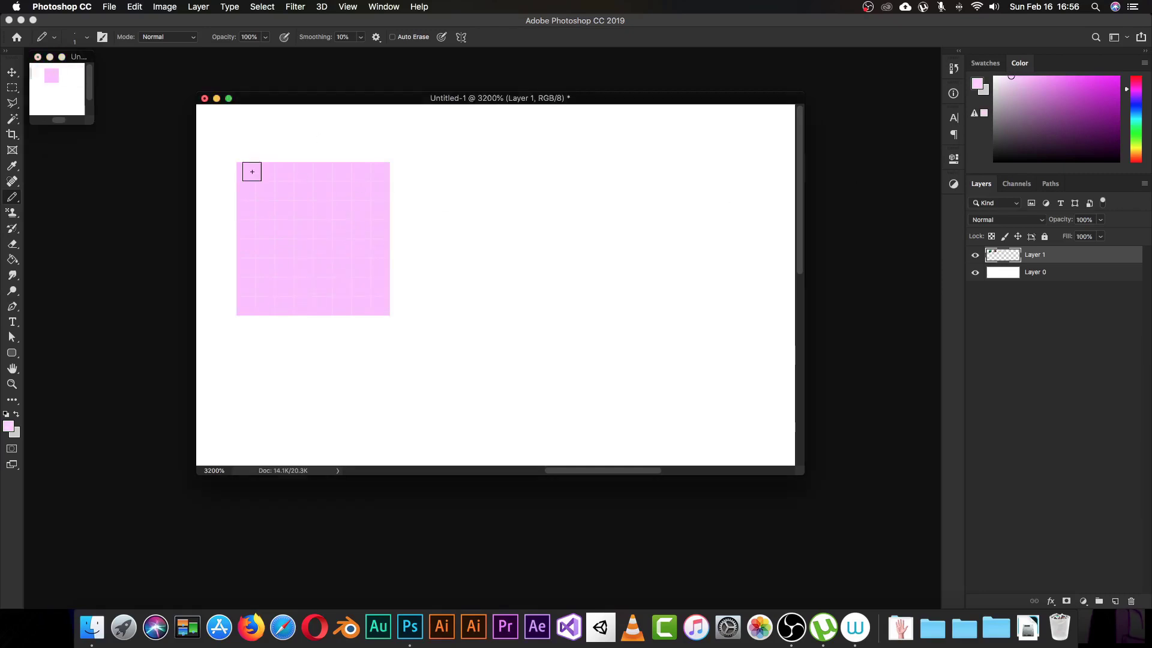
pyautogui.moveTo(250, 172)
pyautogui.mouseDown()
pyautogui.moveTo(356, 175)
pyautogui.moveTo(369, 296)
pyautogui.moveTo(298, 311)
pyautogui.moveTo(259, 194)
pyautogui.moveTo(259, 235)
pyautogui.moveTo(324, 215)
pyautogui.moveTo(325, 285)
pyautogui.mouseUp()
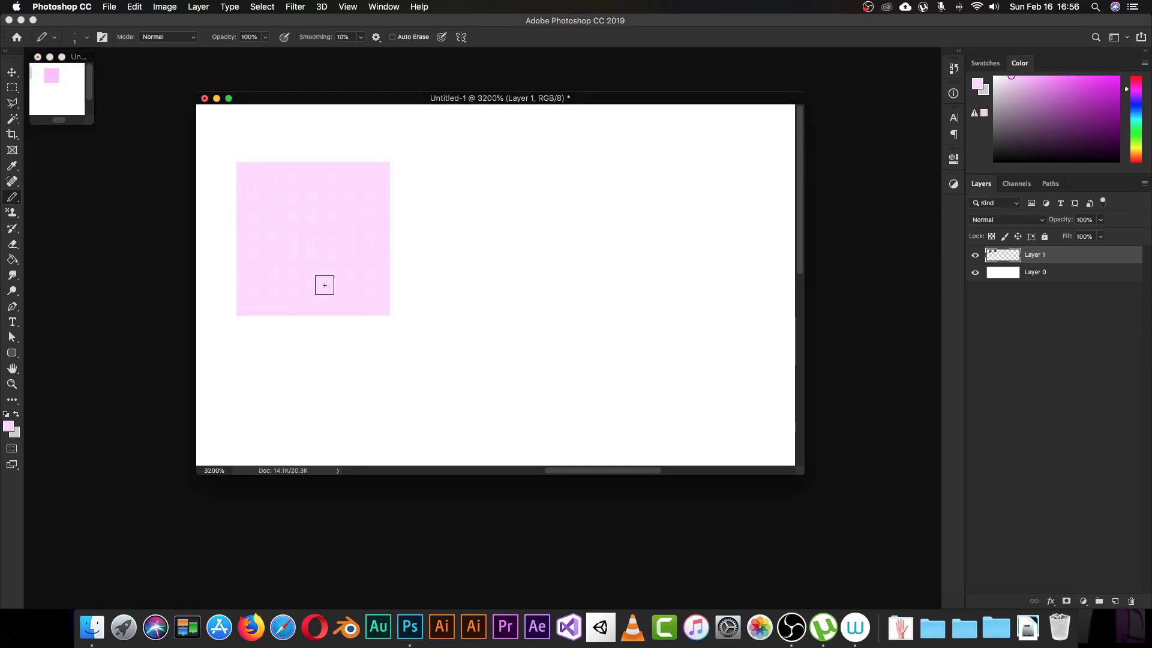
# Paint two eyes in the pink block's fourth row, with black outermost pixels and white pixels directly inside them
pyautogui.click(9, 425)
pyautogui.click(782, 269)
pyautogui.click(1044, 111)
pyautogui.click(376, 233)
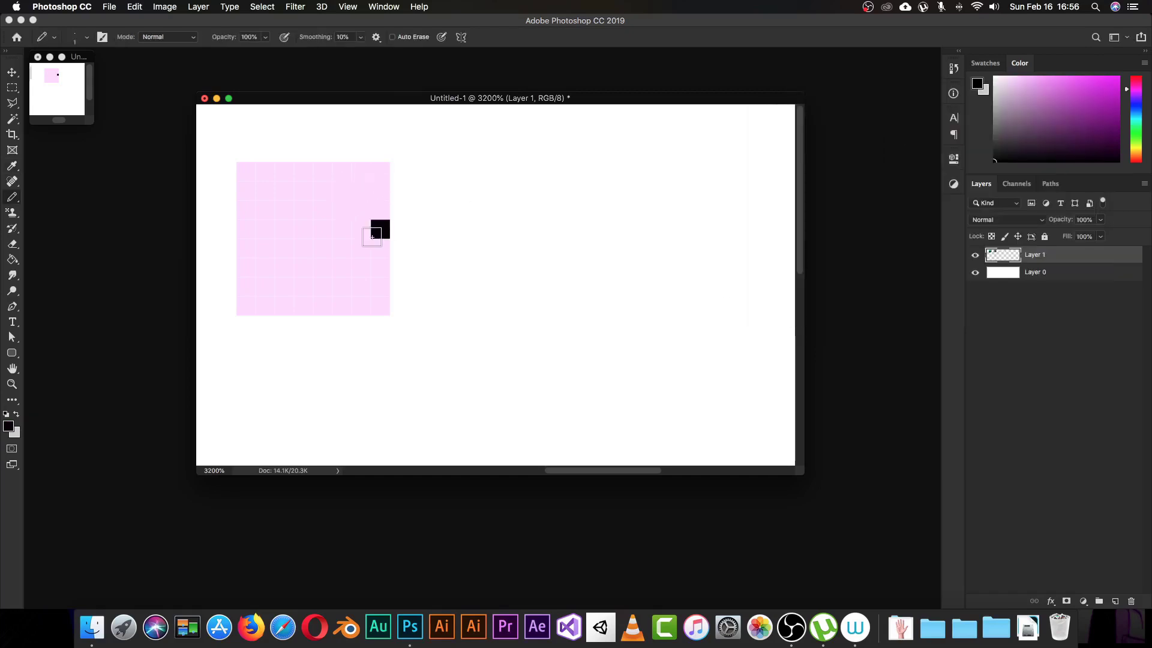
pyautogui.keyDown('alt'); pyautogui.click(411, 226); pyautogui.keyUp('alt')
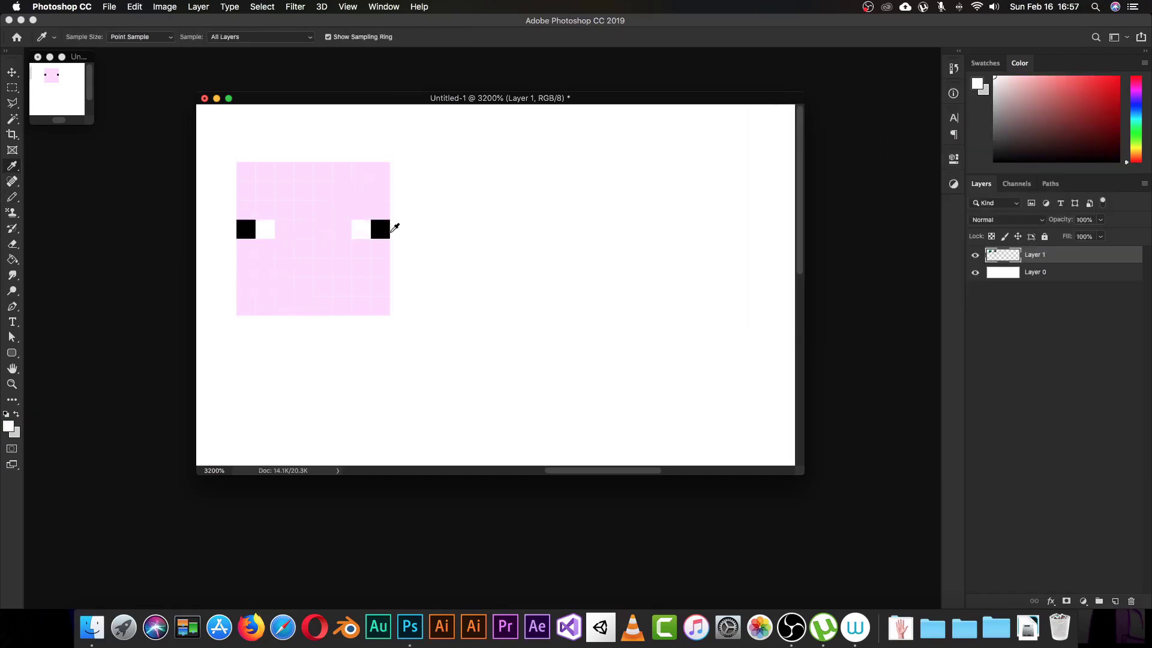
# Paint two black nostril pixels in the pink block's sixth row, two pixels apart
pyautogui.keyDown('alt'); pyautogui.click(380, 230); pyautogui.keyUp('alt')
pyautogui.click(342, 268)
pyautogui.click(284, 268)
# Paint the pig head's top face as two staggered eight-pixel rows in a lighter tint of its pink
pyautogui.press('i')
pyautogui.click(271, 178)
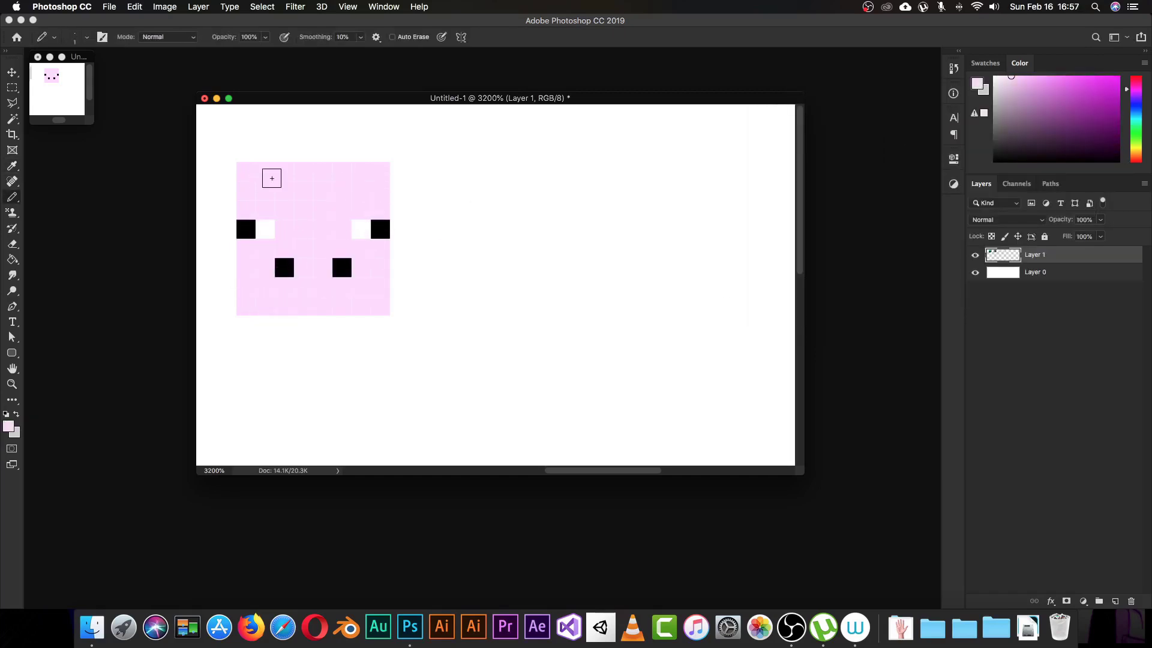
pyautogui.click(8, 426)
pyautogui.click(1049, 113)
pyautogui.moveTo(265, 152)
pyautogui.mouseDown()
pyautogui.moveTo(285, 142)
pyautogui.moveTo(381, 152)
pyautogui.mouseUp()
pyautogui.moveTo(285, 133)
pyautogui.mouseDown()
pyautogui.moveTo(303, 148)
pyautogui.moveTo(304, 129)
pyautogui.moveTo(402, 134)
pyautogui.mouseUp()
# Paint the pig head's side face as two staggered seven-pixel columns in a darker, muted shade of its pink
pyautogui.press('i')
pyautogui.click(9, 426)
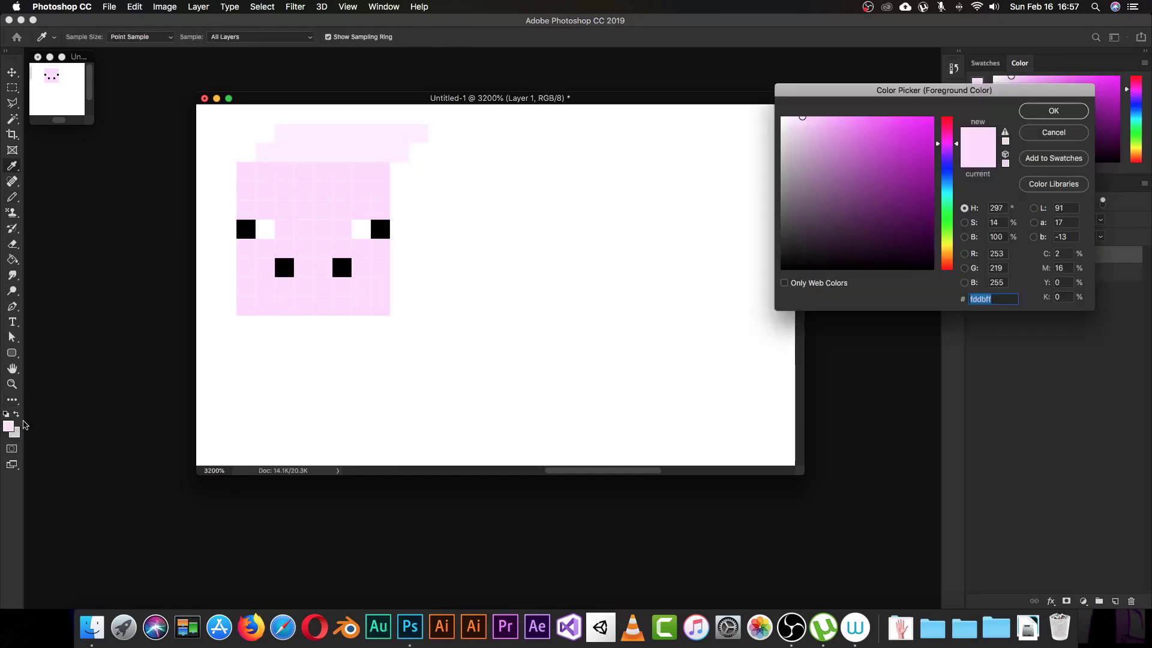
pyautogui.click(802, 139)
pyautogui.press('Return')
pyautogui.press('b')
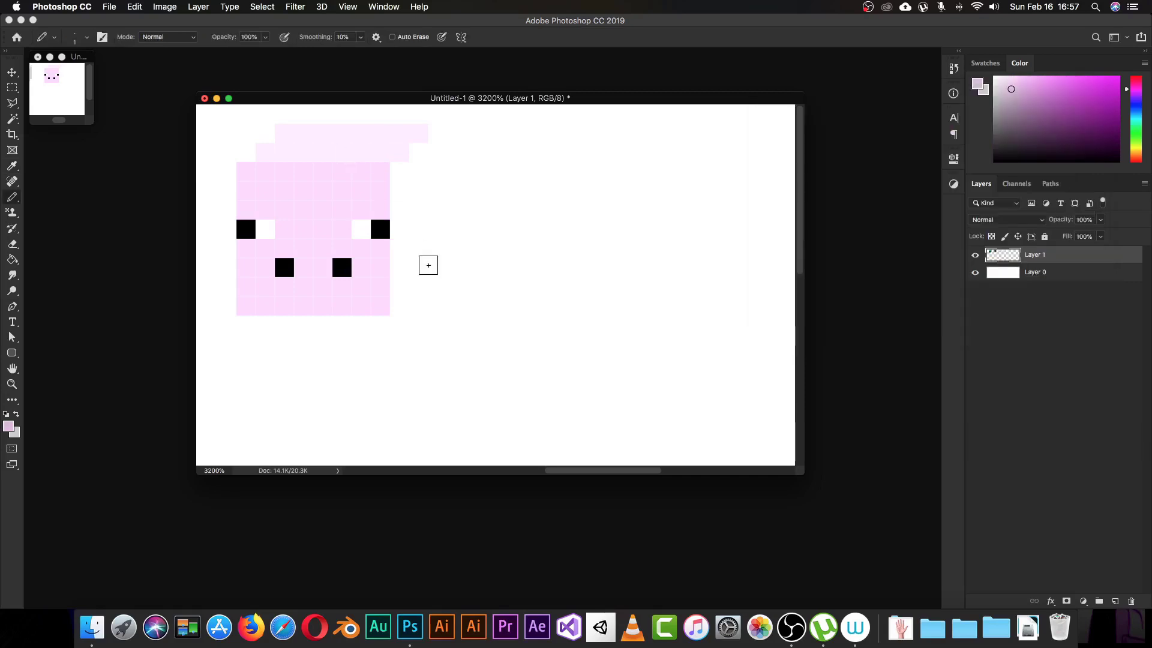
pyautogui.moveTo(427, 263); pyautogui.dragTo(400, 287)
pyautogui.moveTo(418, 161); pyautogui.dragTo(409, 224)
pyautogui.click(418, 210)
# Paint a new 8 × 8 pixel block in the muted pink on the empty canvas beyond the pig head
pyautogui.moveTo(460, 252); pyautogui.dragTo(312, 264)
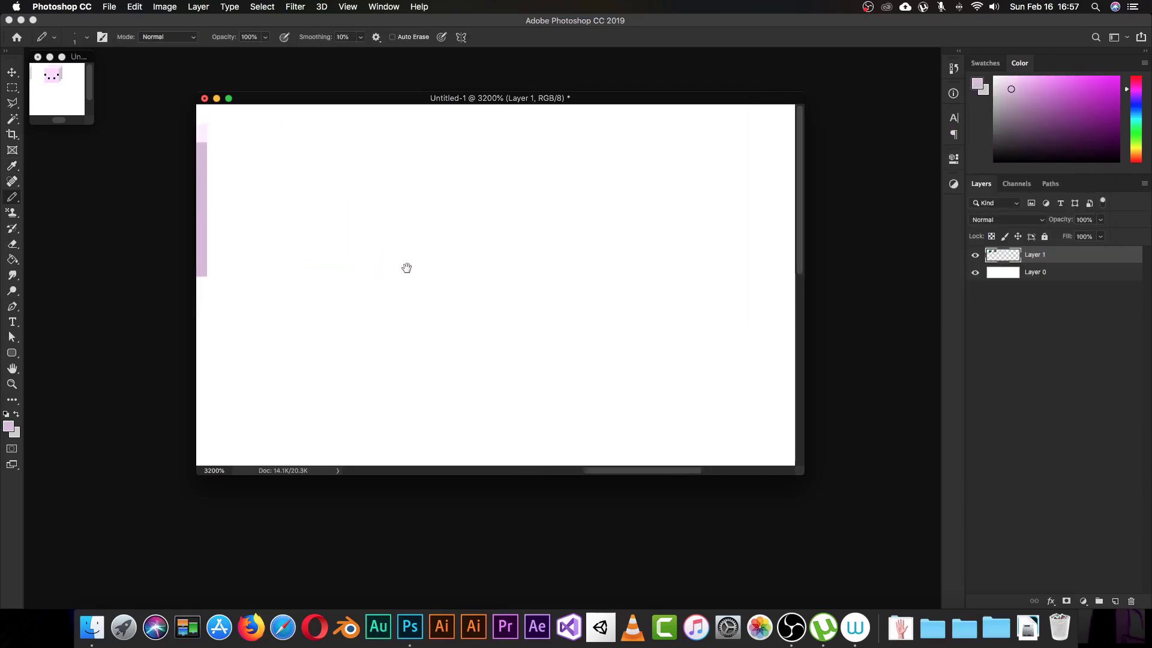
pyautogui.moveTo(390, 267); pyautogui.dragTo(646, 268)
pyautogui.moveTo(545, 303); pyautogui.dragTo(665, 300)
pyautogui.moveTo(611, 288)
pyautogui.mouseDown()
pyautogui.moveTo(551, 289)
pyautogui.moveTo(622, 304)
pyautogui.mouseUp()
pyautogui.moveTo(488, 287); pyautogui.dragTo(490, 215)
pyautogui.moveTo(501, 175)
pyautogui.mouseDown()
pyautogui.moveTo(600, 294)
pyautogui.moveTo(536, 279)
pyautogui.mouseUp()
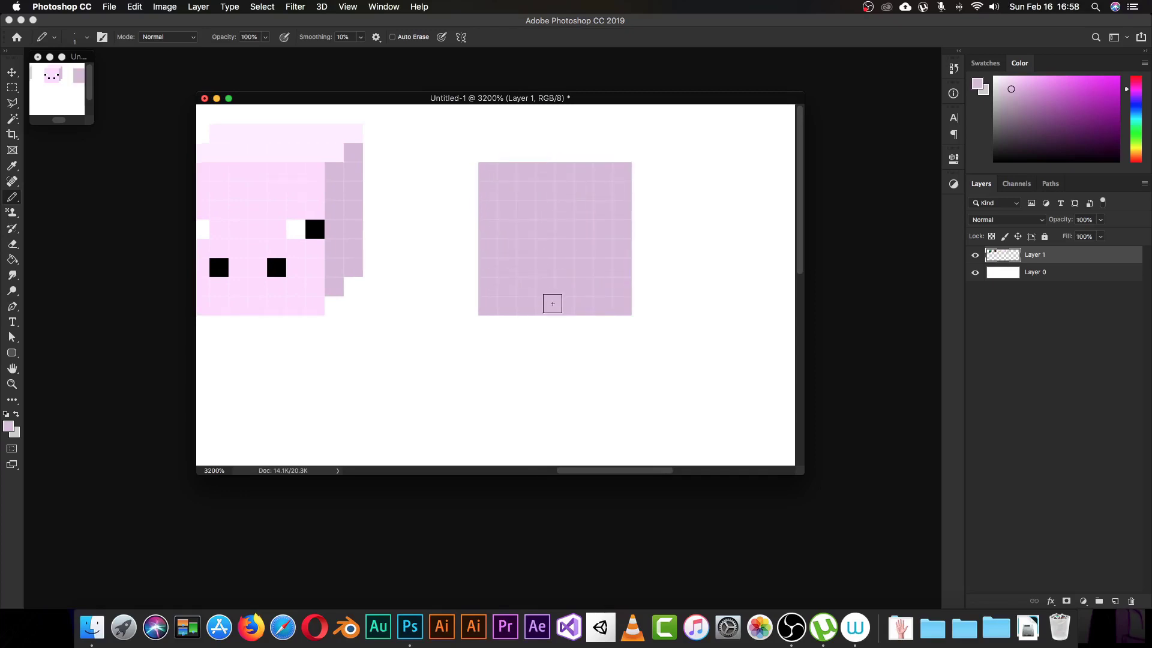
# Repaint the entire new block in the very dark purple #1e061f
pyautogui.click(8, 426)
pyautogui.moveTo(910, 244); pyautogui.dragTo(909, 250)
pyautogui.press('Return')
pyautogui.moveTo(487, 172)
pyautogui.mouseDown()
pyautogui.moveTo(617, 203)
pyautogui.moveTo(488, 264)
pyautogui.moveTo(594, 250)
pyautogui.moveTo(564, 248)
pyautogui.mouseUp()
pyautogui.moveTo(62, 122); pyautogui.dragTo(70, 122)
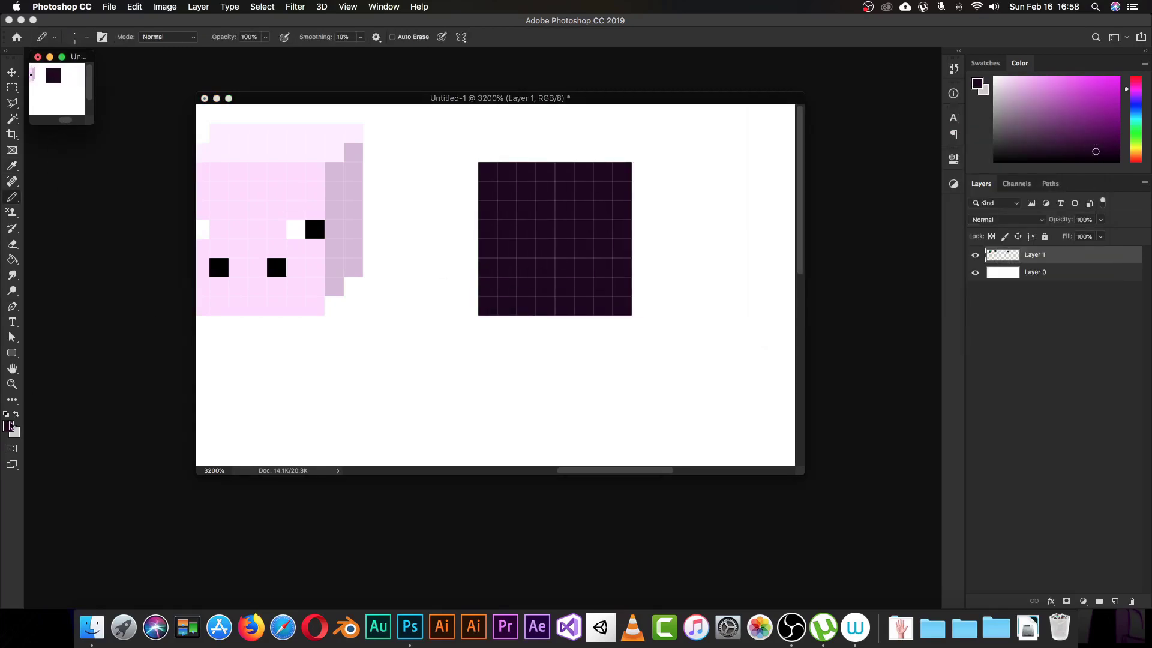
# Set the foreground colour to a somewhat brighter dark purple
pyautogui.click(9, 426)
pyautogui.click(905, 224)
pyautogui.press('Return')
pyautogui.click(604, 237)
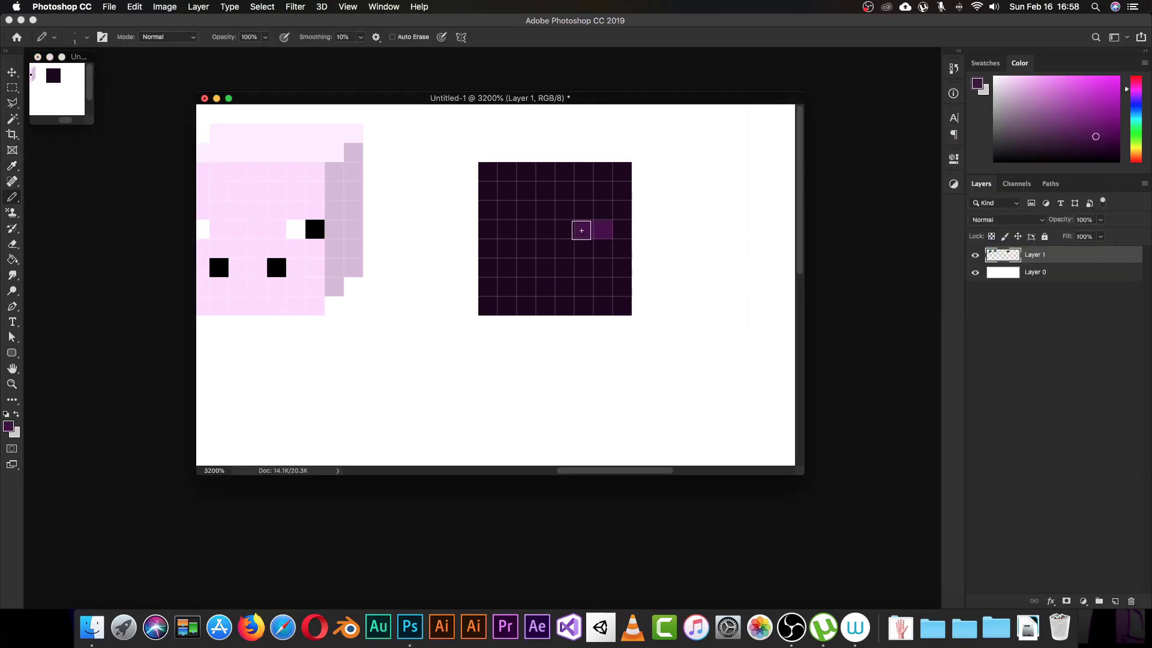
pyautogui.click(563, 234)
pyautogui.moveTo(507, 231); pyautogui.dragTo(532, 231)
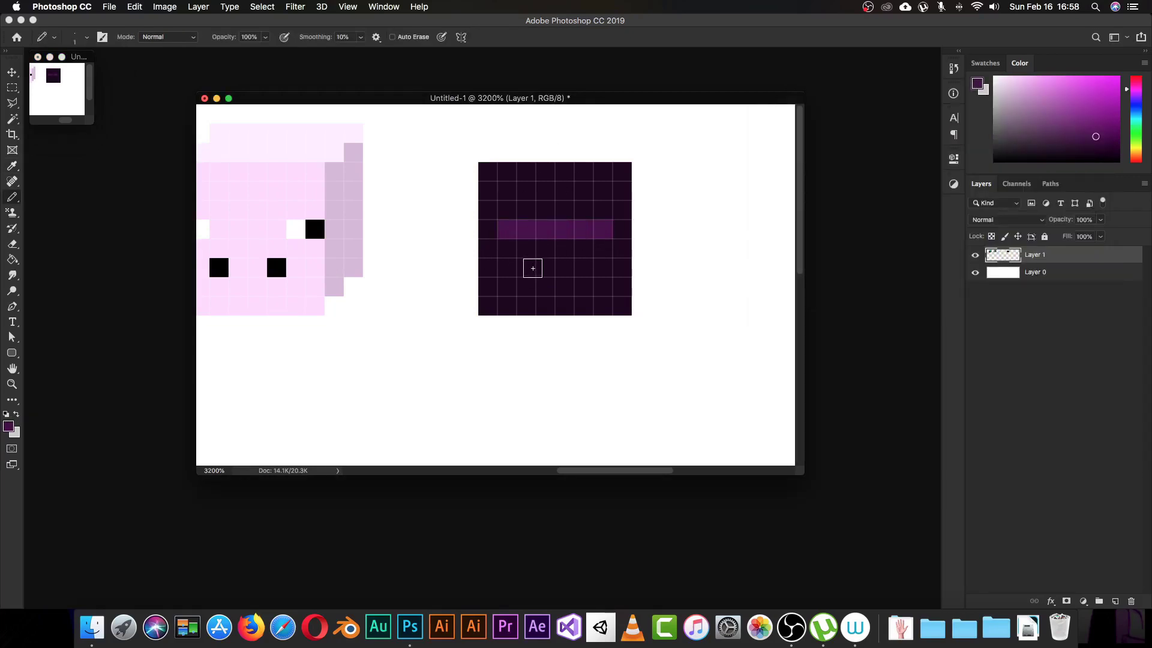
pyautogui.press('super+z')
pyautogui.press('super+z')
pyautogui.press('super+z')
# Paint three-pixel purple eyes at both ends of the dark block's fifth row, with brighter centre pixels at 50% brightness
pyautogui.moveTo(620, 252); pyautogui.dragTo(583, 250)
pyautogui.moveTo(494, 254); pyautogui.dragTo(524, 255)
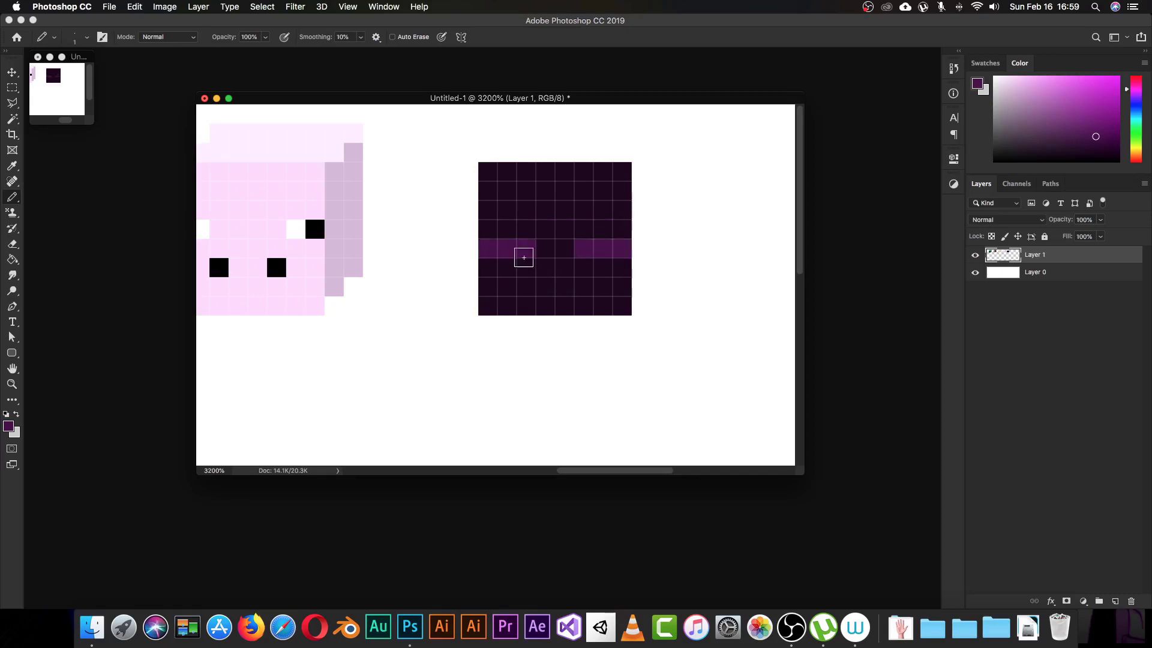
pyautogui.click(7, 426)
pyautogui.write('50')
pyautogui.press('Return')
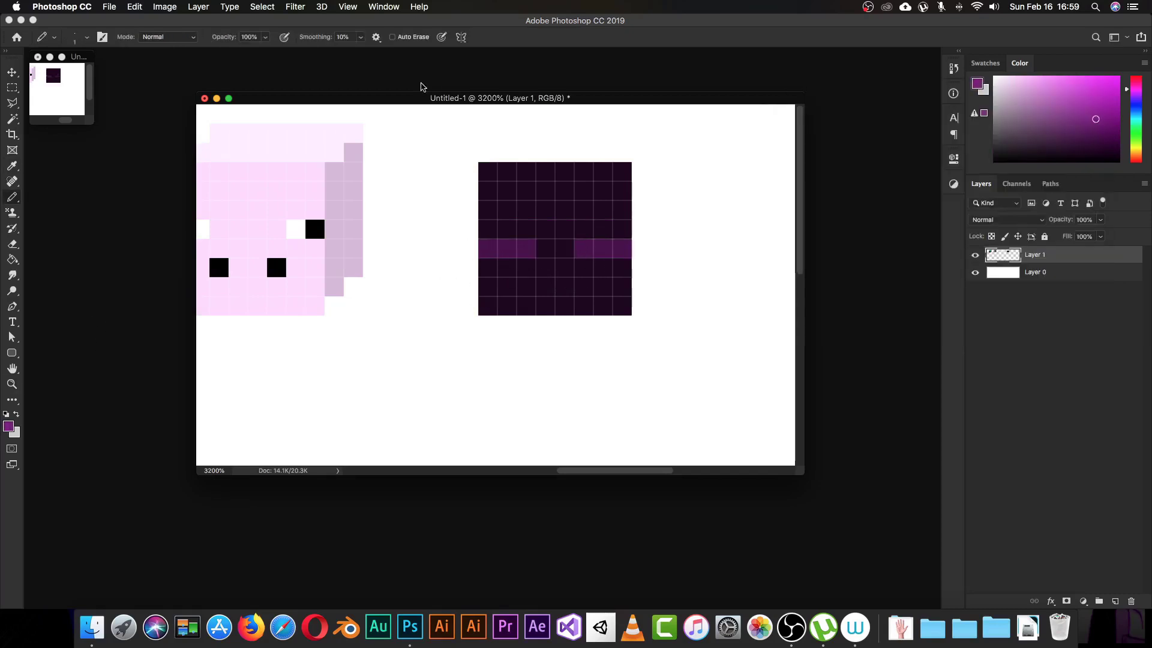
pyautogui.hscroll(1, 545, 172)
# Paint the dark purple head's top face as two staggered eight-pixel rows in its base colour at 20% brightness
pyautogui.click(8, 426)
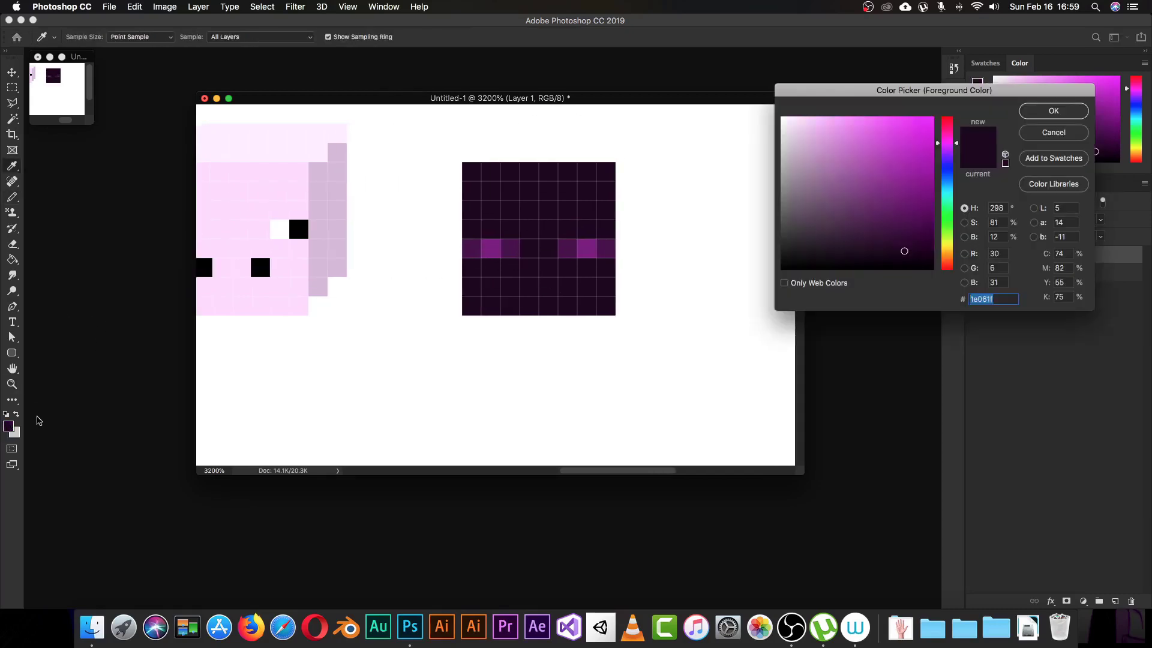
pyautogui.write('20')
pyautogui.press('Return')
pyautogui.moveTo(487, 183)
pyautogui.mouseDown()
pyautogui.moveTo(470, 184)
pyautogui.moveTo(606, 152)
pyautogui.mouseUp()
pyautogui.click(473, 152)
pyautogui.click(492, 133)
pyautogui.moveTo(510, 133); pyautogui.dragTo(626, 133)
# Paint the dark purple head's side face in its base colour at 1% brightness and erase the stray pixel beside it
pyautogui.keyDown('alt'); pyautogui.click(557, 288); pyautogui.keyUp('alt')
pyautogui.click(7, 427)
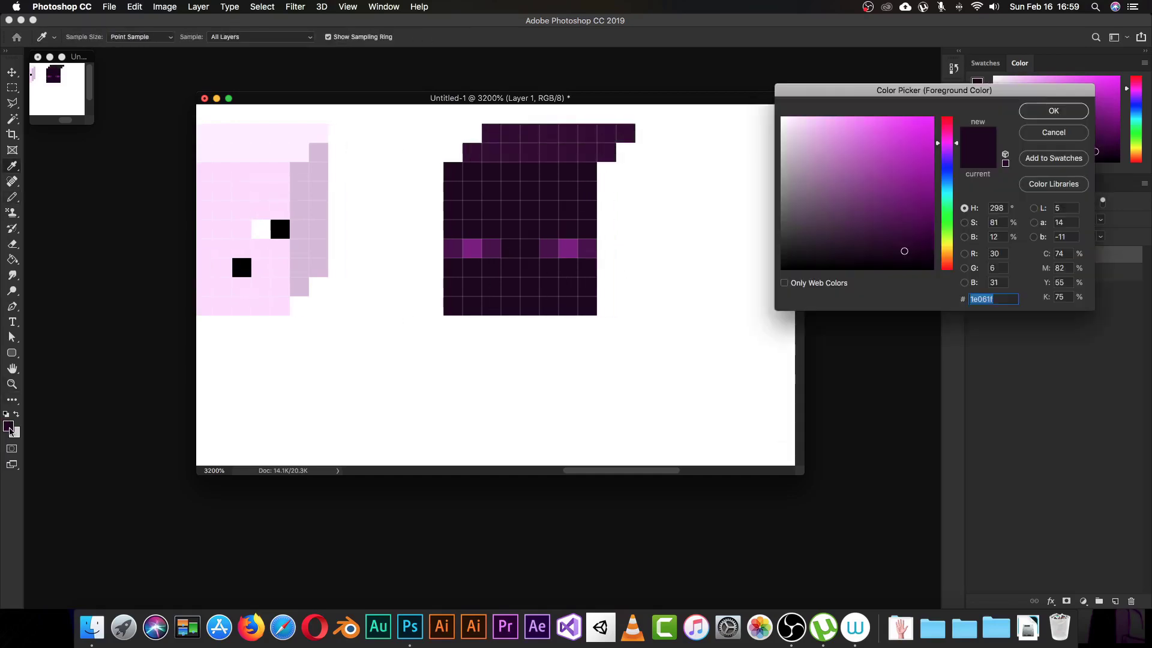
pyautogui.moveTo(992, 238); pyautogui.dragTo(895, 257)
pyautogui.write('1')
pyautogui.press('Return')
pyautogui.moveTo(607, 286)
pyautogui.mouseDown()
pyautogui.moveTo(631, 267)
pyautogui.moveTo(621, 169)
pyautogui.moveTo(607, 171)
pyautogui.mouseUp()
pyautogui.press('e')
pyautogui.click(645, 176)
pyautogui.press('b')
# Paint a new 8 × 8 pixel block beyond the dark purple head and repaint it in the chicken's light grey
pyautogui.moveTo(474, 300); pyautogui.dragTo(352, 309)
pyautogui.moveTo(624, 297)
pyautogui.mouseDown()
pyautogui.moveTo(362, 293)
pyautogui.moveTo(527, 306)
pyautogui.moveTo(411, 276)
pyautogui.moveTo(413, 201)
pyautogui.moveTo(469, 170)
pyautogui.moveTo(542, 172)
pyautogui.moveTo(424, 216)
pyautogui.moveTo(498, 240)
pyautogui.mouseUp()
pyautogui.moveTo(399, 284); pyautogui.dragTo(414, 285)
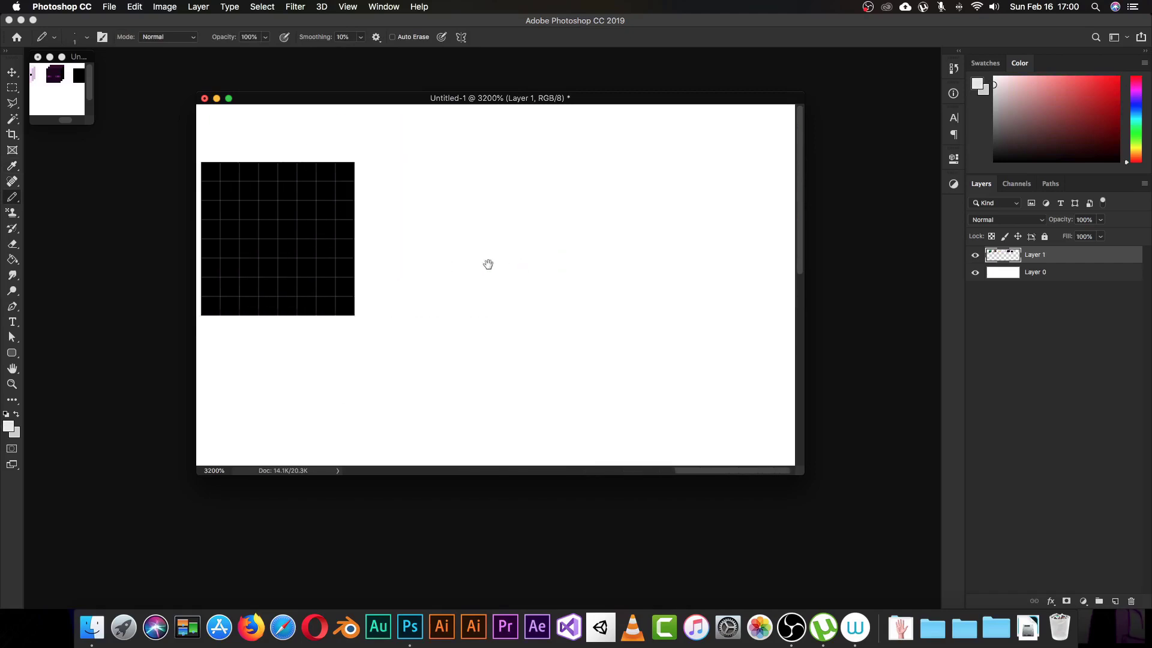
pyautogui.moveTo(489, 264); pyautogui.dragTo(619, 258)
pyautogui.moveTo(341, 166)
pyautogui.mouseDown()
pyautogui.moveTo(463, 175)
pyautogui.moveTo(421, 299)
pyautogui.moveTo(360, 206)
pyautogui.moveTo(420, 248)
pyautogui.moveTo(396, 190)
pyautogui.mouseUp()
# Choose an orange hue and paint the grey block's central 6 × 6 pixels in a very pale peach
pyautogui.click(1134, 157)
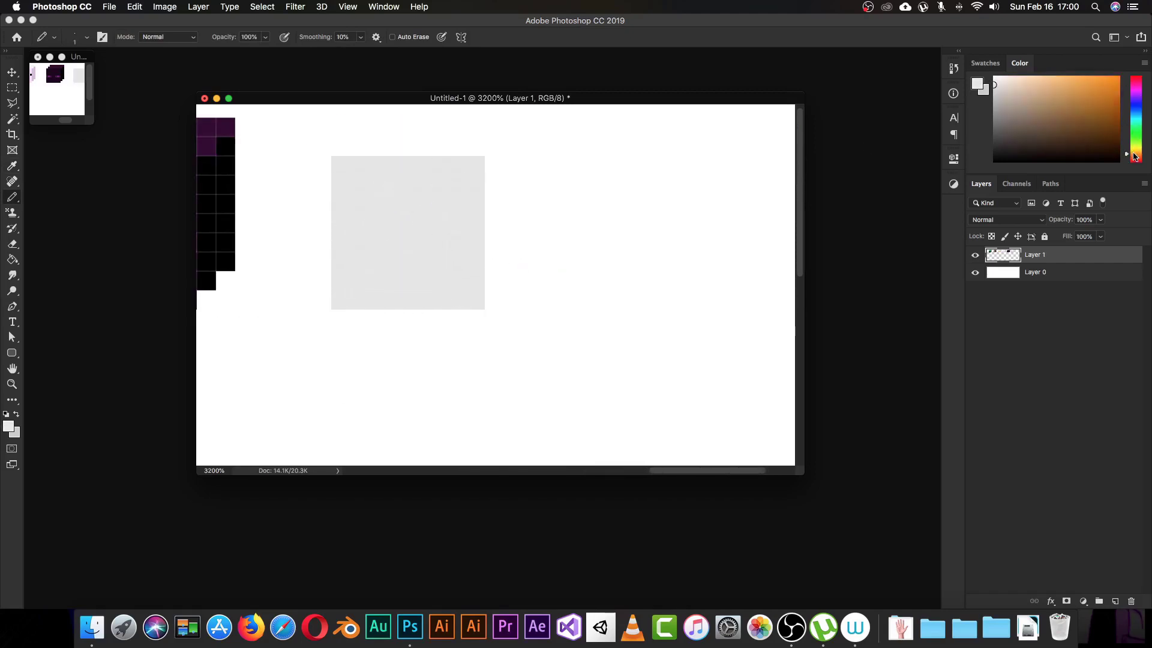
pyautogui.moveTo(369, 193)
pyautogui.mouseDown()
pyautogui.moveTo(453, 236)
pyautogui.moveTo(384, 272)
pyautogui.moveTo(384, 223)
pyautogui.moveTo(423, 249)
pyautogui.mouseUp()
pyautogui.moveTo(67, 123); pyautogui.dragTo(70, 122)
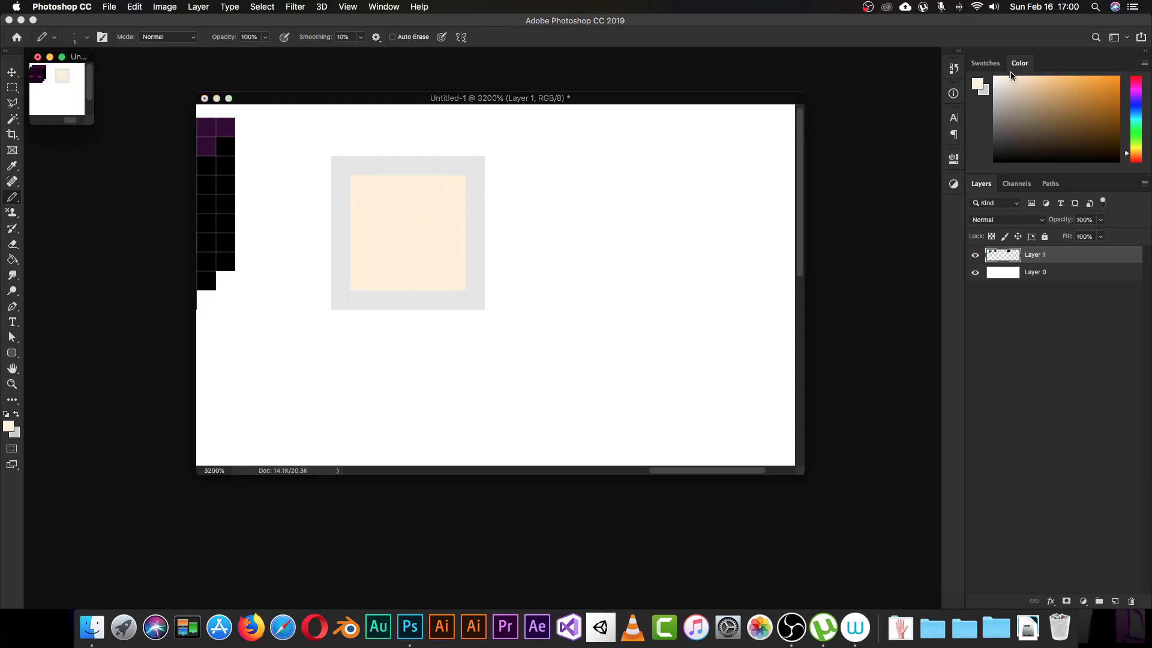
pyautogui.click(428, 185)
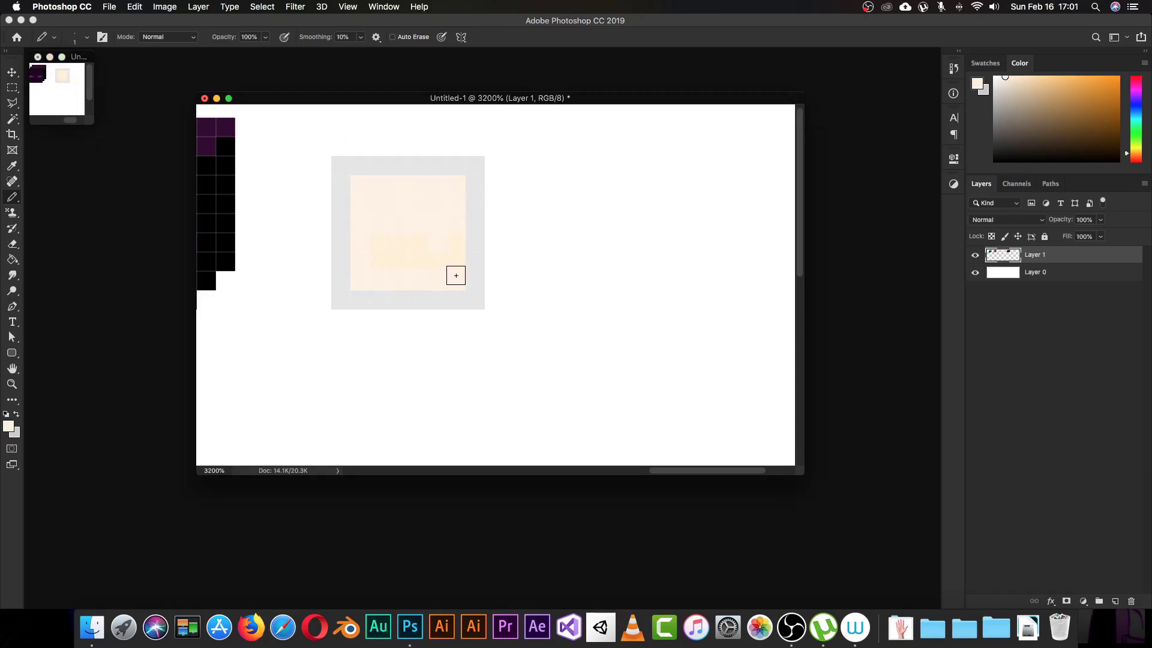
# Paint two eyes in the grey block's third row, with black pixels at the peach face's edges and white pixels directly inside them
pyautogui.press('d')
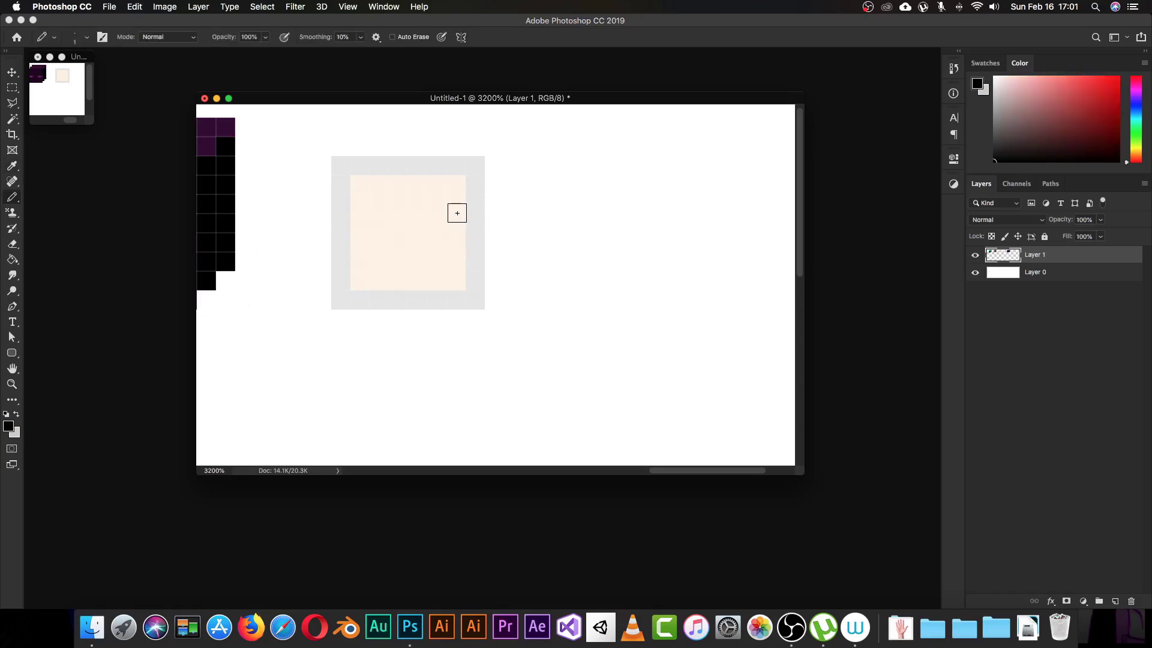
pyautogui.keyDown('alt'); pyautogui.click(542, 214); pyautogui.keyUp('alt')
pyautogui.click(437, 204)
pyautogui.click(380, 204)
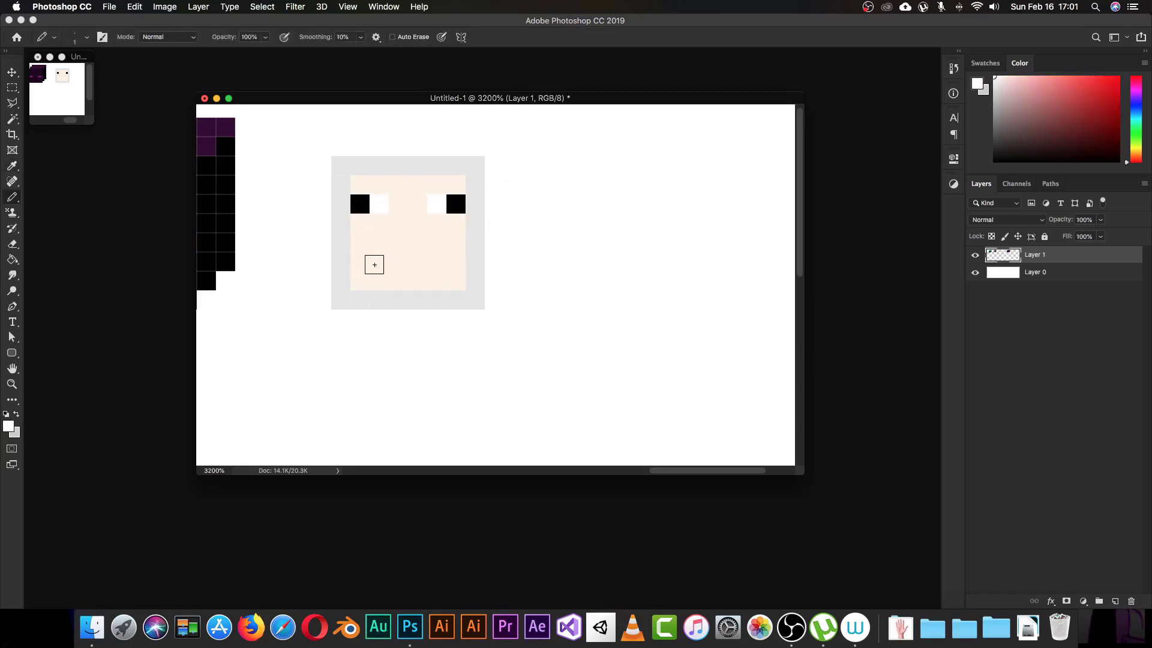
# Cover the lowest two pixels along each side edge of the peach face with the block's light grey
pyautogui.keyDown('alt'); pyautogui.click(363, 268); pyautogui.keyUp('alt')
pyautogui.keyDown('alt'); pyautogui.click(342, 266); pyautogui.keyUp('alt')
pyautogui.moveTo(363, 263); pyautogui.dragTo(360, 280)
pyautogui.moveTo(457, 280); pyautogui.dragTo(456, 262)
# Sample the pig's pink and paint a two-pixel snout centred in the peach face's bottom row
pyautogui.moveTo(384, 270); pyautogui.dragTo(518, 263)
pyautogui.keyDown('alt'); pyautogui.click(260, 165); pyautogui.keyUp('alt')
pyautogui.moveTo(750, 240); pyautogui.dragTo(540, 224)
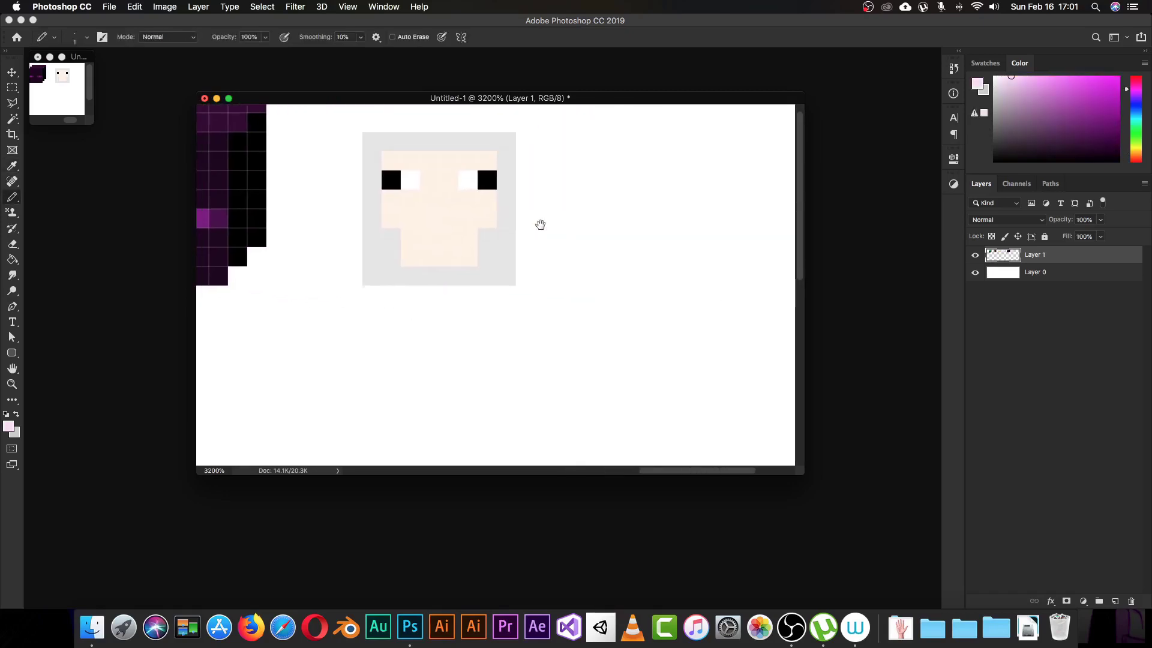
pyautogui.moveTo(443, 253); pyautogui.dragTo(461, 253)
# Repaint the two snout pixels in the pink at 70% brightness and add two pale pink pixels directly above them
pyautogui.click(8, 426)
pyautogui.click(802, 164)
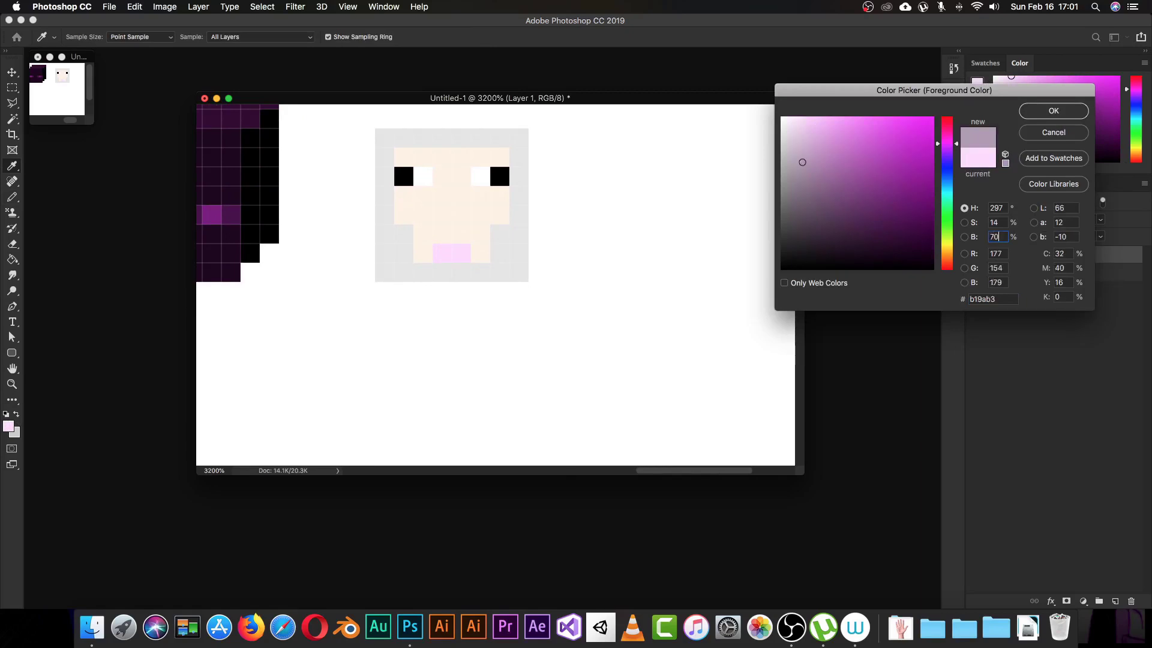
pyautogui.press('Return')
pyautogui.click(444, 234)
pyautogui.hotkey('ctrl', 'z')
pyautogui.click(442, 252)
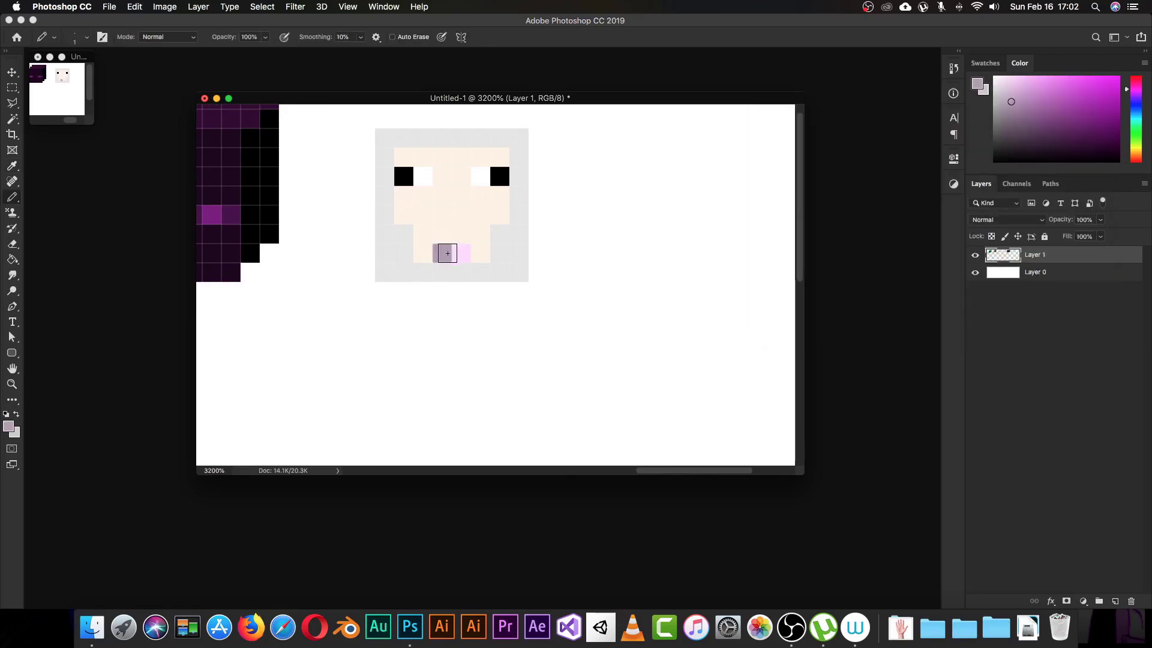
pyautogui.click(460, 253)
pyautogui.scroll(2, 459, 264)
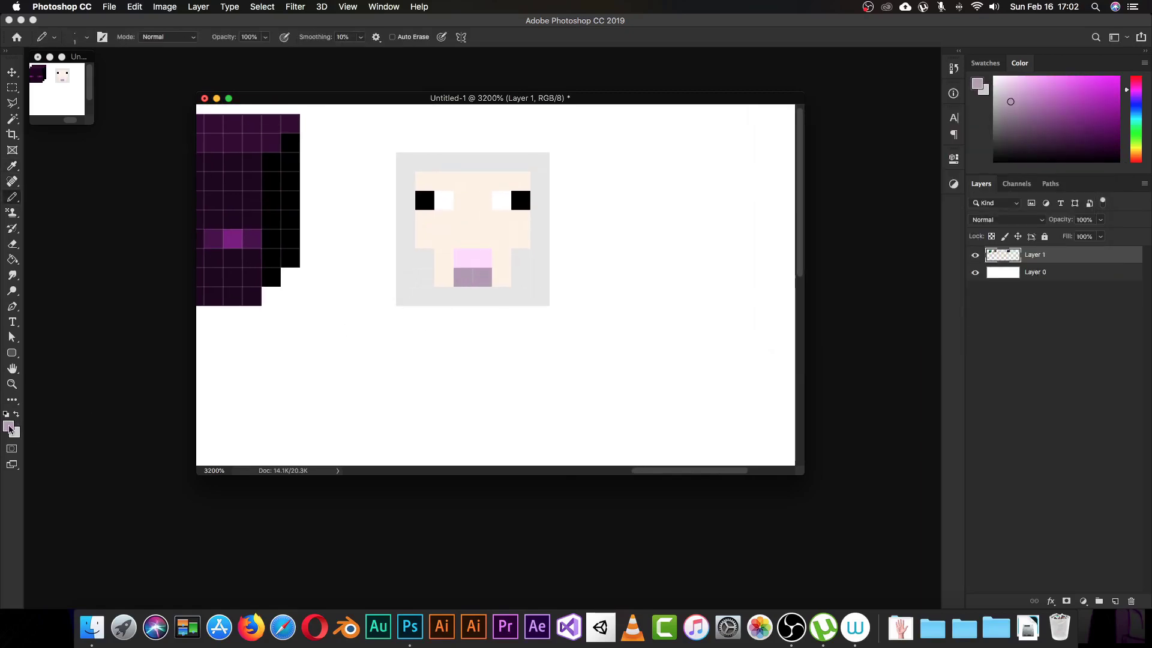
# Repaint the snout's lower two pixels in the pale pink at 90% brightness
pyautogui.click(8, 426)
pyautogui.click(472, 258)
pyautogui.write('90')
pyautogui.press('Return')
pyautogui.moveTo(483, 278); pyautogui.dragTo(467, 279)
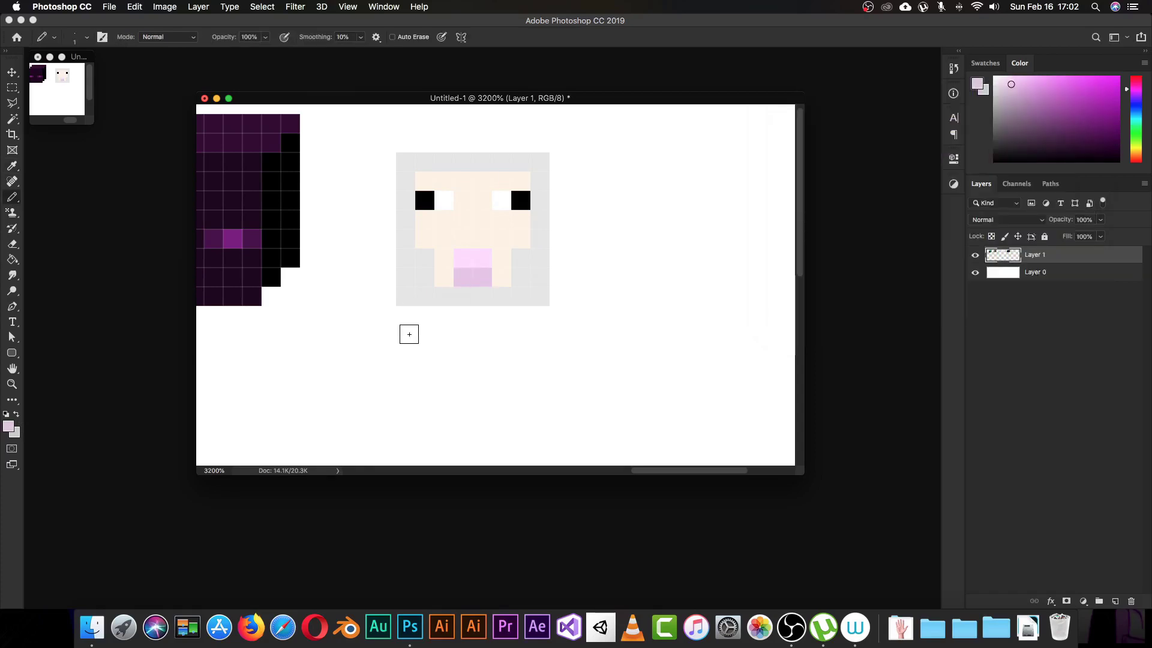
# Paint the sheep head's side face as two staggered eight-pixel columns in its grey at 80% brightness
pyautogui.scroll(1, 480, 270)
pyautogui.keyDown('alt'); pyautogui.click(410, 267); pyautogui.keyUp('alt')
pyautogui.press('Return')
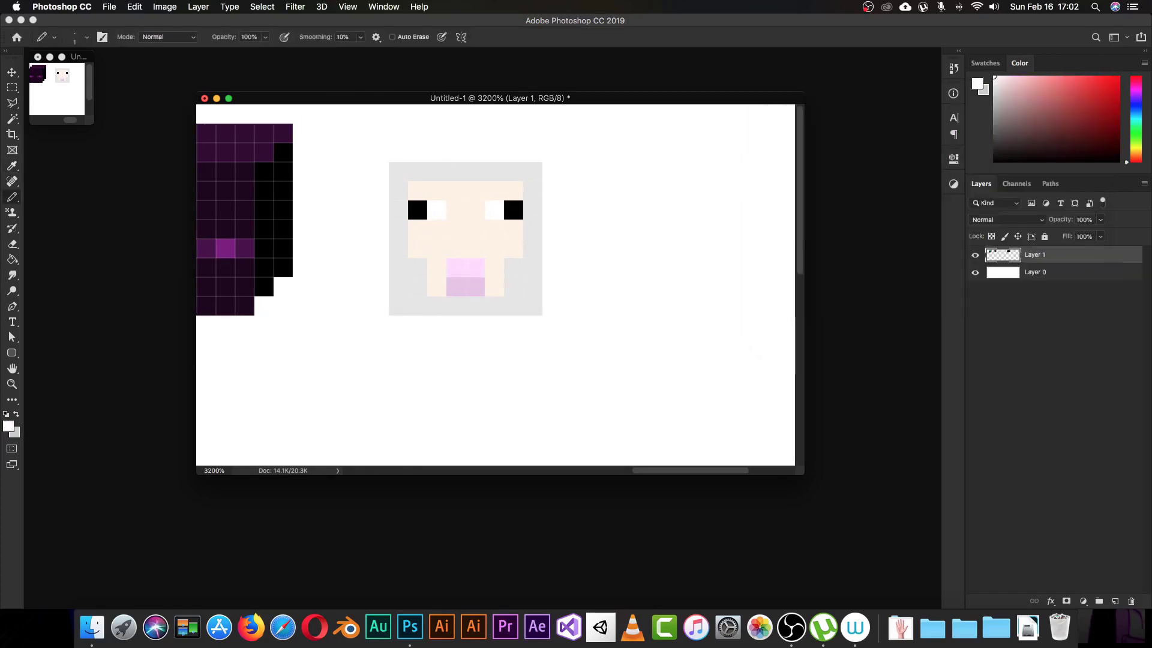
pyautogui.click(978, 84)
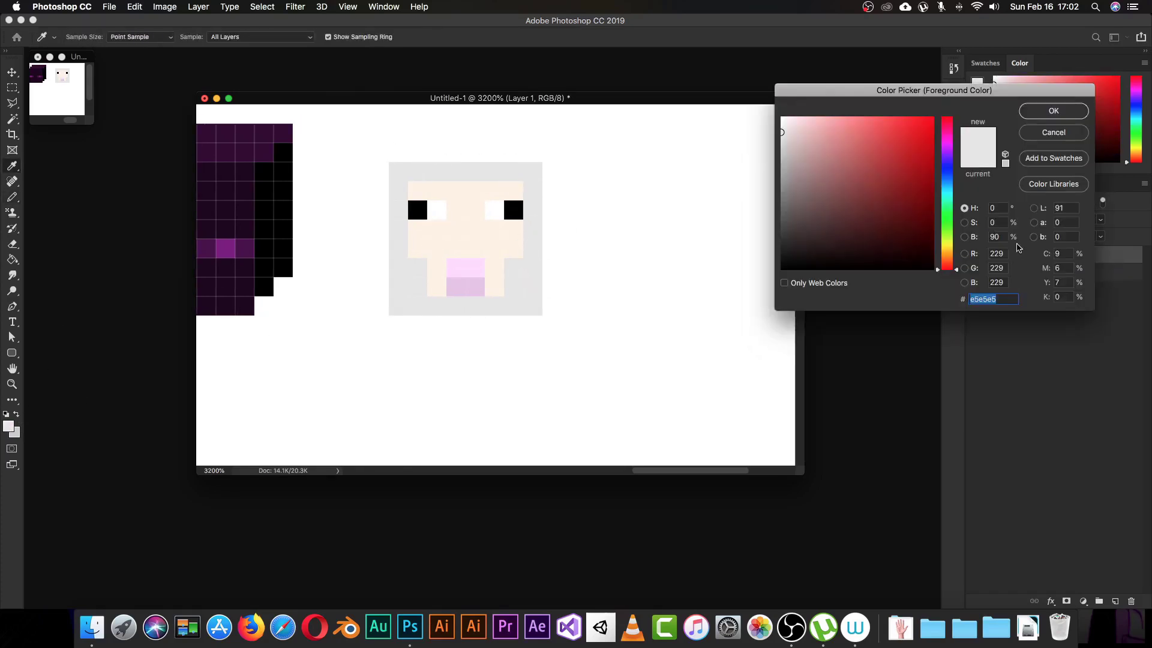
pyautogui.doubleClick(995, 236)
pyautogui.write('80')
pyautogui.press('Return')
pyautogui.click(552, 287)
pyautogui.click(571, 268)
pyautogui.moveTo(552, 268); pyautogui.dragTo(552, 172)
pyautogui.moveTo(573, 249); pyautogui.dragTo(574, 153)
pyautogui.click(556, 155)
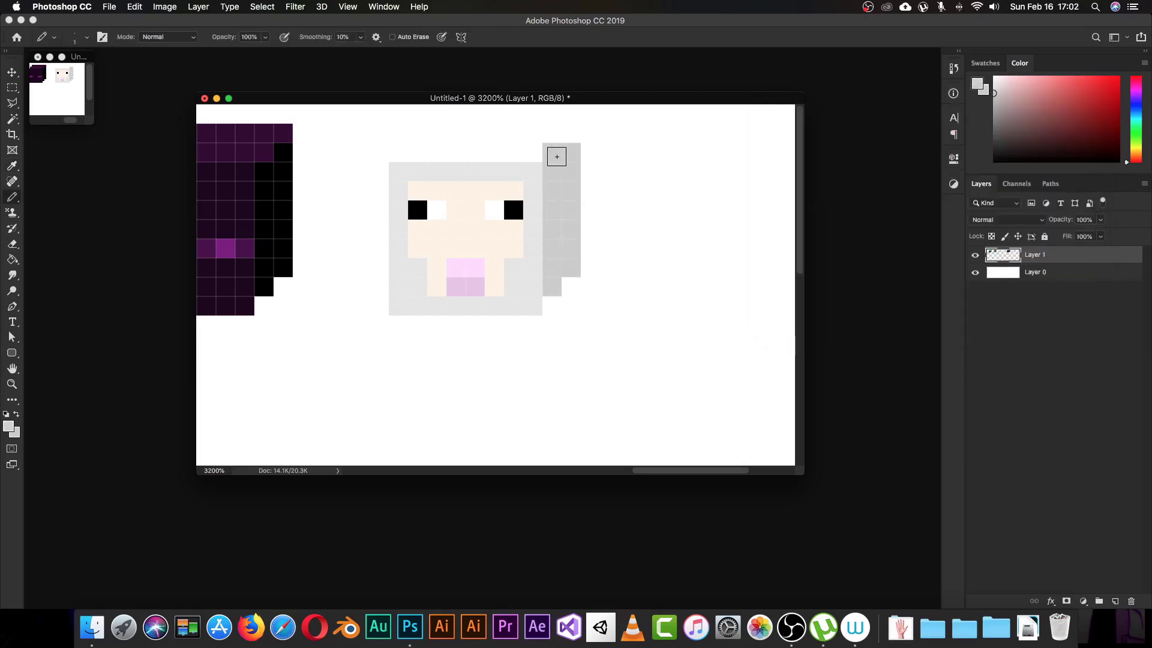
pyautogui.click(572, 133)
# Paint the sheep head's top face as two staggered rows in its grey at 95% brightness
pyautogui.keyDown('alt'); pyautogui.click(415, 175); pyautogui.keyUp('alt')
pyautogui.click(978, 83)
pyautogui.doubleClick(995, 236)
pyautogui.write('95')
pyautogui.press('Return')
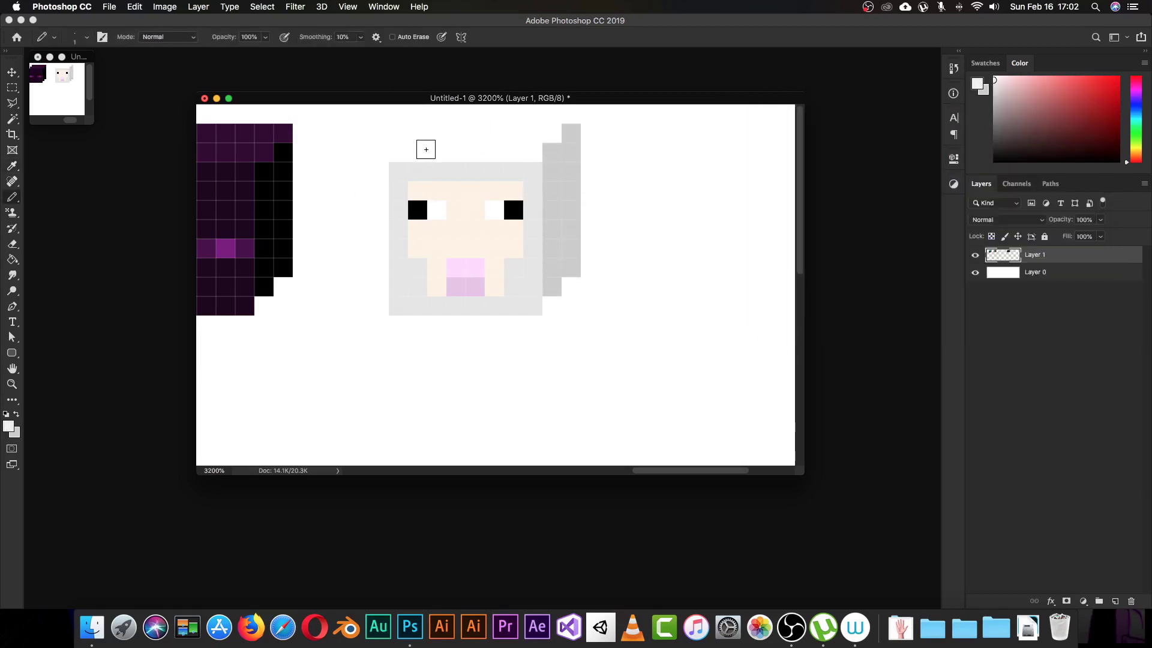
pyautogui.click(418, 153)
pyautogui.moveTo(436, 133)
pyautogui.mouseDown()
pyautogui.moveTo(556, 132)
pyautogui.moveTo(533, 153)
pyautogui.mouseUp()
pyautogui.moveTo(625, 312); pyautogui.dragTo(435, 318)
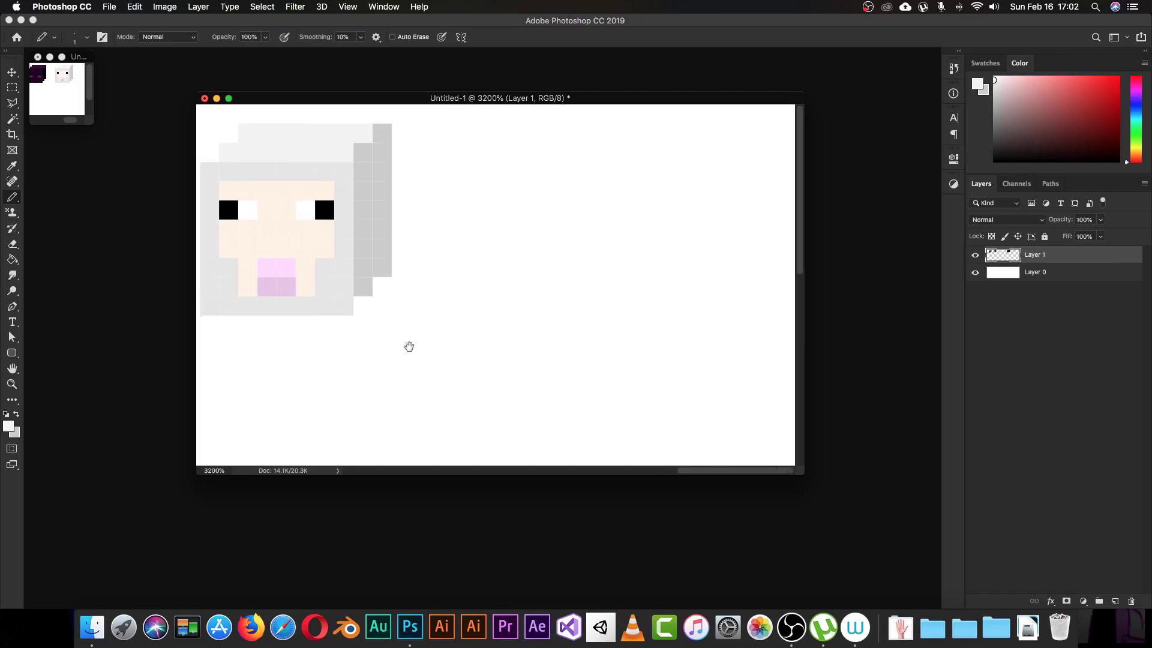
pyautogui.click(791, 627)
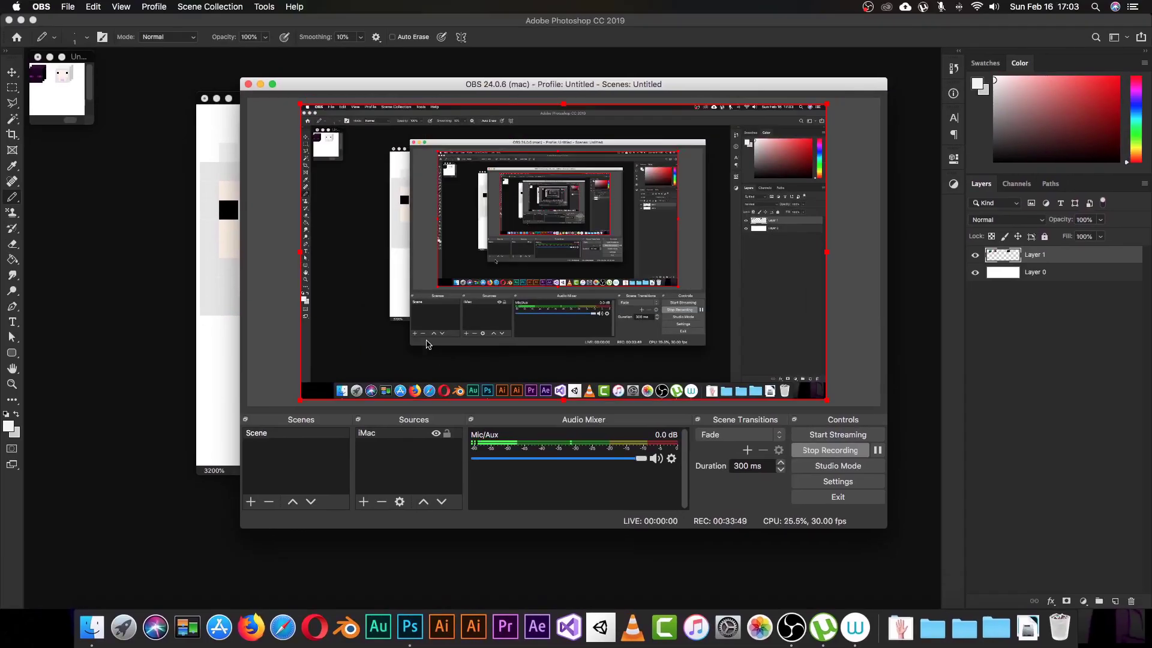
pyautogui.click(270, 243)
pyautogui.click(165, 194)
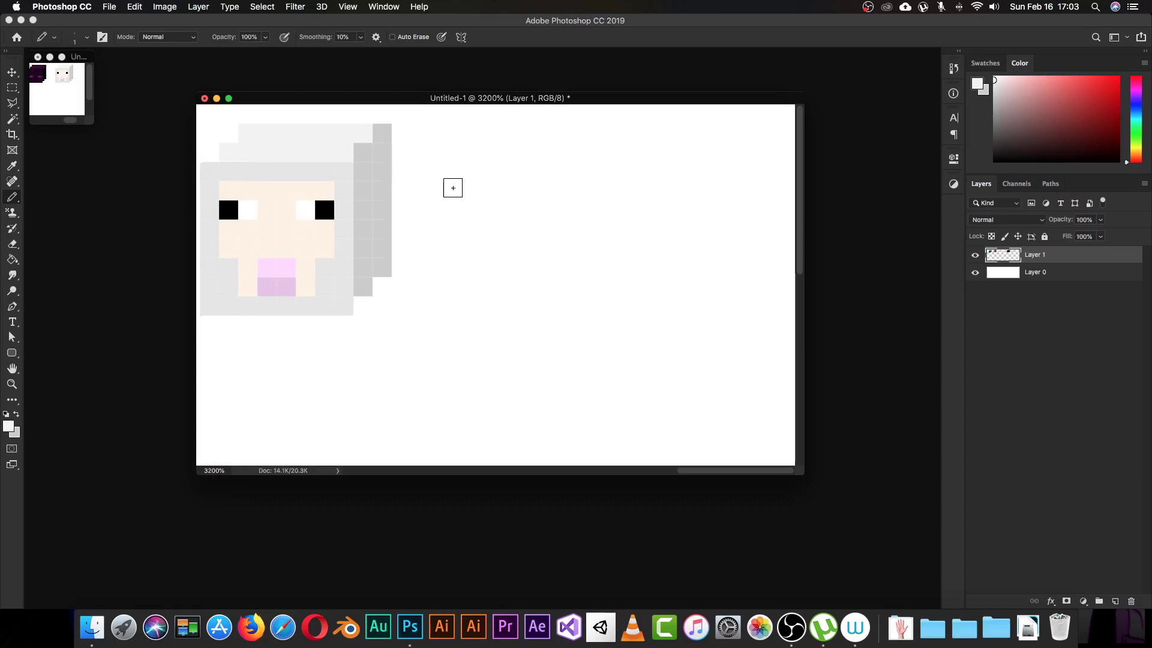
# Look over the whole row of six Minecraft heads at a reduced magnification
pyautogui.press('super+minus')
pyautogui.press('super+minus')
pyautogui.press('super+minus')
pyautogui.moveTo(297, 98); pyautogui.dragTo(436, 118)
pyautogui.press('super+minus')
pyautogui.press('super+minus')
pyautogui.press('super+minus')
pyautogui.press('super+minus')
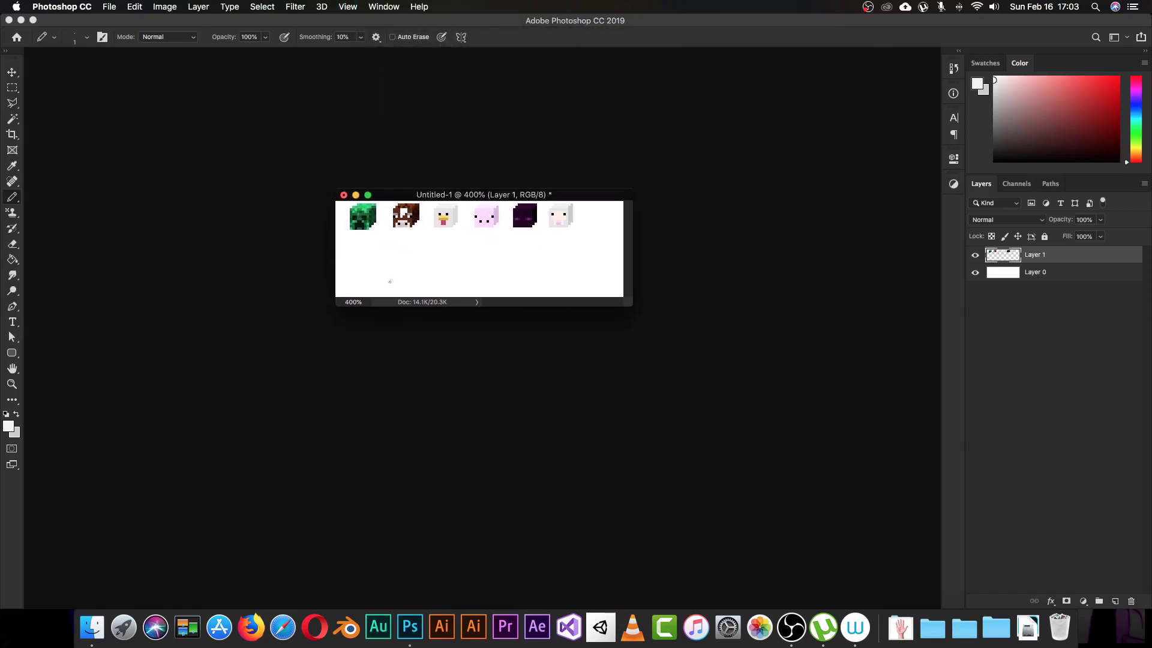
pyautogui.press('super+plus')
pyautogui.press('super+plus')
pyautogui.press('super+plus')
pyautogui.press('super+plus')
pyautogui.press('super+plus')
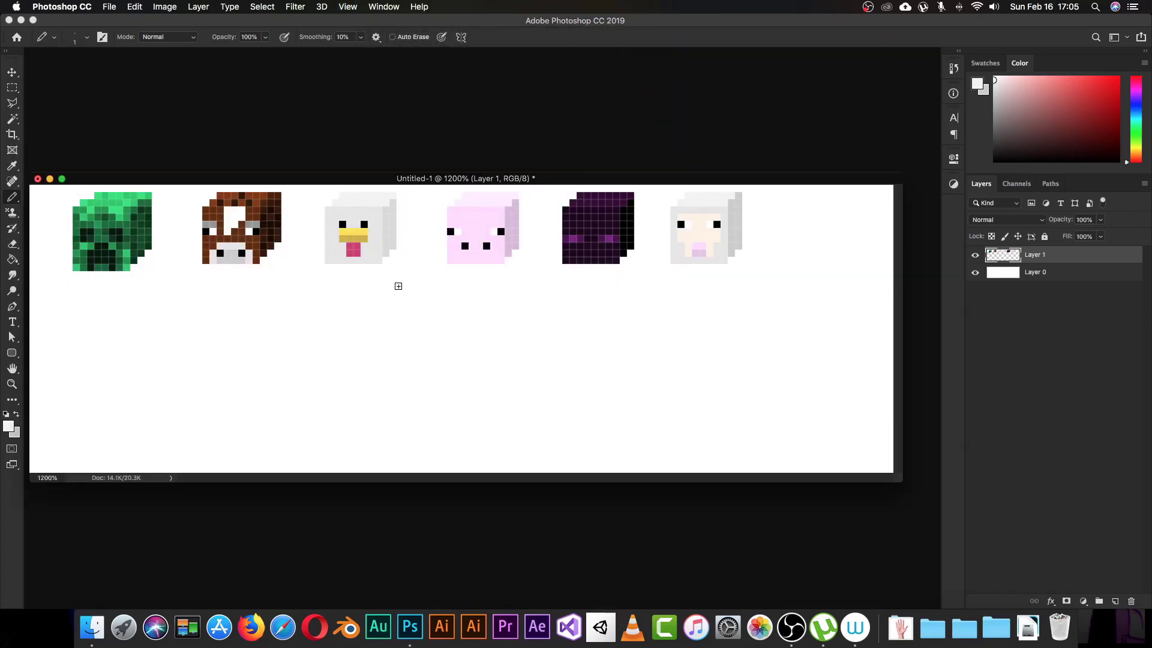